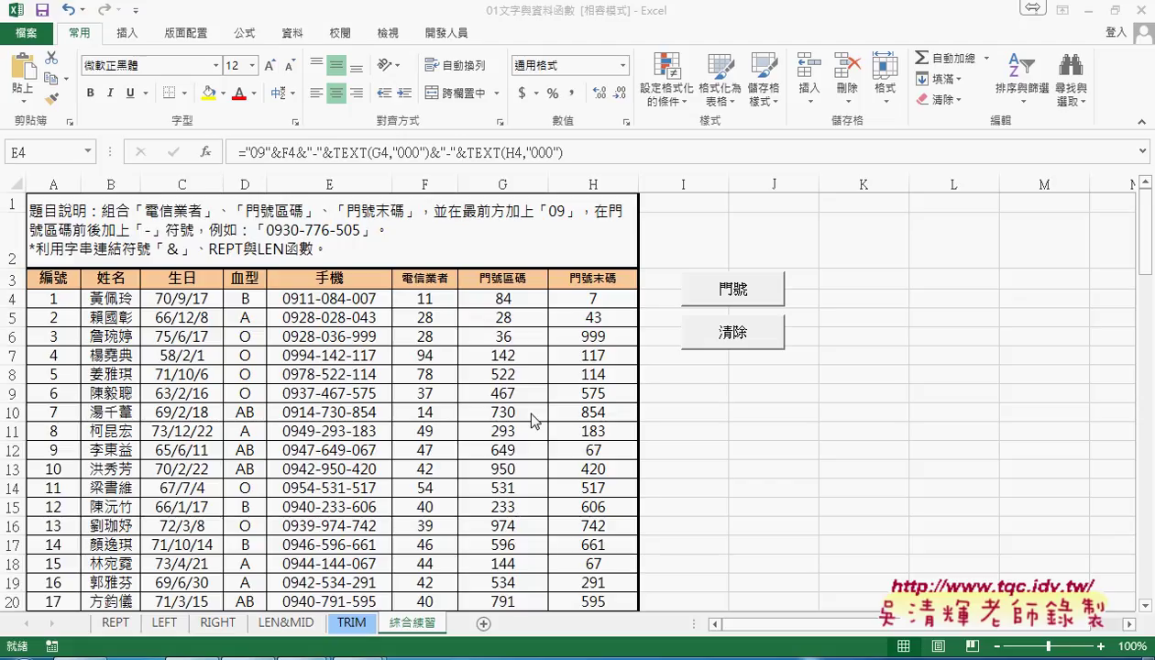
Run the 清除, 門號 and 清除 macros to fill and then clear the 手機 column.
click(733, 332)
click(750, 295)
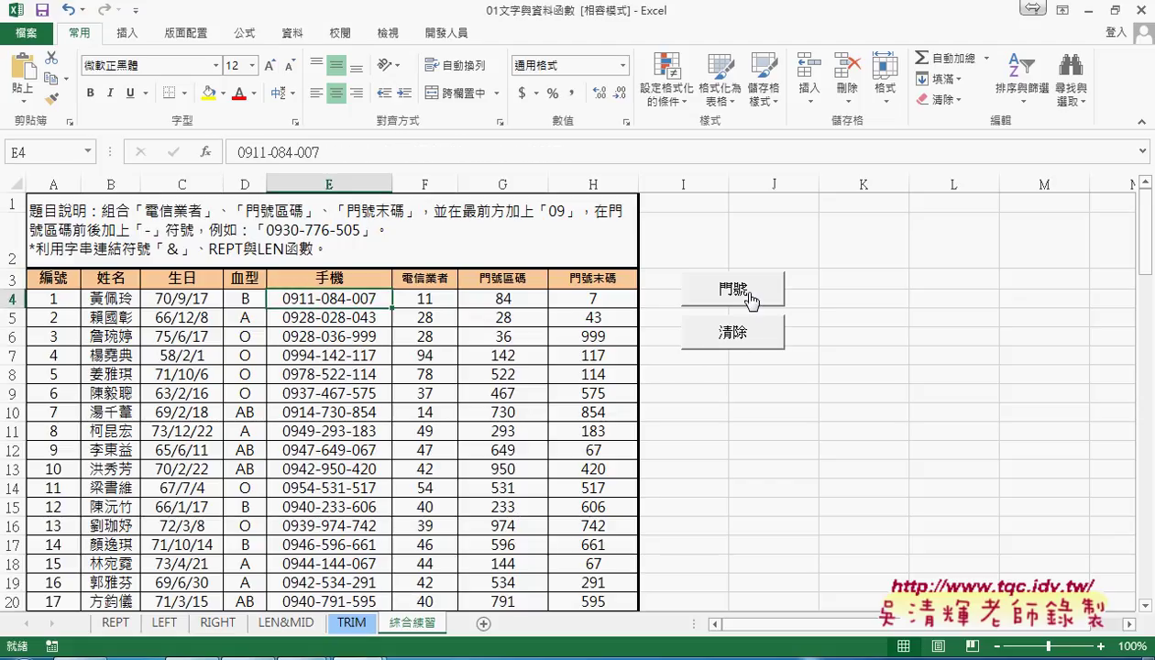
click(734, 334)
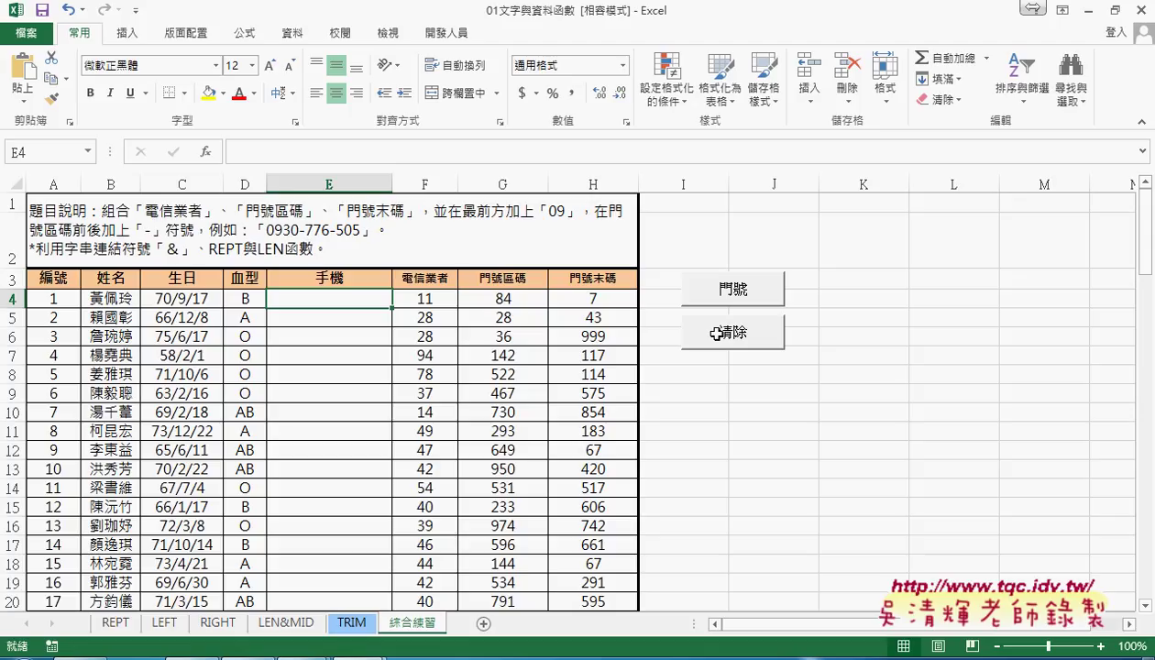
Enter =手機範圍(F4:H4) in E4, fill it down the 手機 column, then delete the results.
click(206, 153)
click(798, 226)
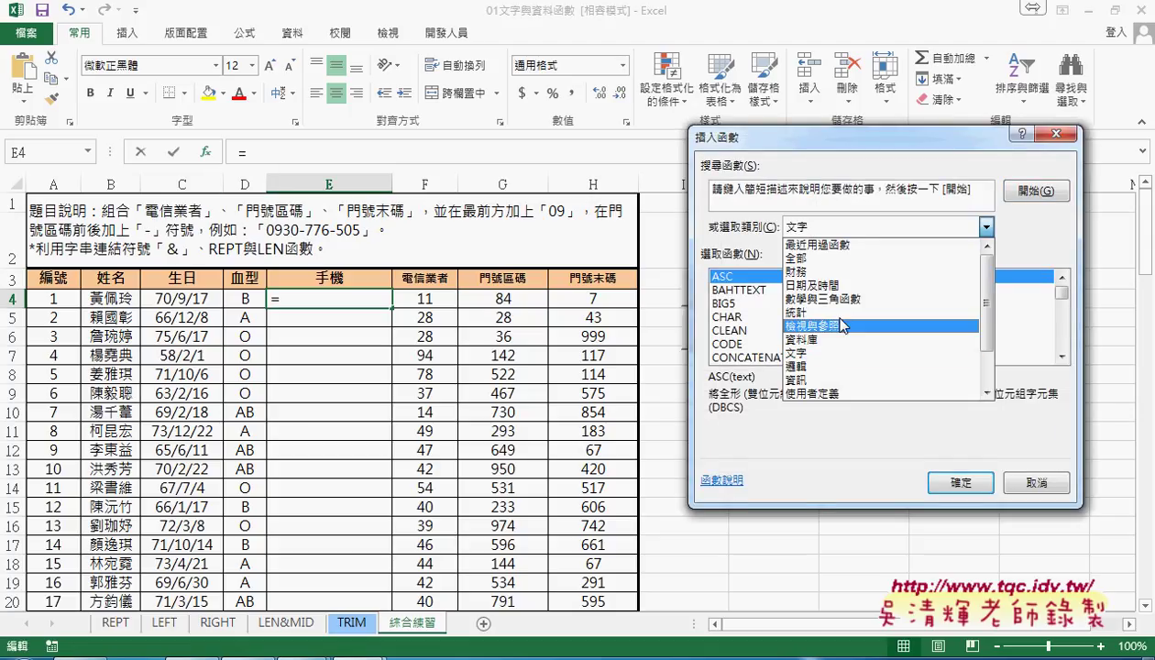
click(845, 394)
click(732, 289)
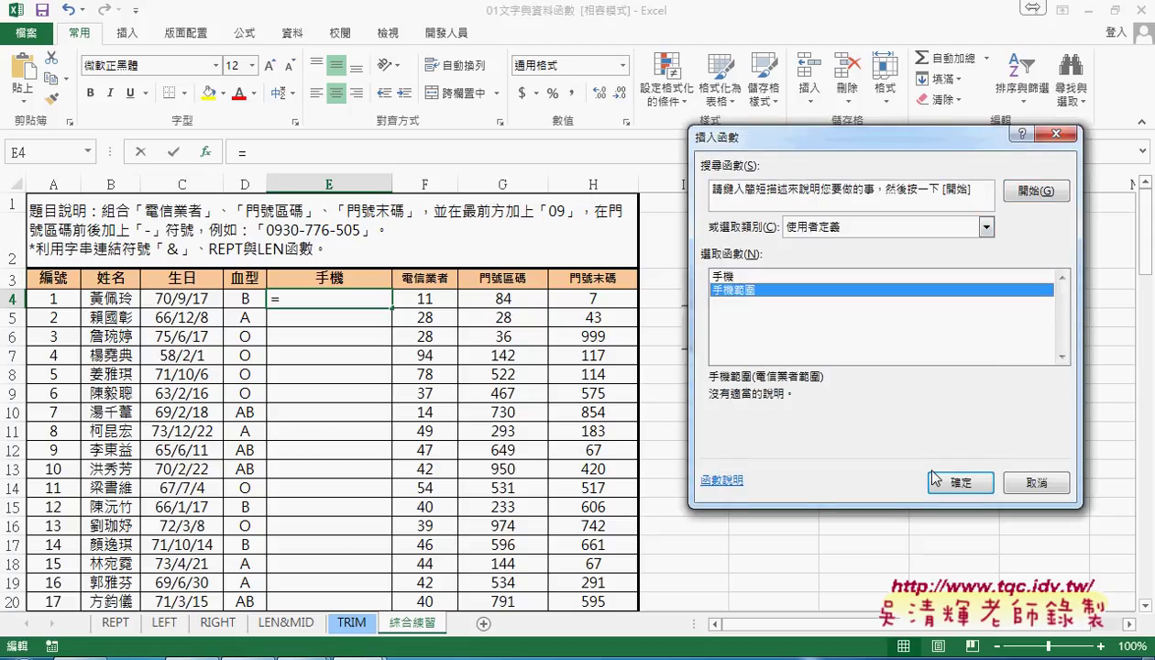
click(959, 482)
drag(438, 299, 593, 298)
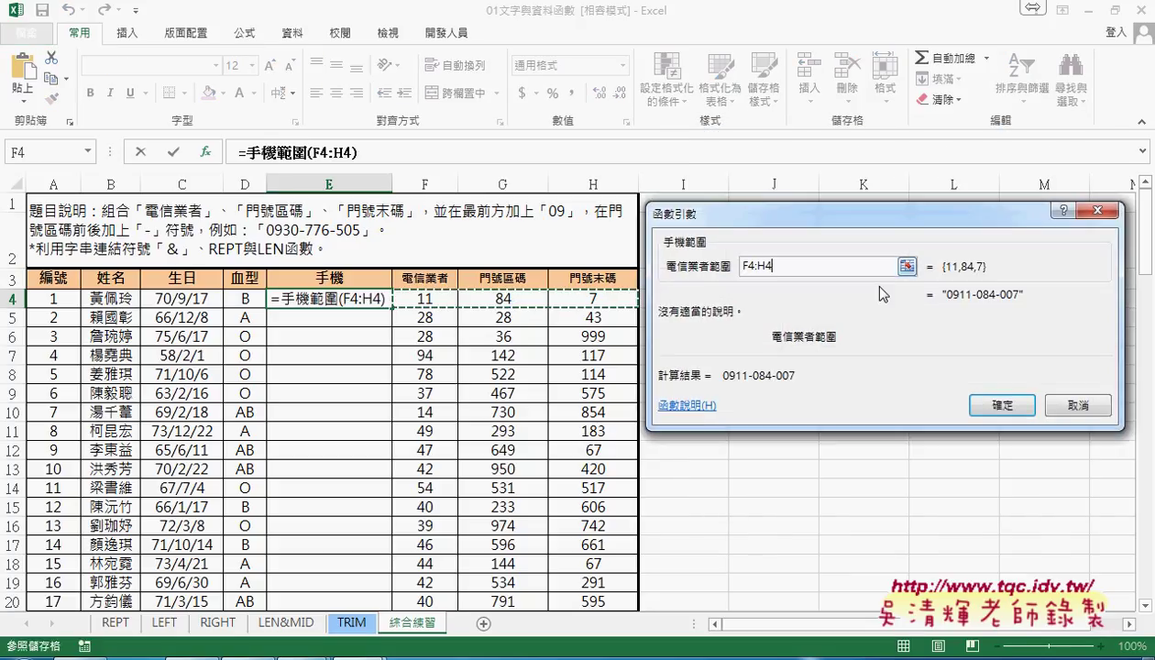
click(1002, 405)
double_click(392, 308)
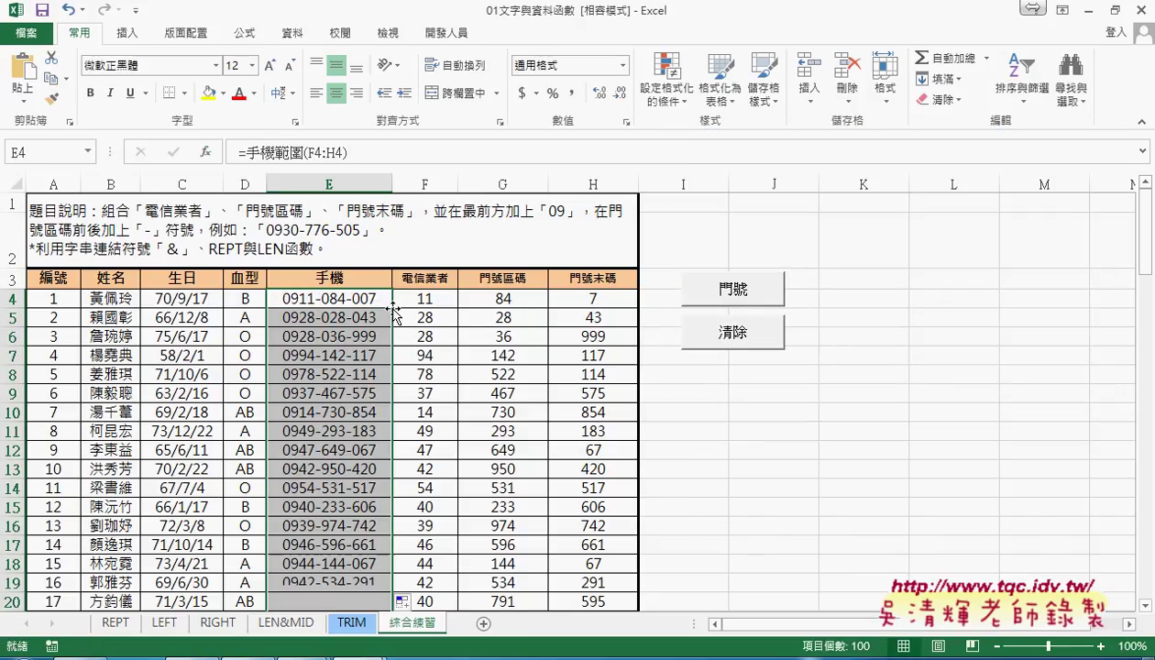
key(Delete)
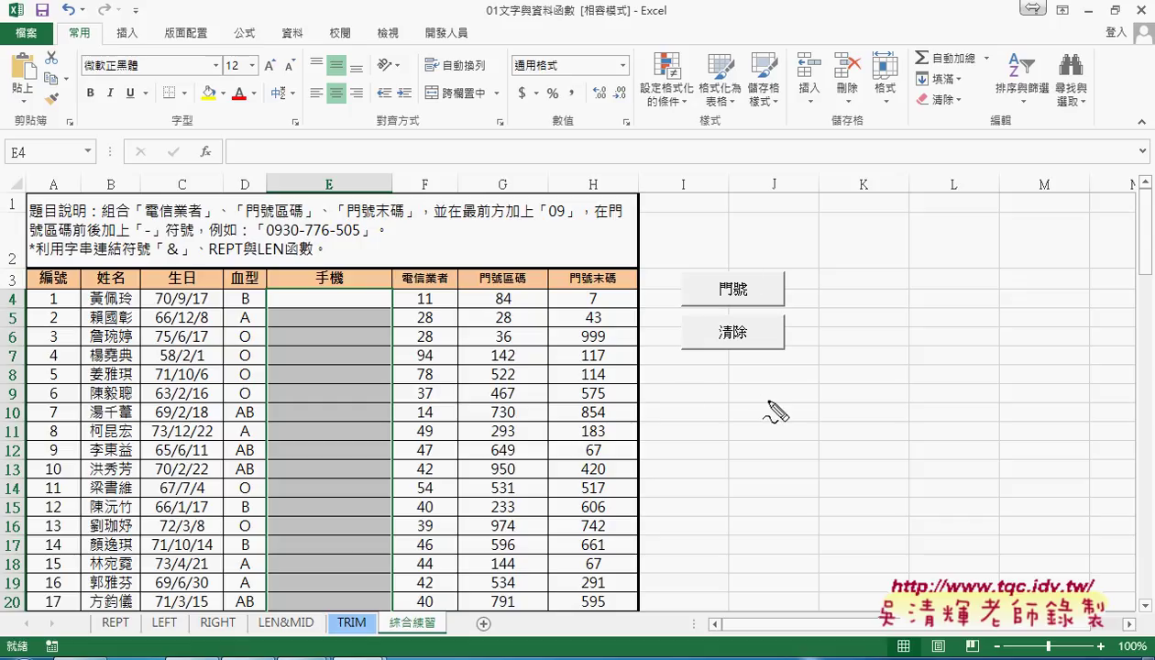
drag(775, 360, 790, 364)
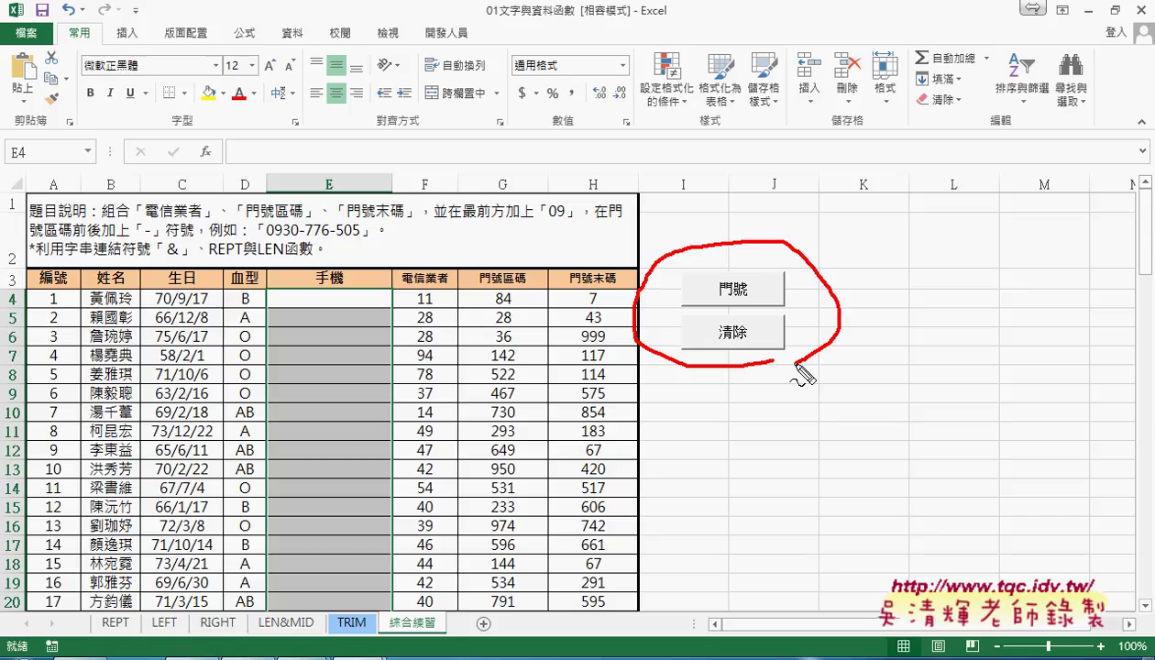
mouse_move(946, 351)
mouse_down()
mouse_move(844, 322)
mouse_move(860, 335)
mouse_up()
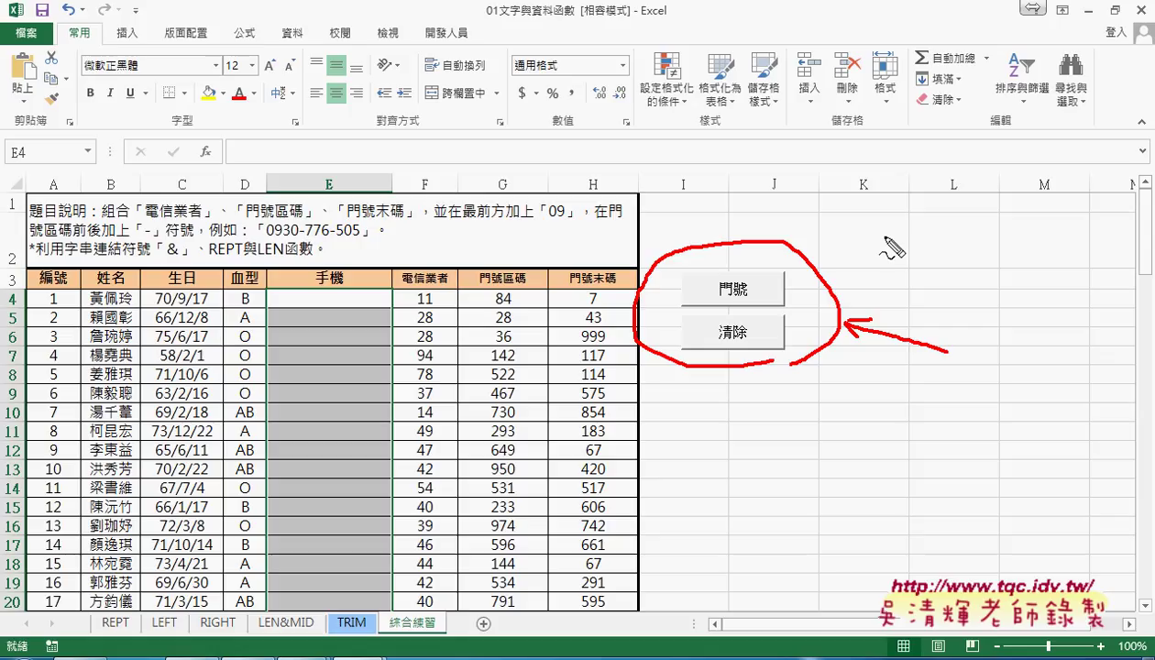
mouse_move(883, 238)
mouse_down()
mouse_move(867, 265)
mouse_move(912, 262)
mouse_up()
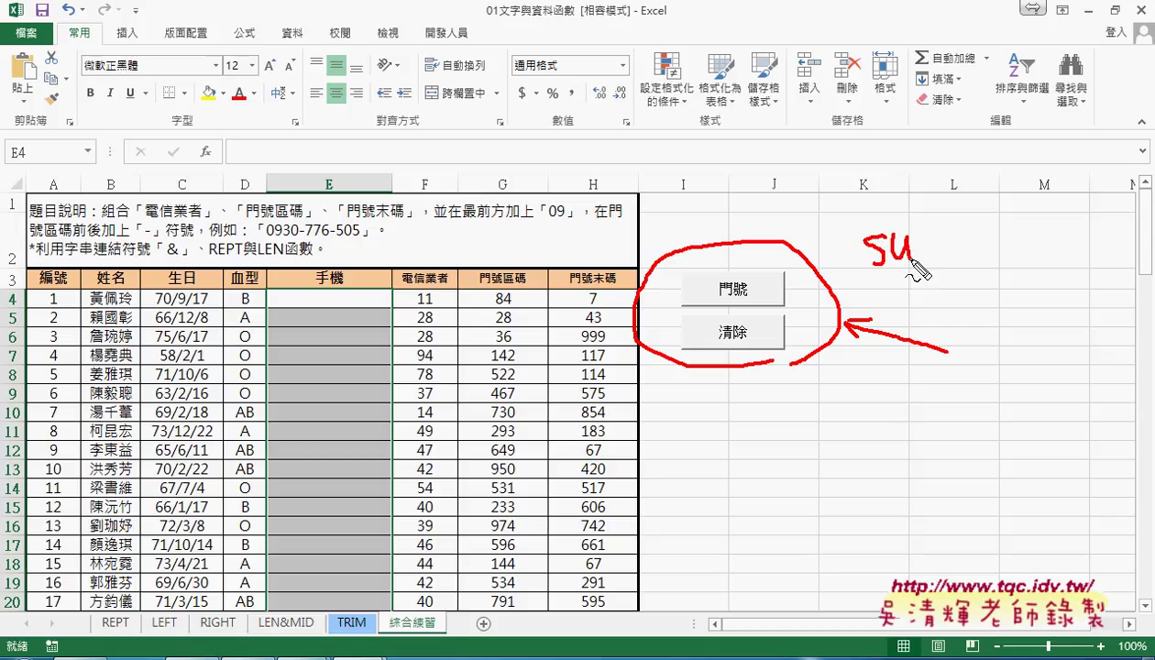
mouse_move(919, 211)
mouse_down()
mouse_move(920, 261)
mouse_move(937, 271)
mouse_up()
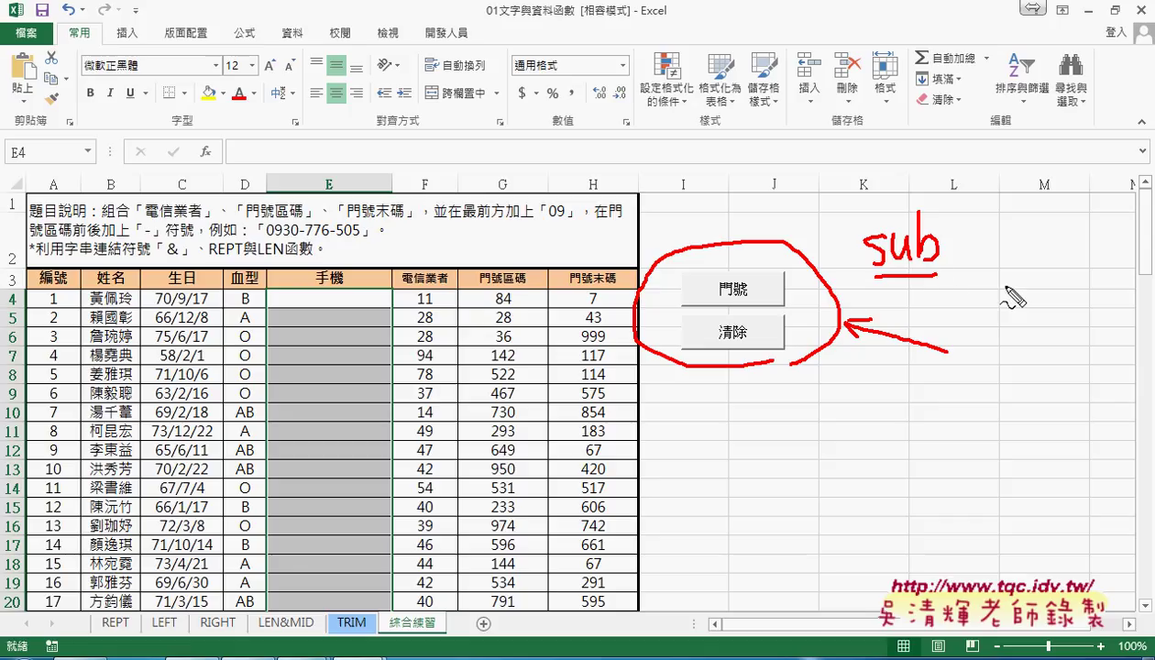
drag(465, 44, 431, 44)
mouse_move(334, 119)
mouse_down()
mouse_move(415, 46)
mouse_move(414, 57)
mouse_up()
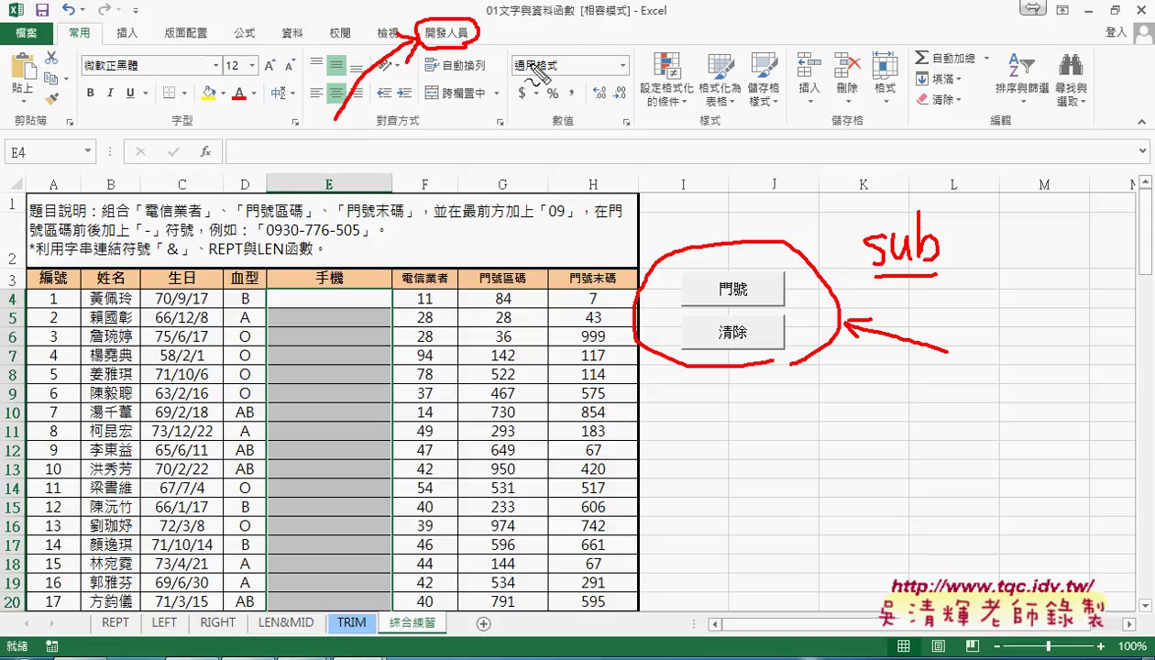
Turn off the 開發人員 tab in Excel Options' Customize Ribbon settings.
key(Escape)
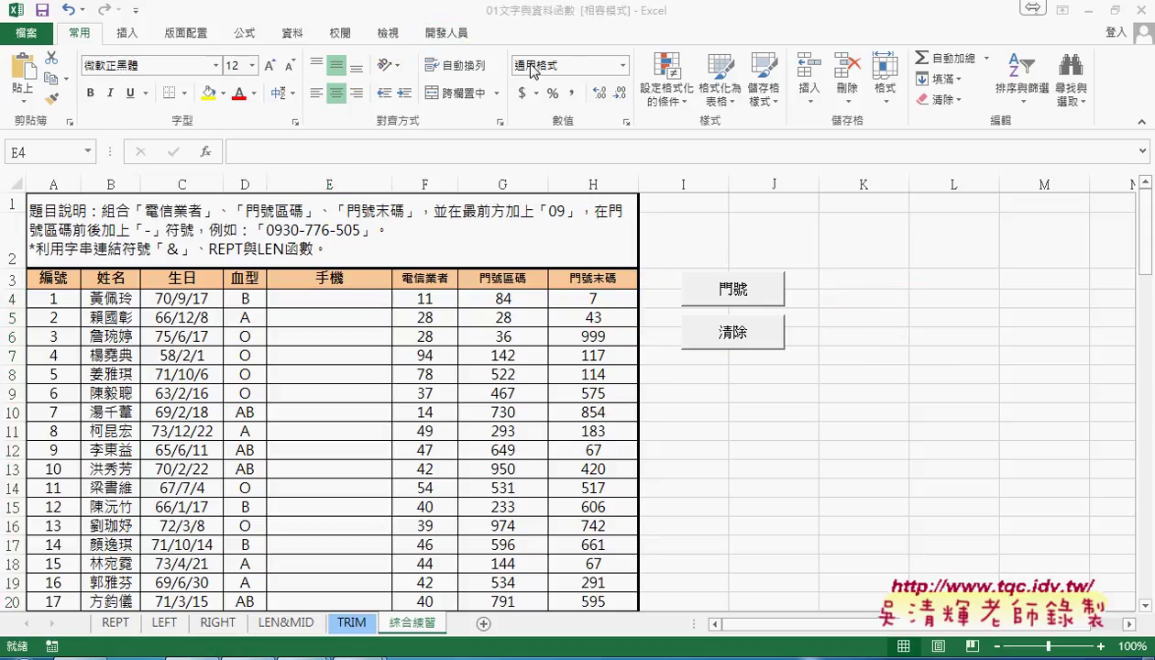
click(449, 35)
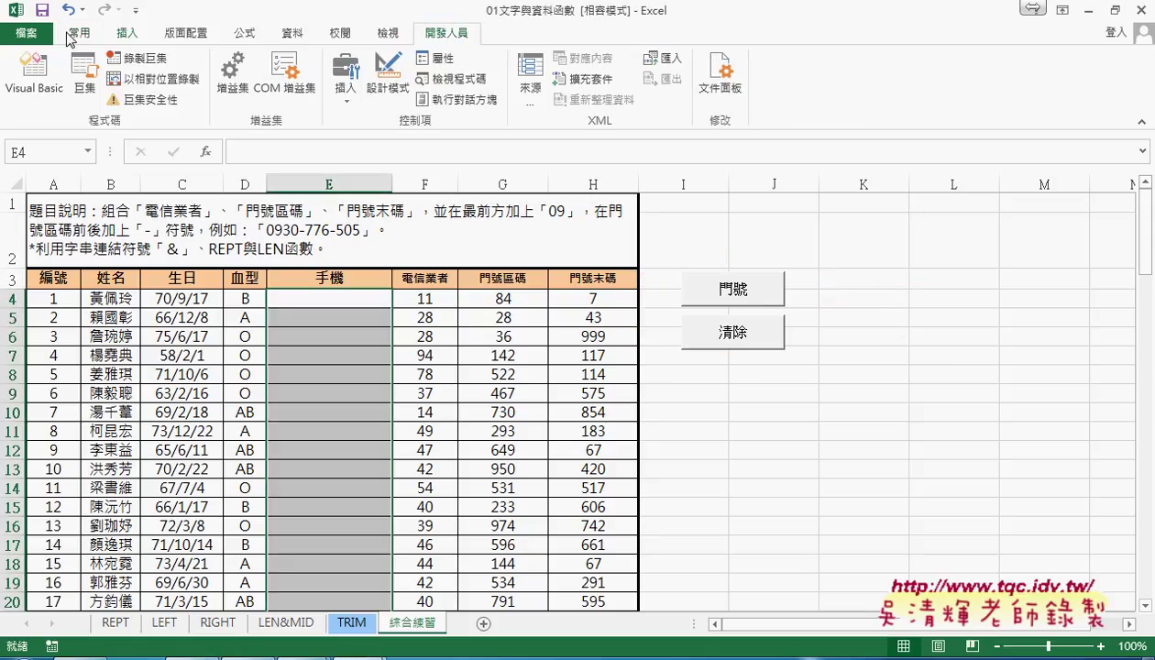
click(136, 10)
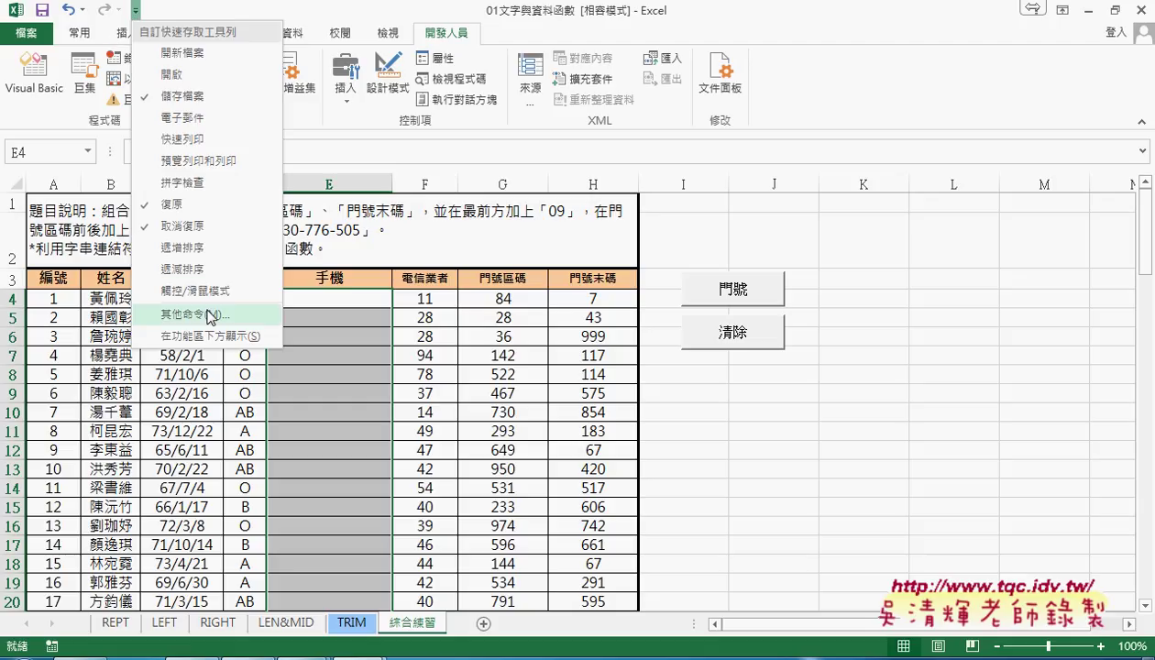
click(210, 315)
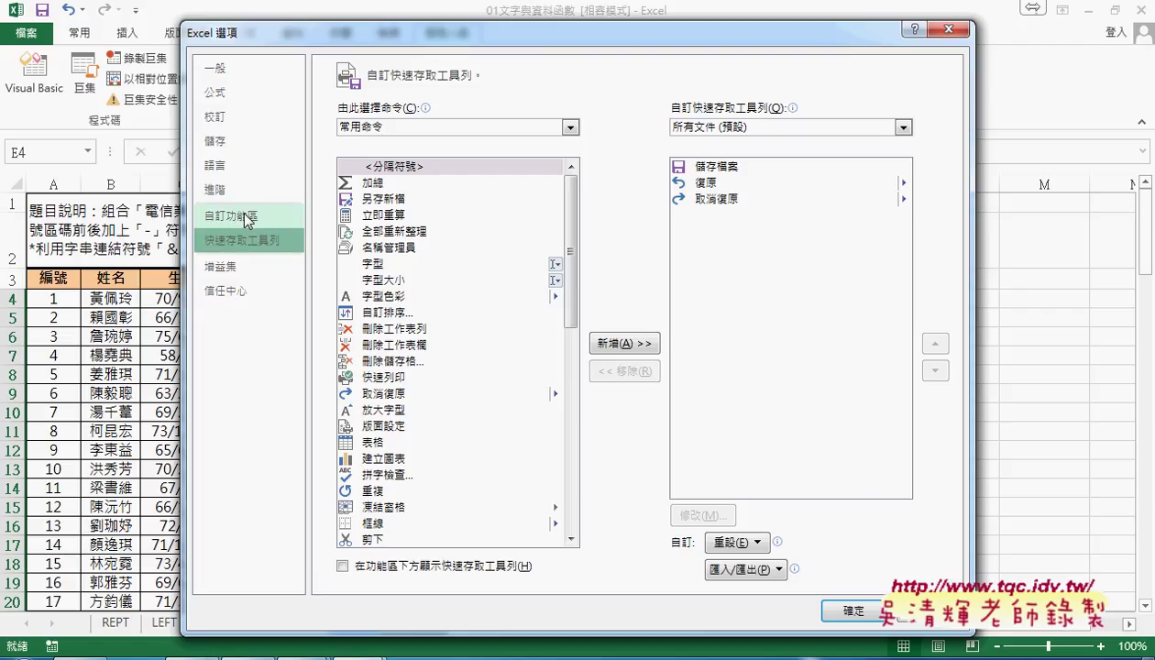
click(246, 218)
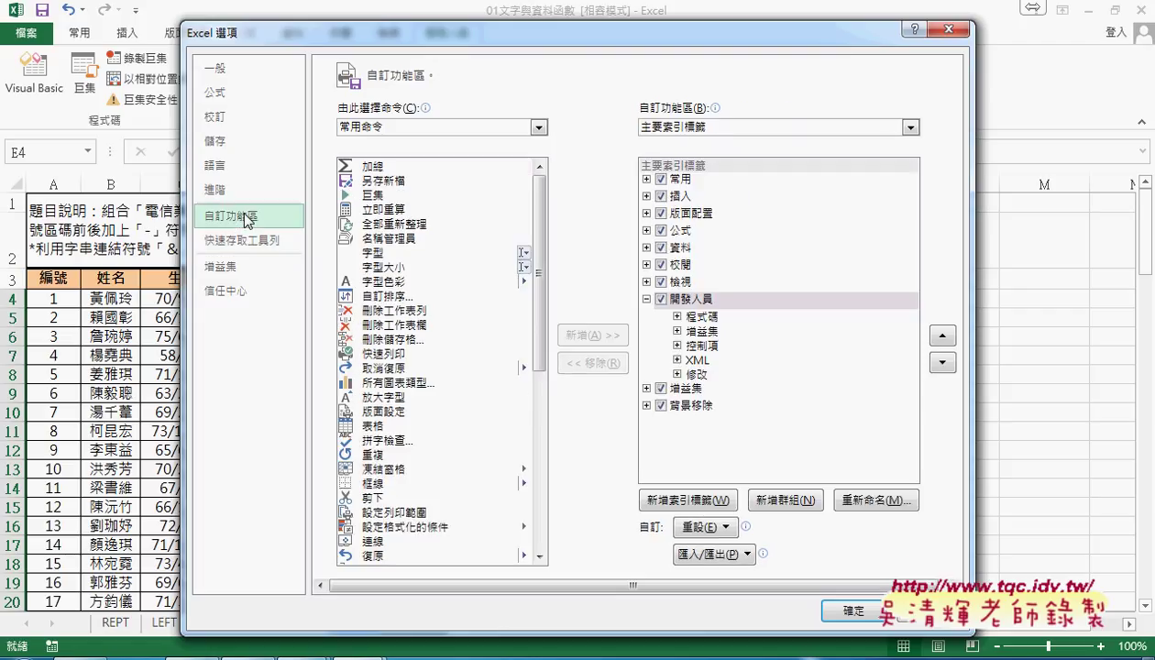
click(662, 301)
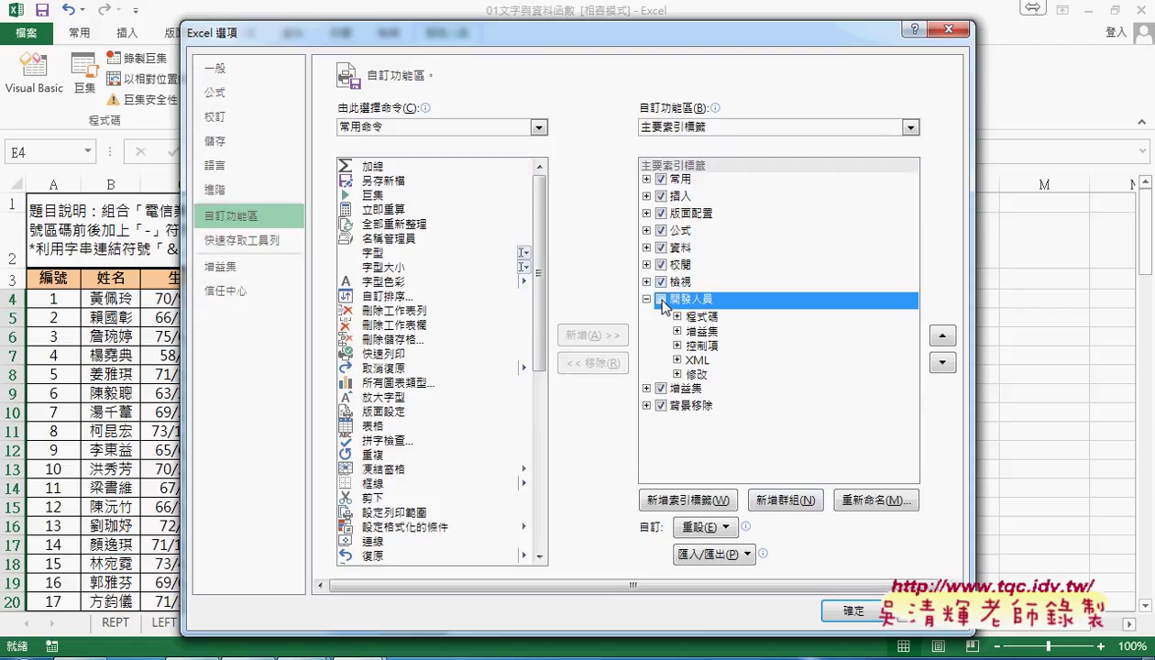
click(841, 607)
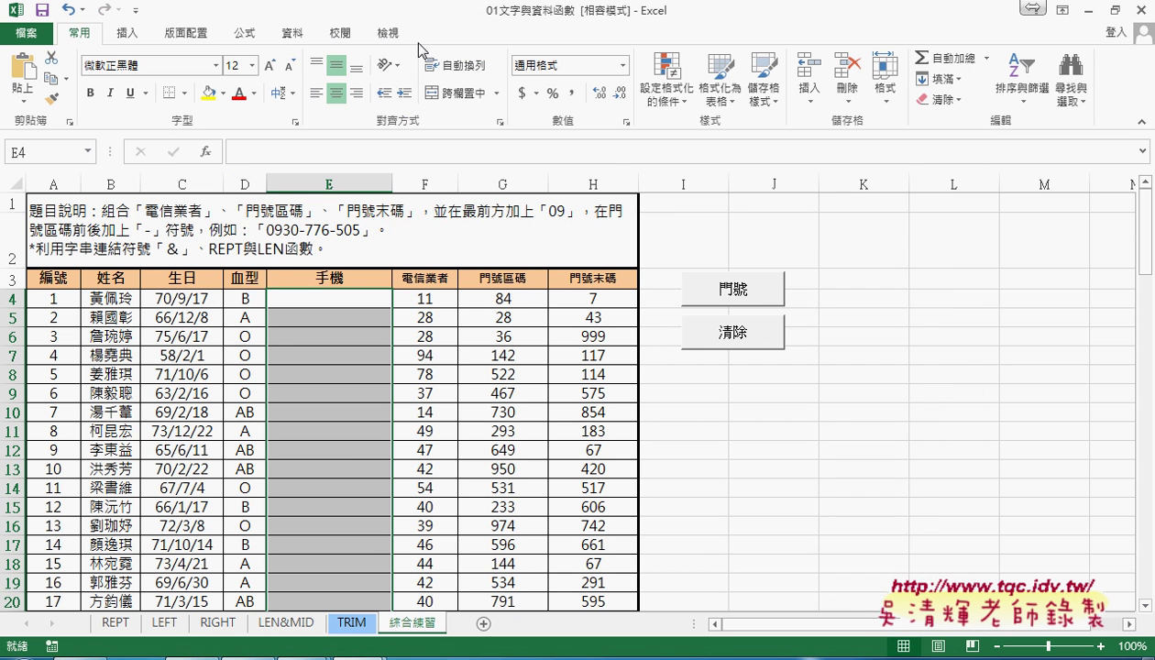
Re-enable the 開發人員 tab in Customize Ribbon and show its commands.
click(136, 11)
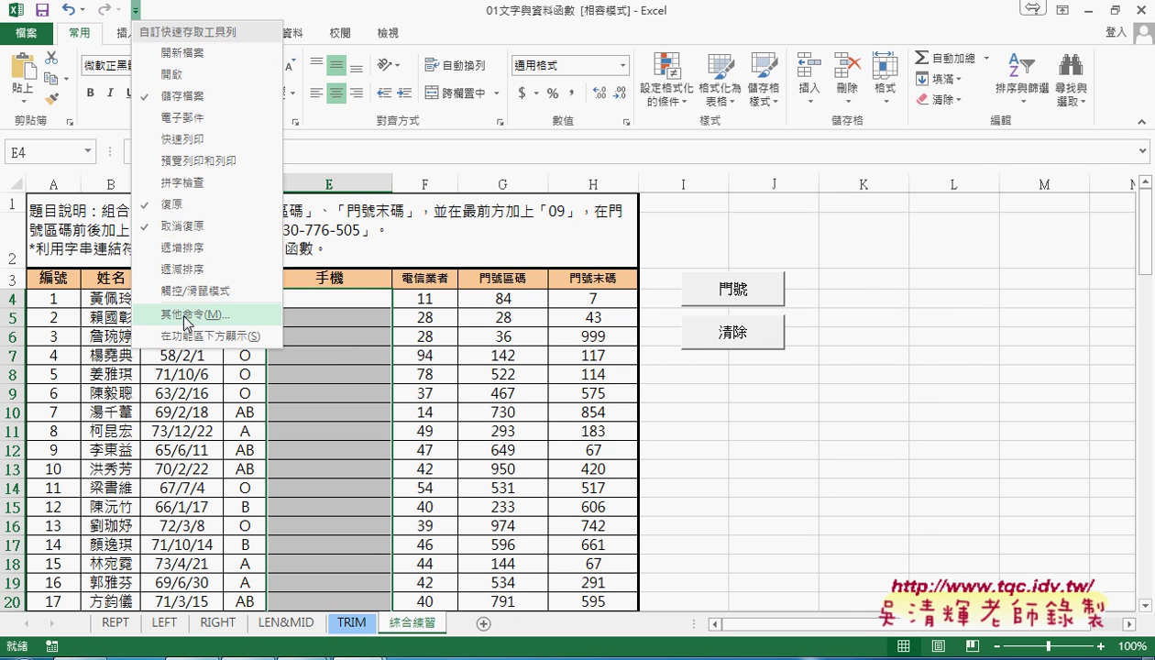
click(184, 316)
click(254, 216)
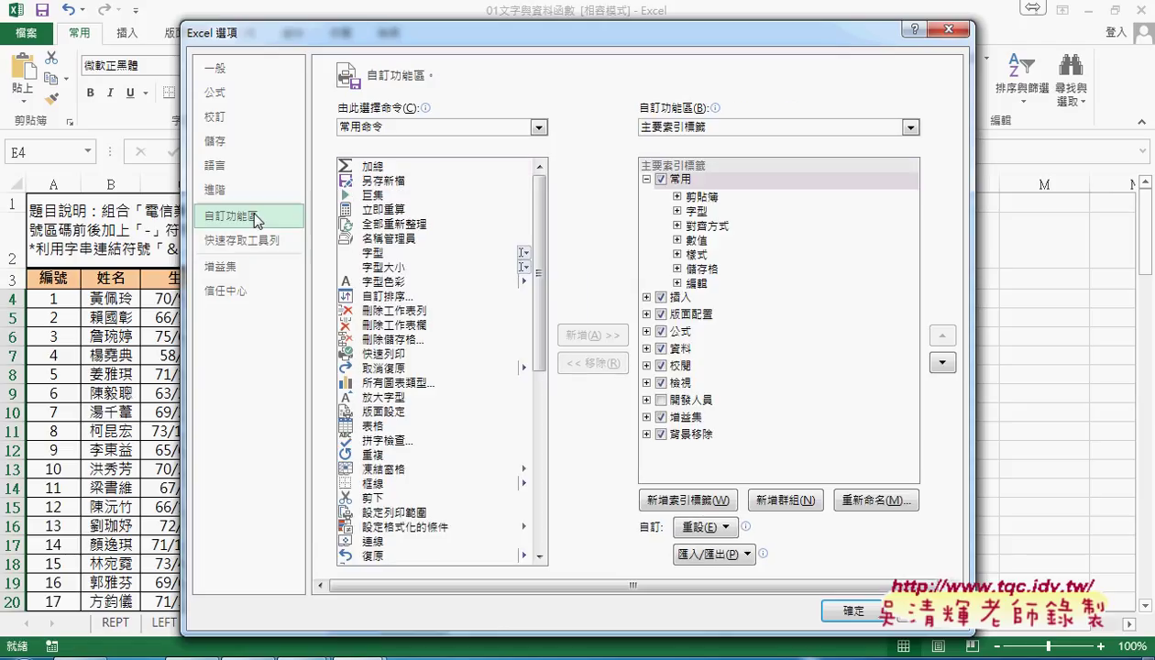
click(661, 400)
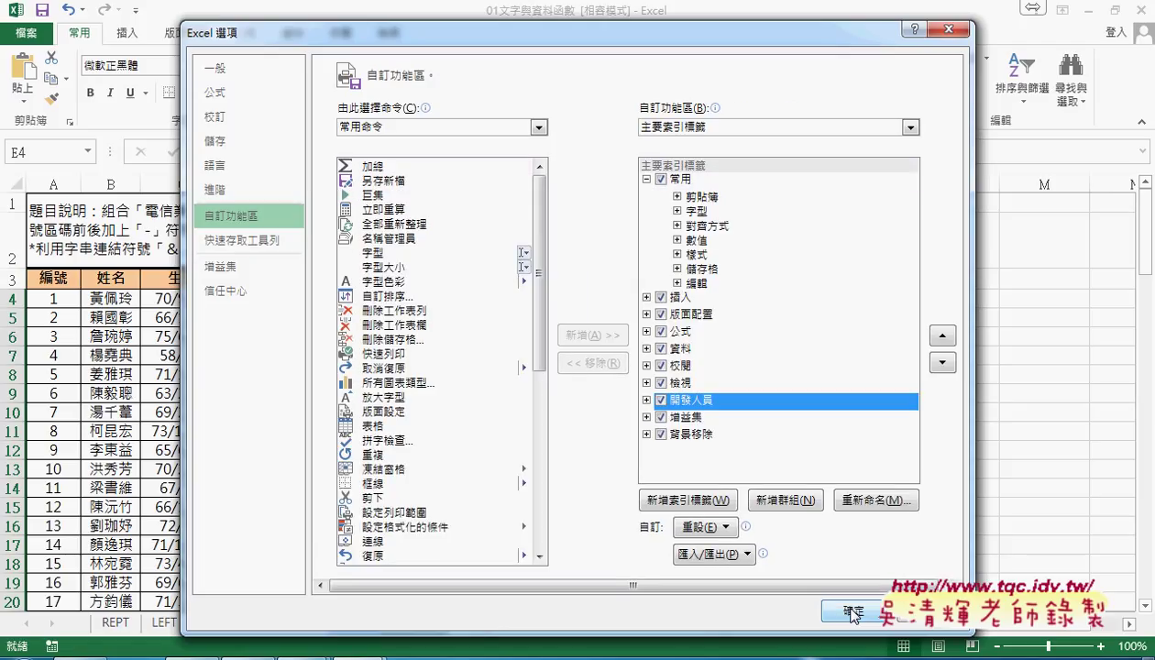
click(852, 614)
click(464, 39)
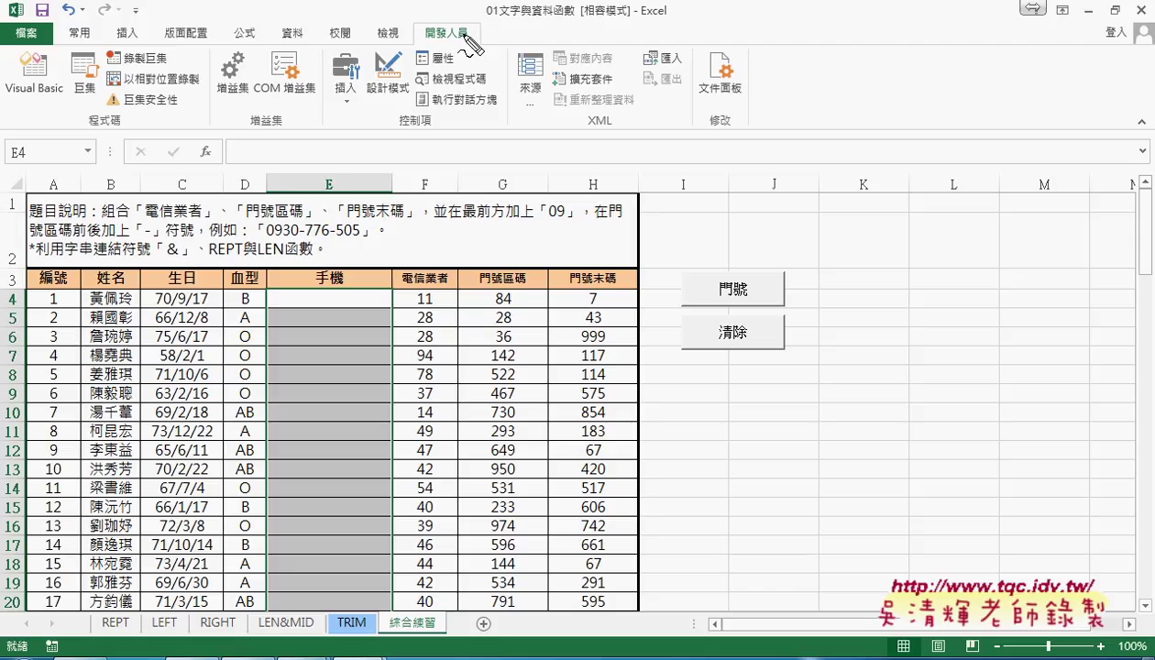
drag(463, 55, 469, 20)
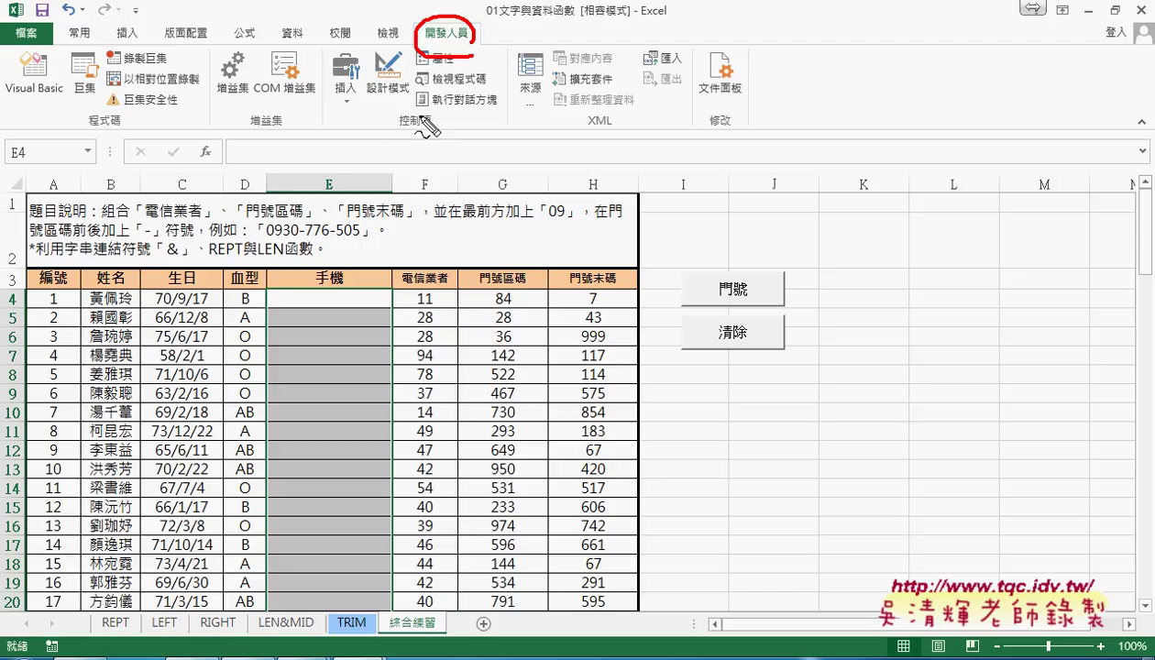
mouse_move(386, 144)
mouse_down()
mouse_move(429, 57)
mouse_move(440, 83)
mouse_up()
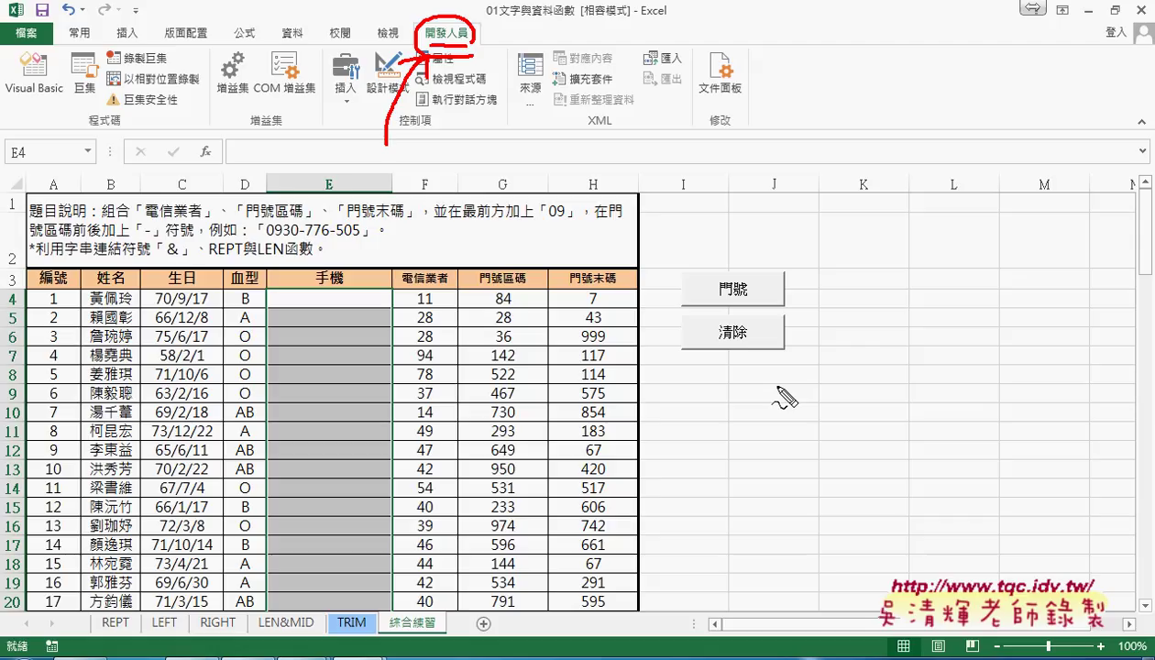
key(Escape)
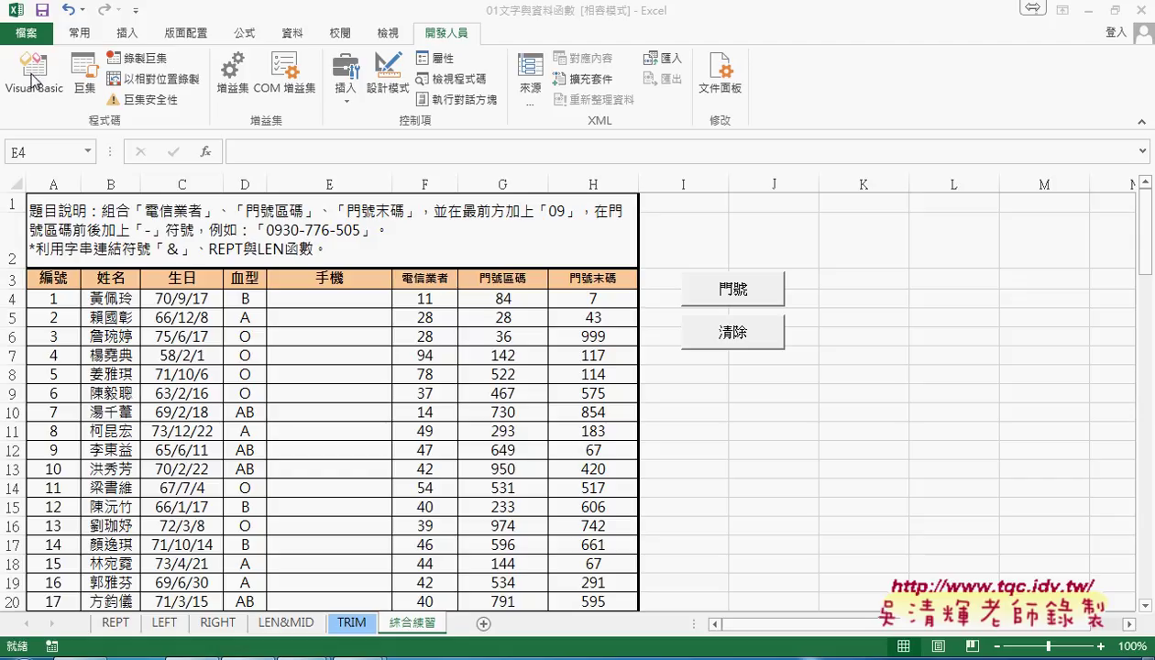
Open the Visual Basic editor and shrink it into a smaller window beside the worksheet.
key(ctrl+shift+Down)
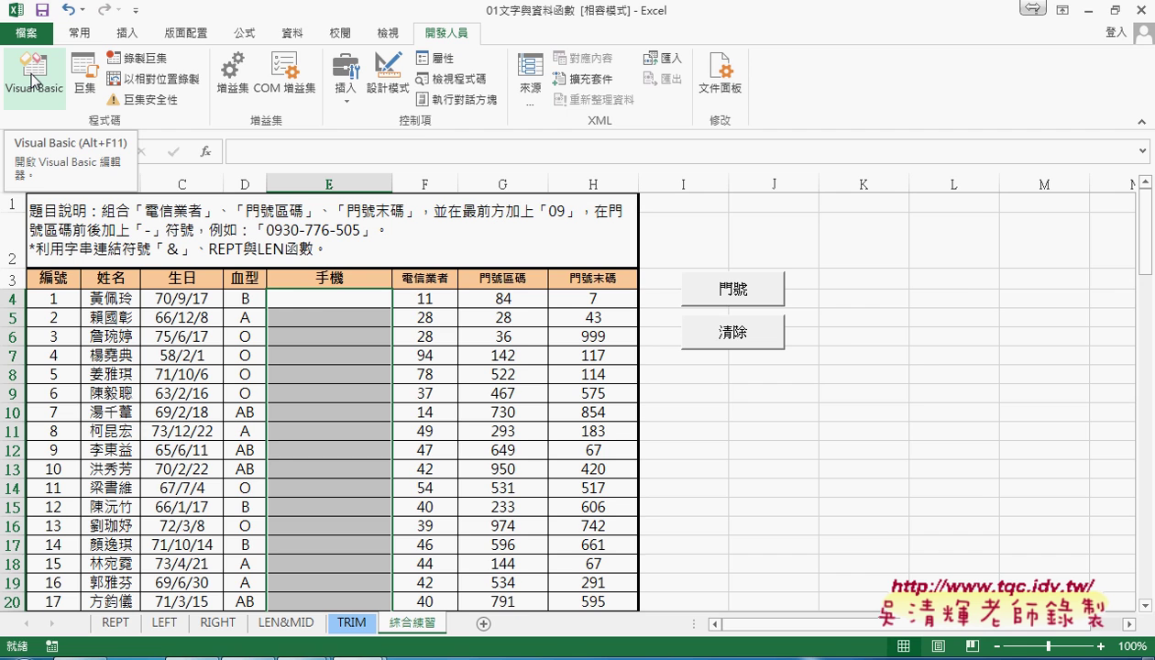
click(33, 81)
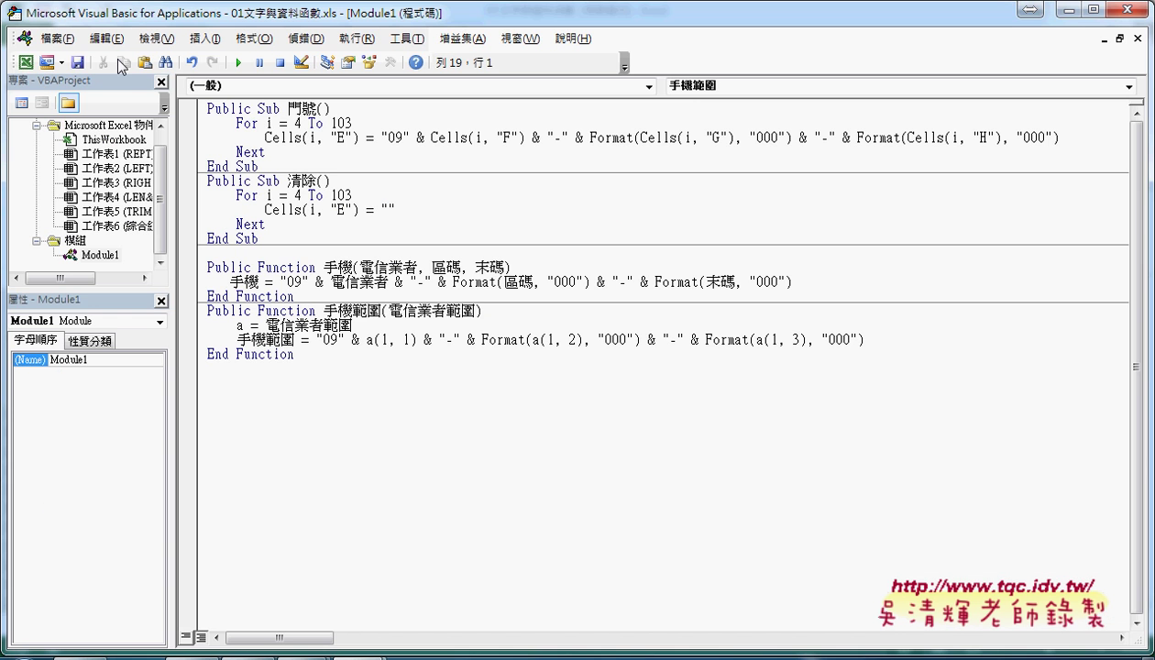
drag(171, 27, 289, 68)
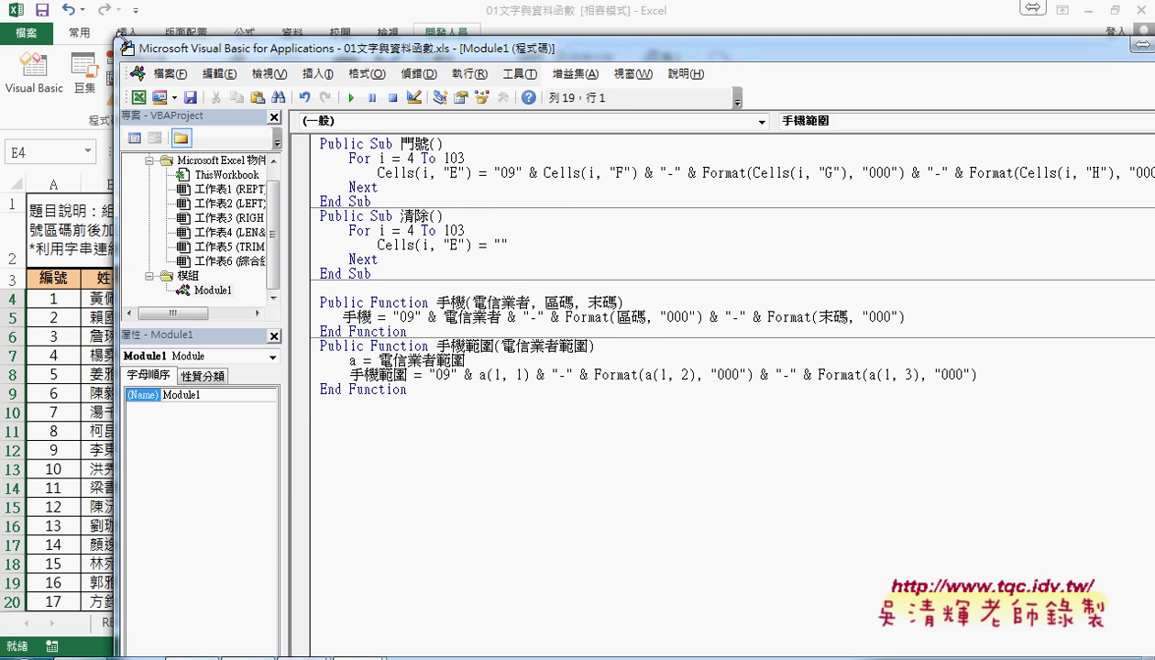
drag(147, 46, 453, 128)
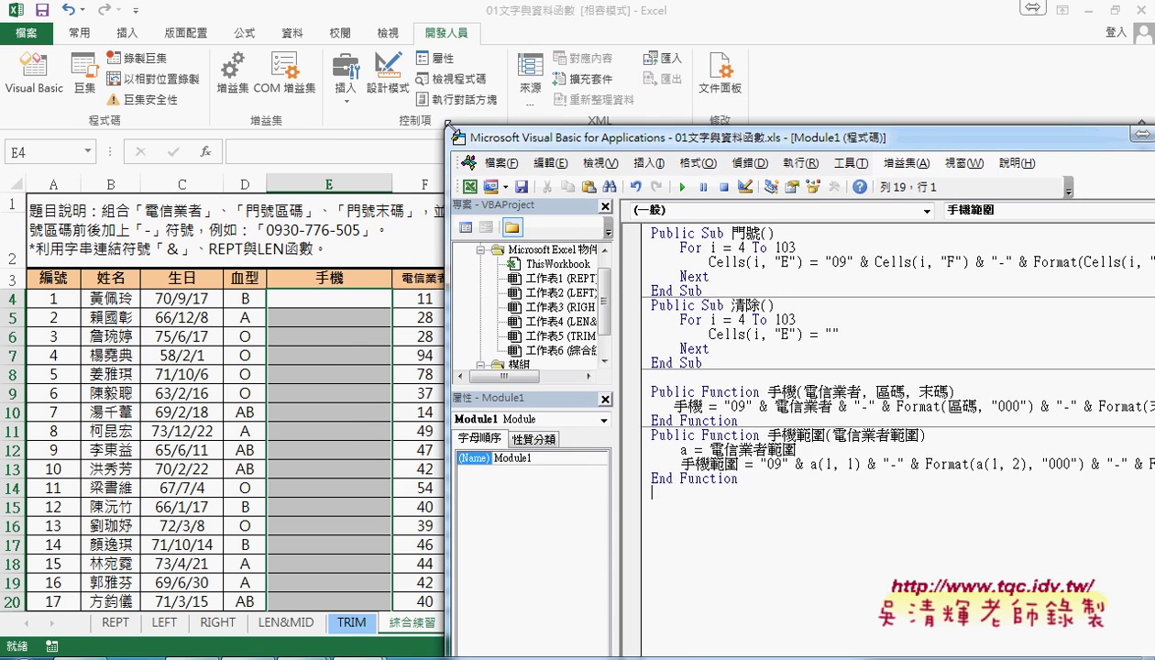
drag(541, 145, 328, 66)
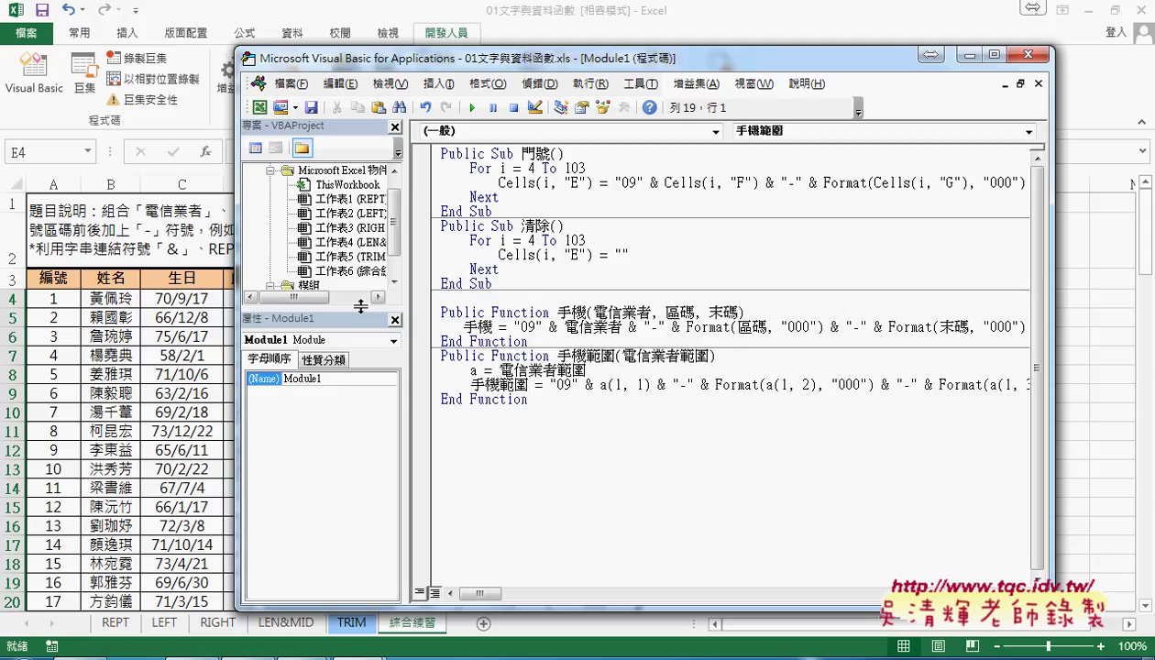
drag(367, 393, 366, 400)
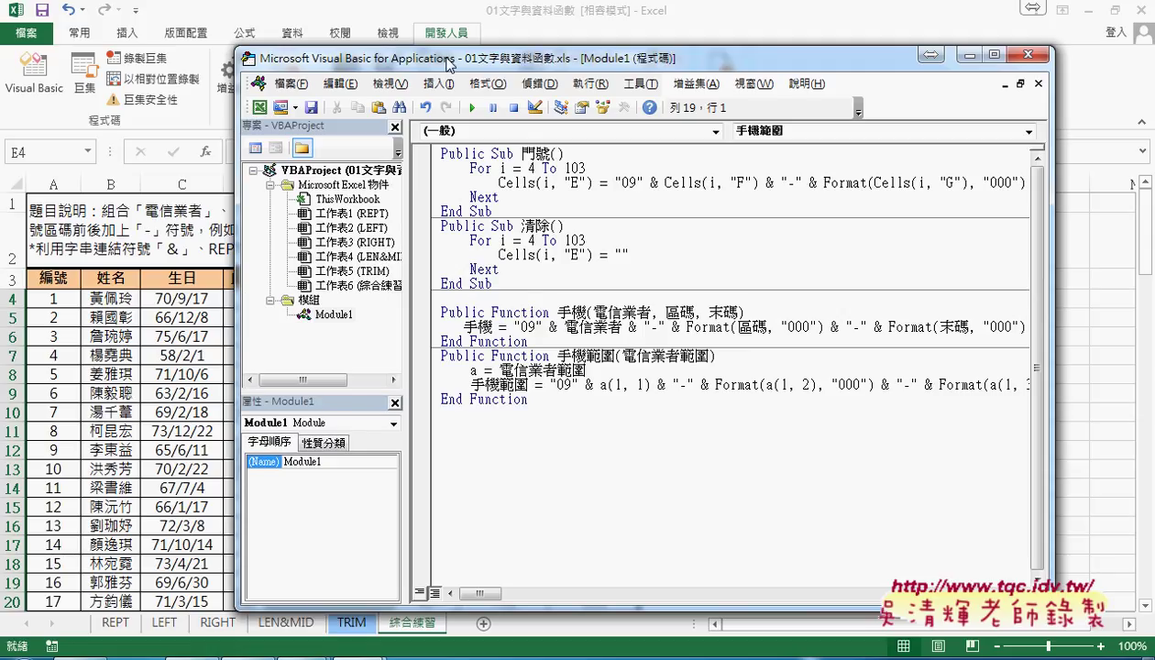
drag(450, 64, 554, 70)
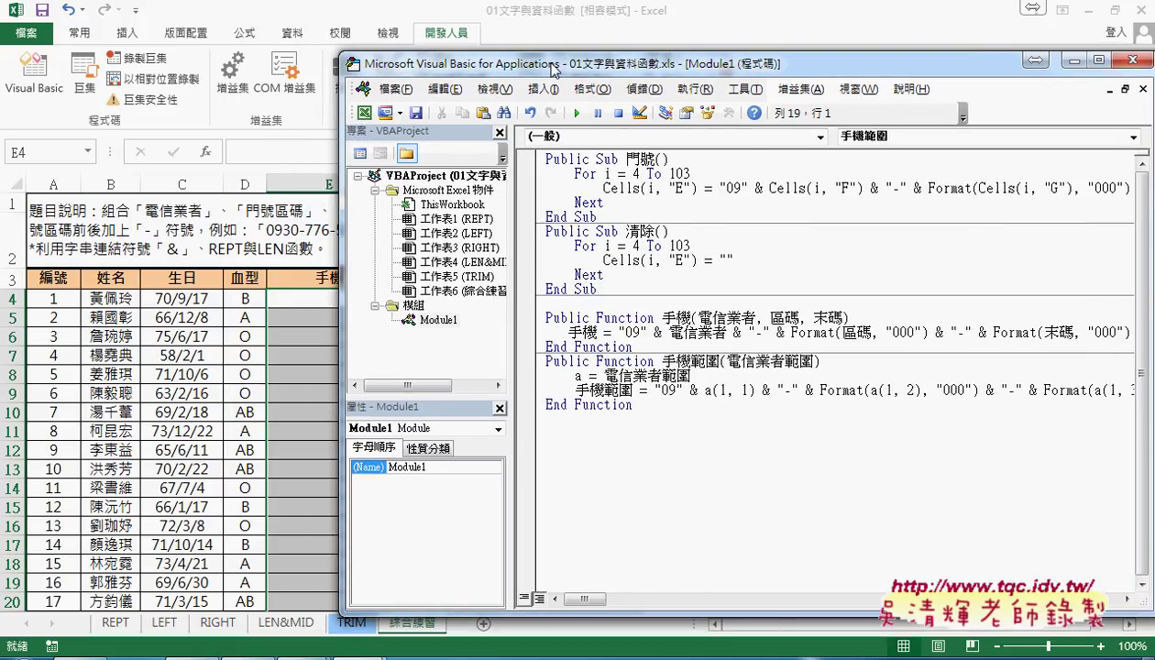
mouse_move(425, 70)
mouse_down()
mouse_move(581, 76)
mouse_move(338, 55)
mouse_up()
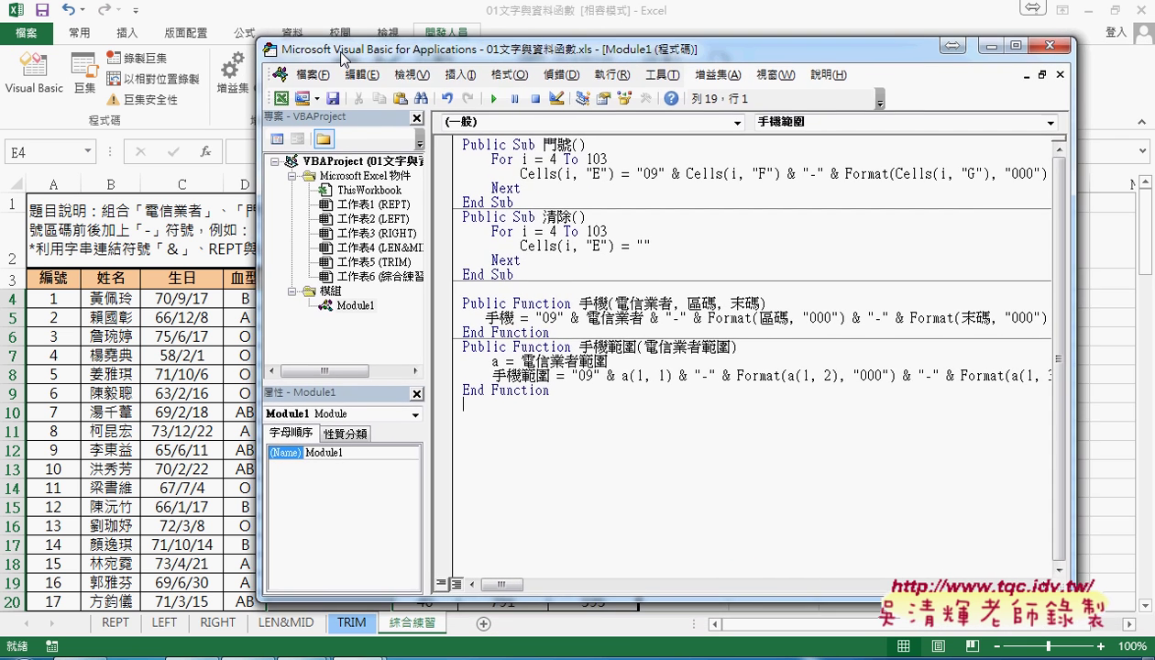
Remove Module1 from the project, answering No to exporting it first.
click(351, 306)
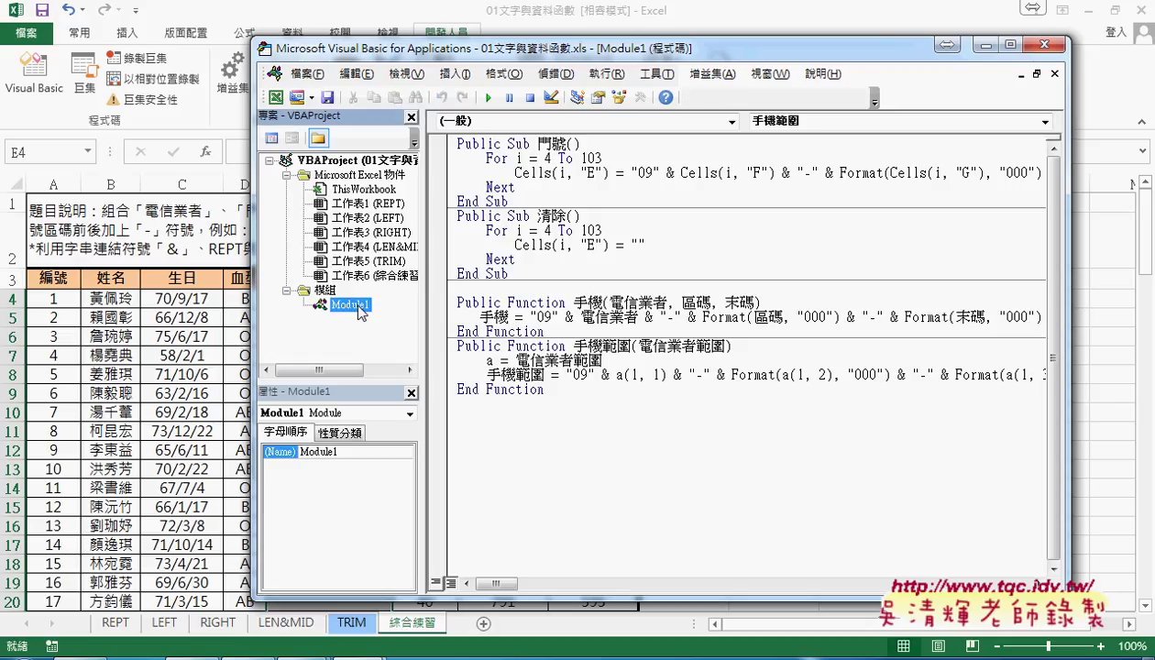
right_click(353, 310)
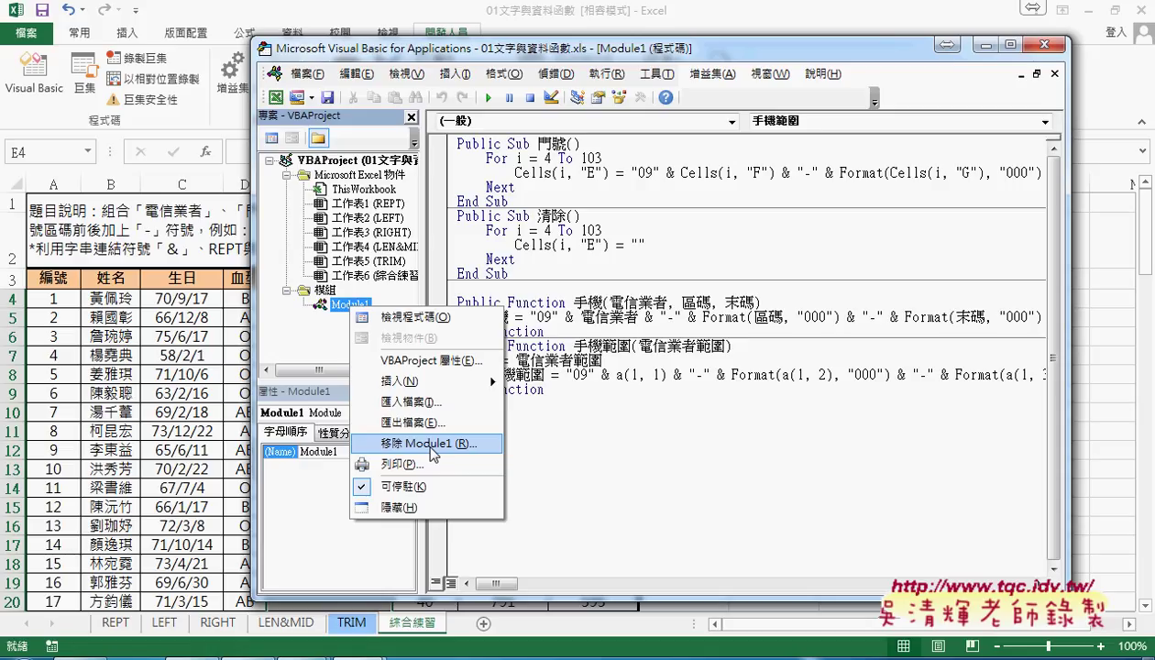
click(433, 444)
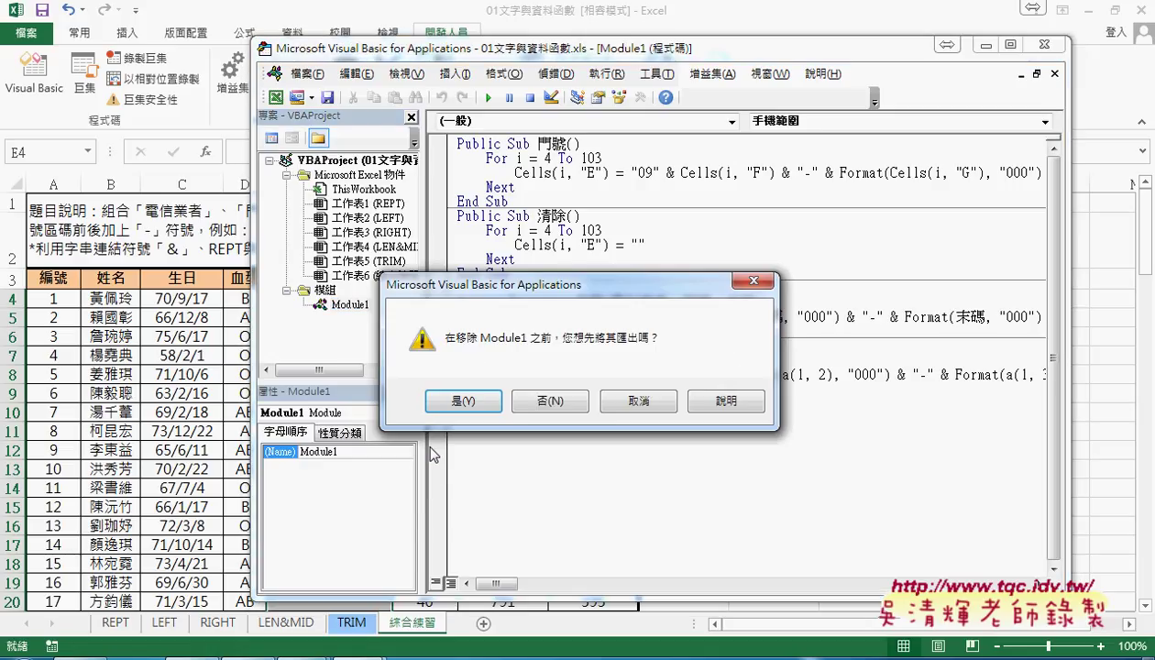
click(548, 402)
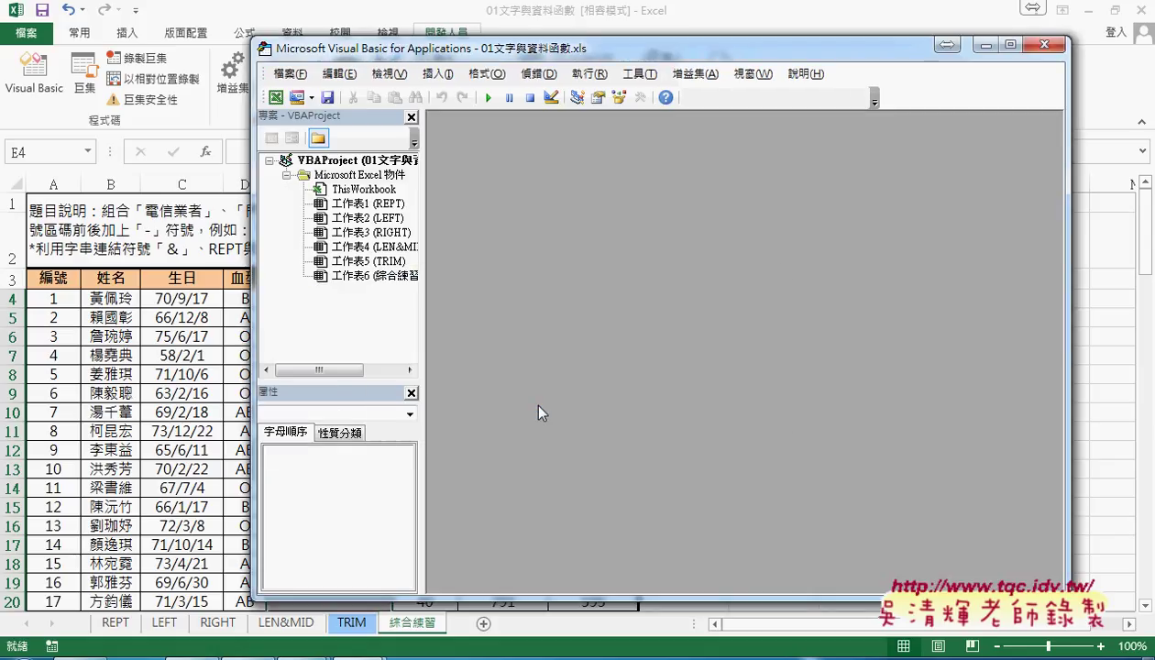
Drag the Project pane wider so 01文字與資料函數.xls and its sheet names read fully.
drag(417, 227, 591, 236)
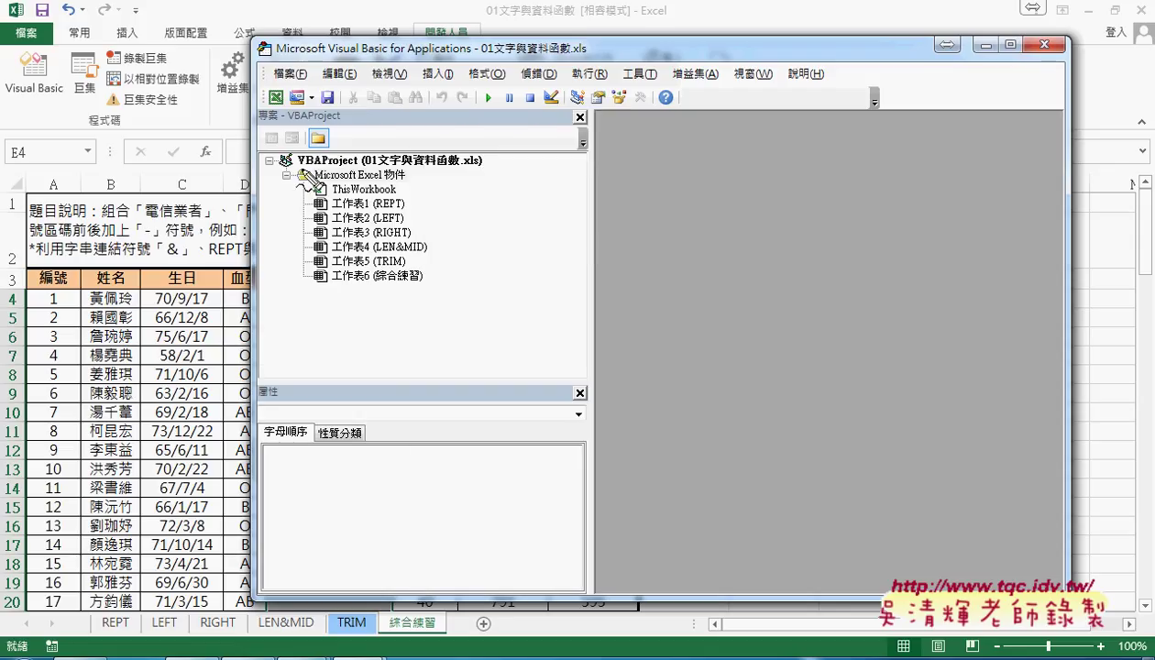
drag(299, 169, 455, 165)
mouse_move(509, 15)
mouse_down()
mouse_move(574, 13)
mouse_move(433, 156)
mouse_move(465, 139)
mouse_up()
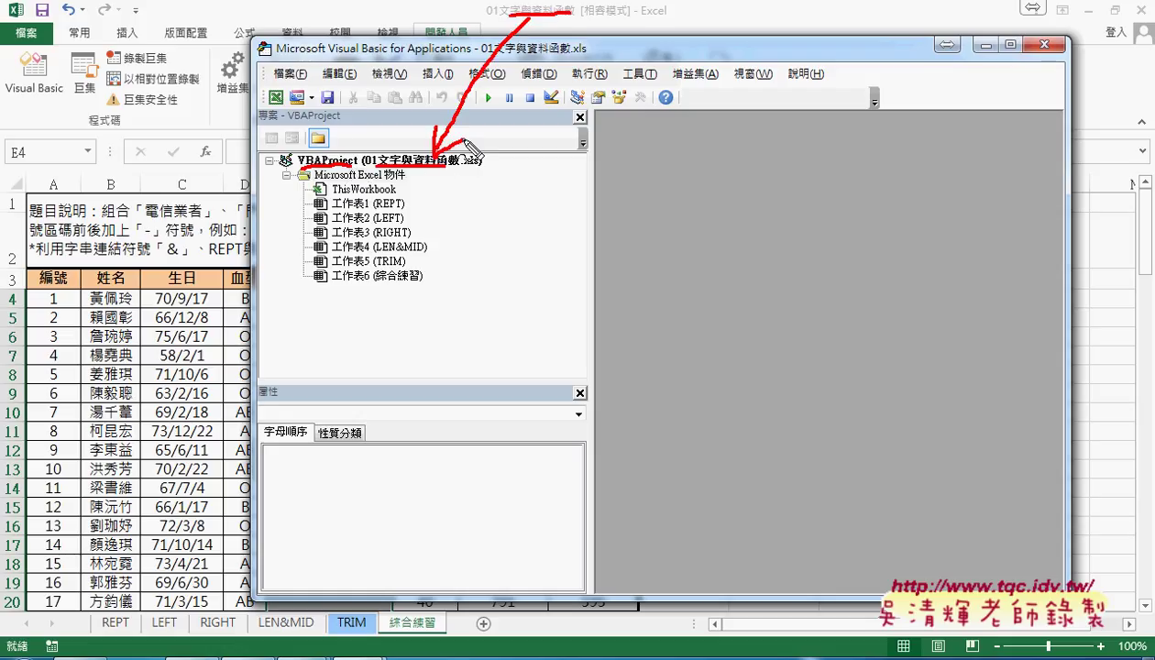
mouse_move(330, 195)
mouse_down()
mouse_move(397, 195)
mouse_move(405, 180)
mouse_up()
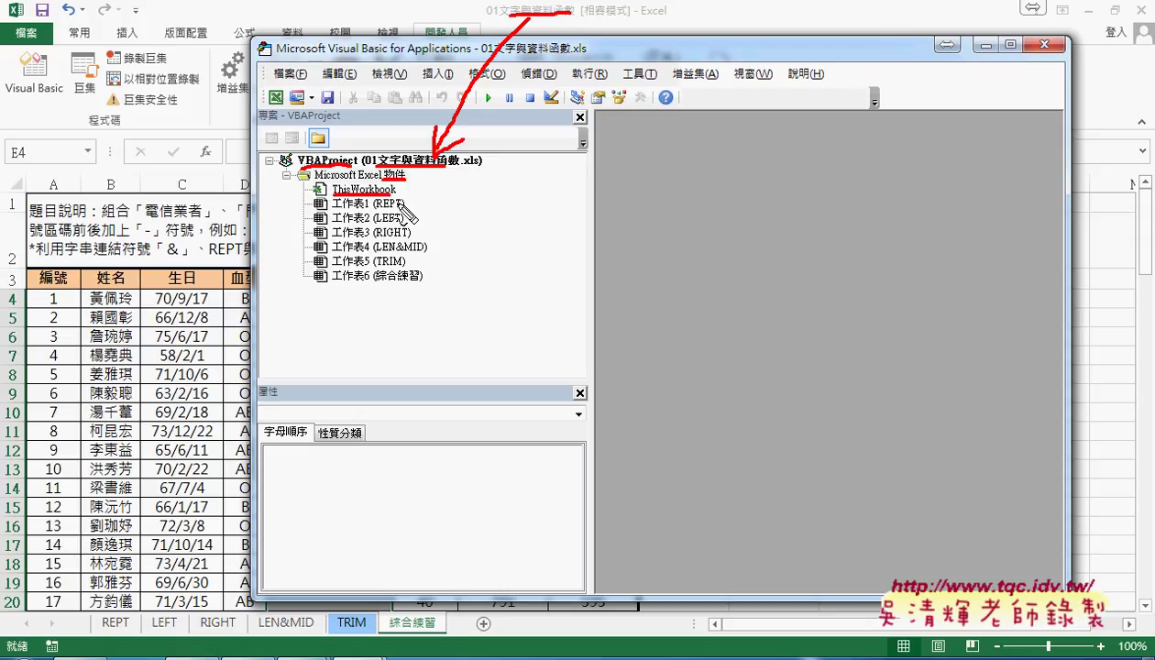
mouse_move(387, 204)
mouse_down()
mouse_move(360, 254)
mouse_move(422, 250)
mouse_up()
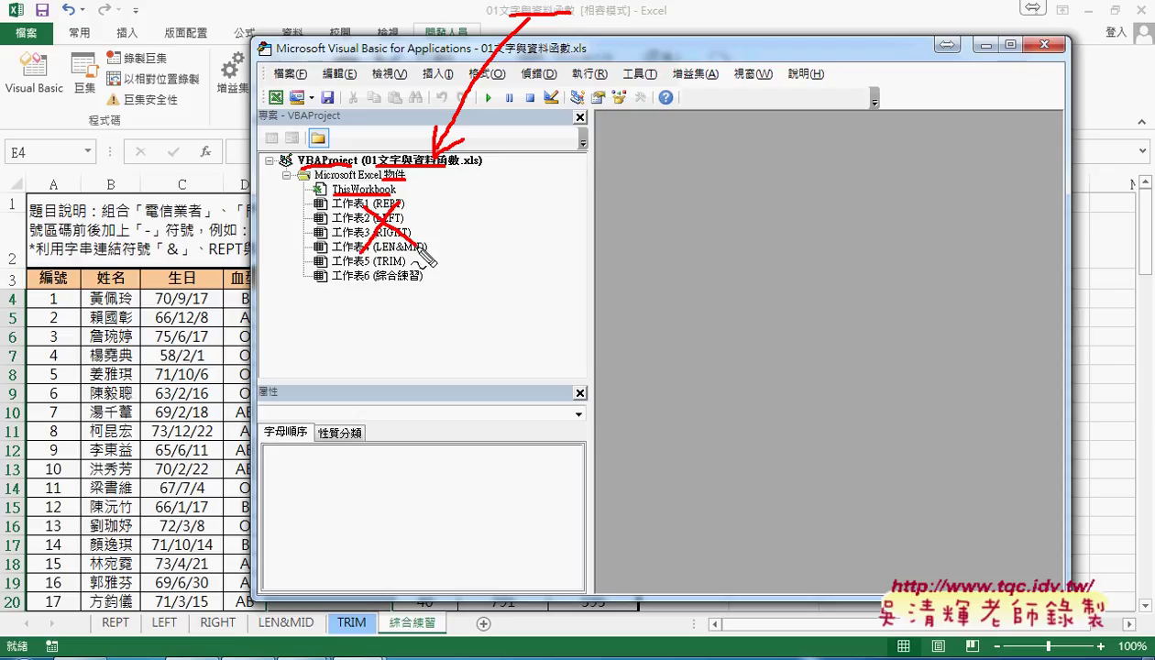
key(Escape)
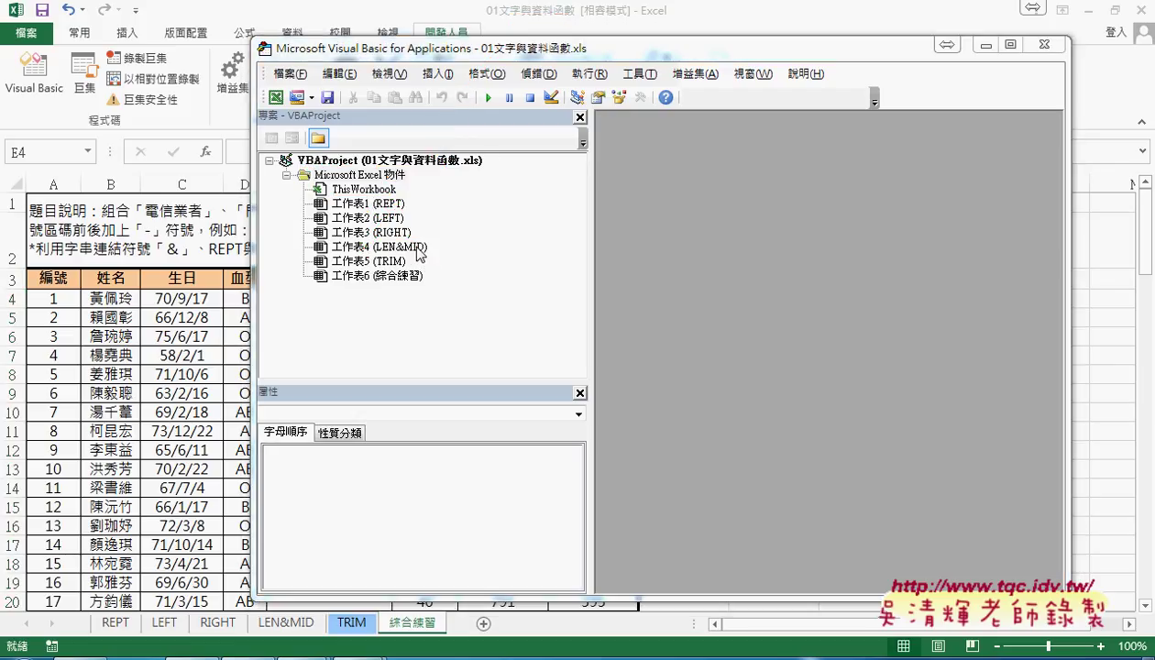
Insert a new module from the LEN&MID sheet's context menu in the Project pane.
right_click(361, 248)
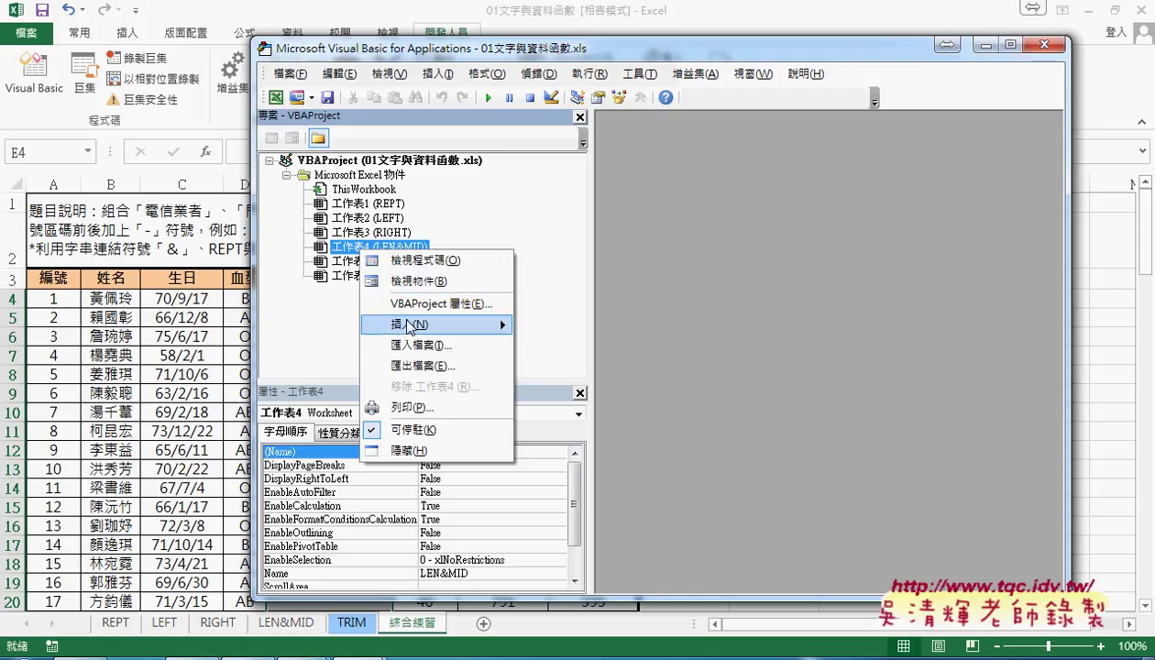
mouse_move(409, 327)
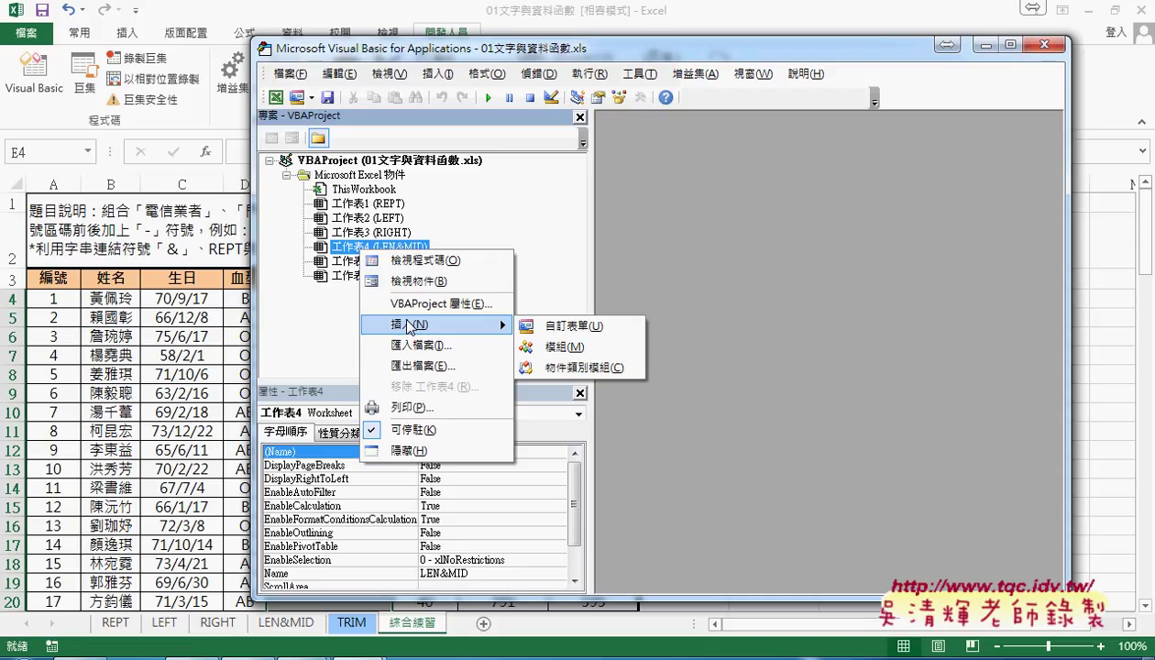
click(612, 353)
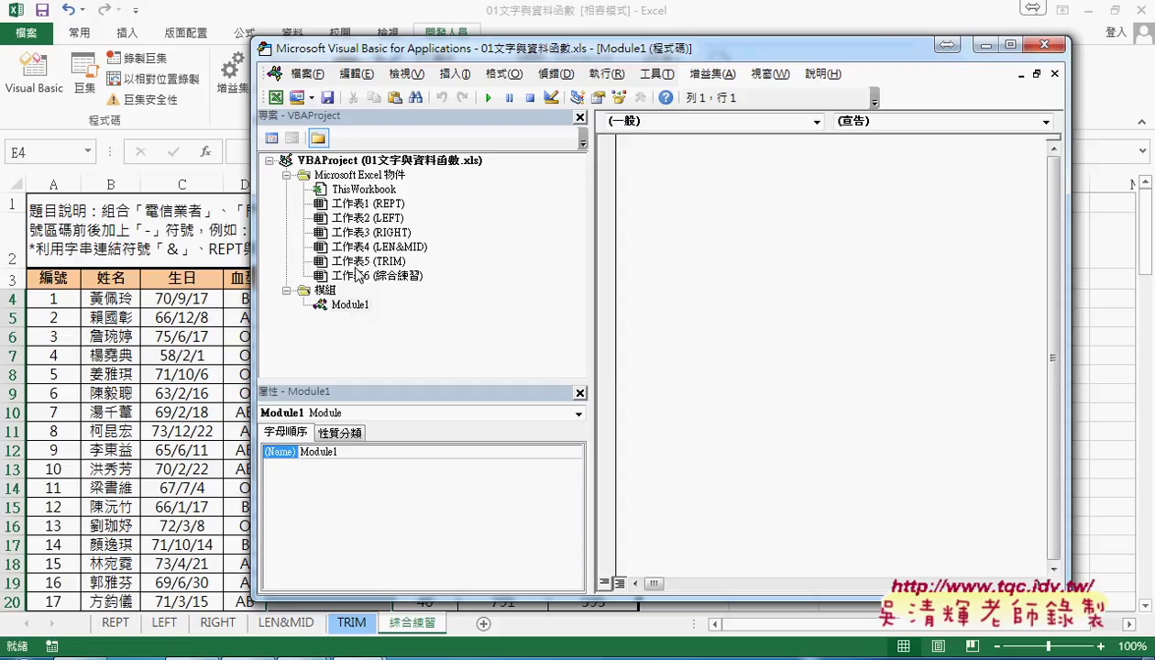
Select Module1, narrow the Project pane, reposition and widen the editor, and open the Insert menu.
click(356, 235)
right_click(356, 238)
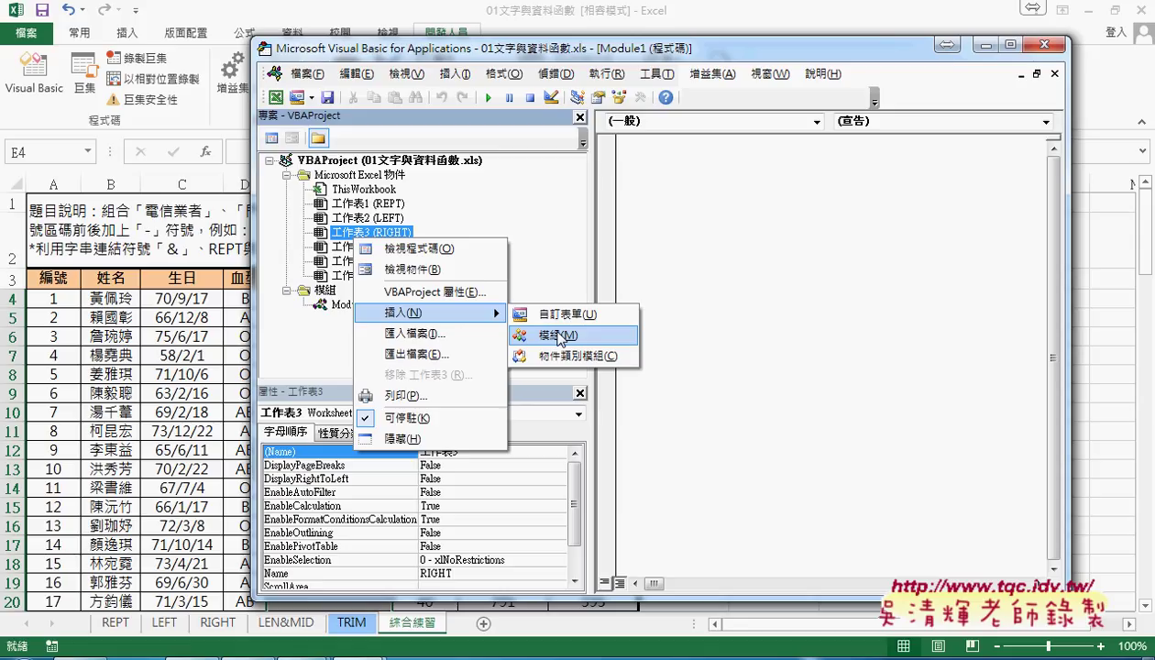
click(328, 303)
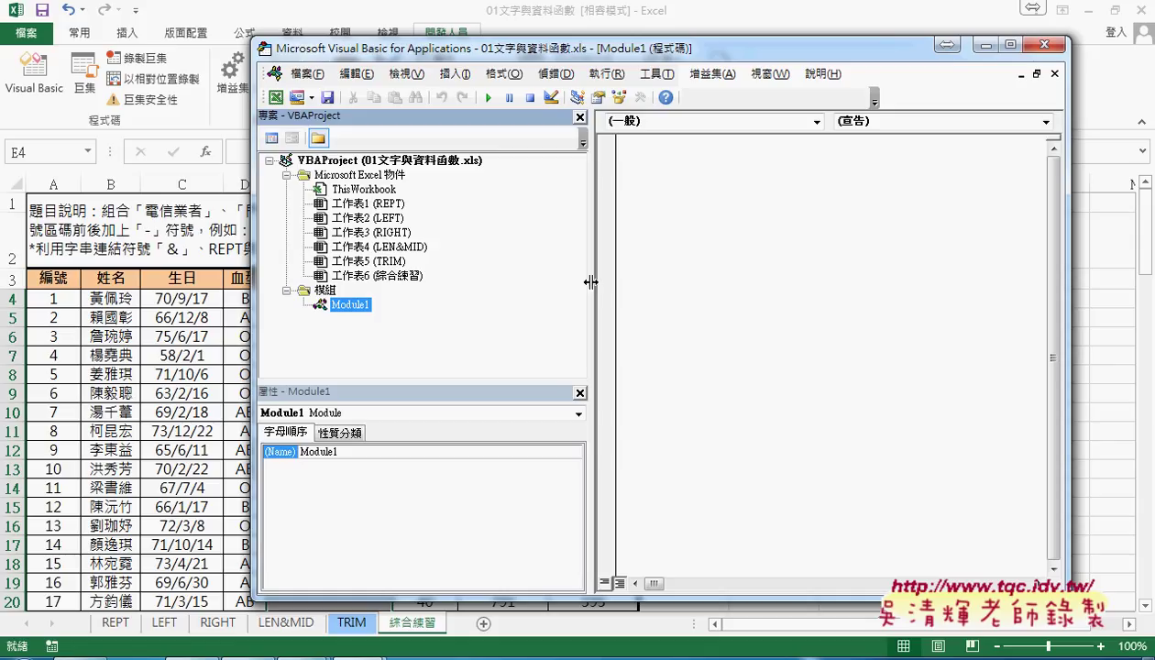
drag(589, 280, 460, 280)
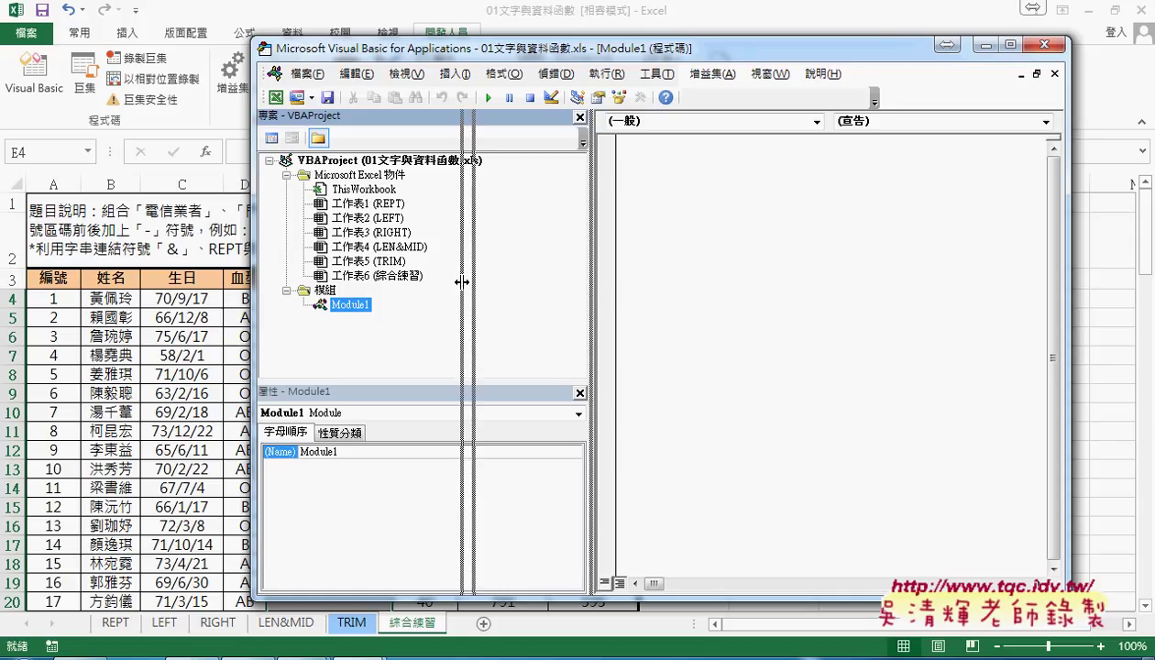
click(716, 272)
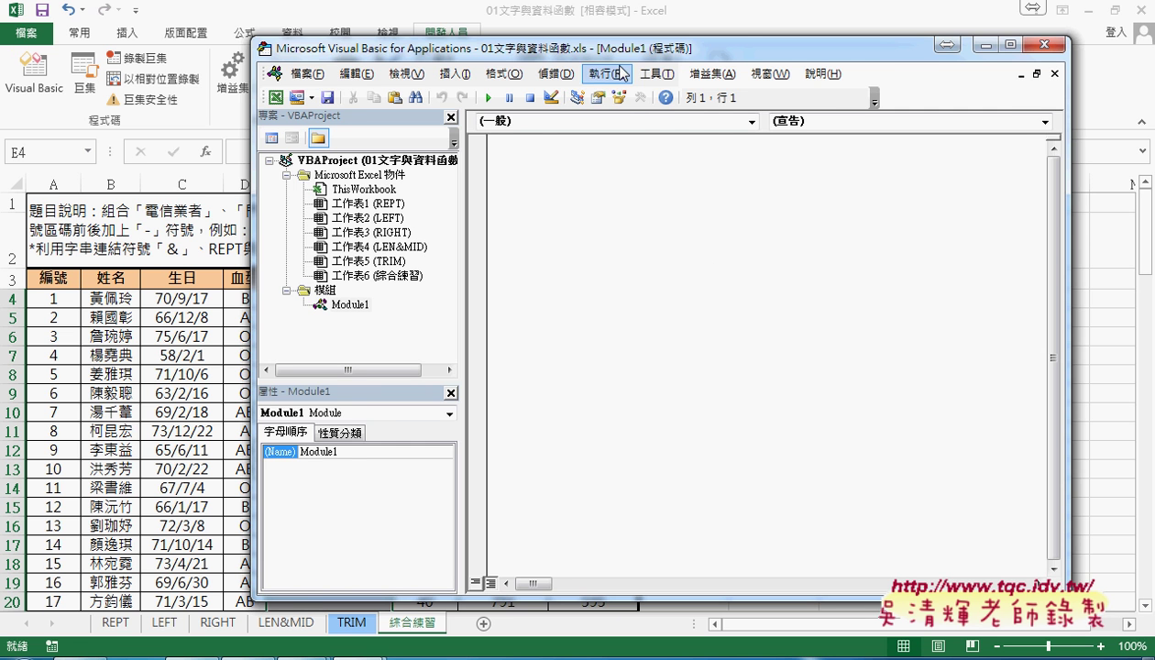
mouse_move(622, 48)
mouse_down()
mouse_move(1154, 56)
mouse_move(936, 13)
mouse_up()
drag(729, 18, 431, 13)
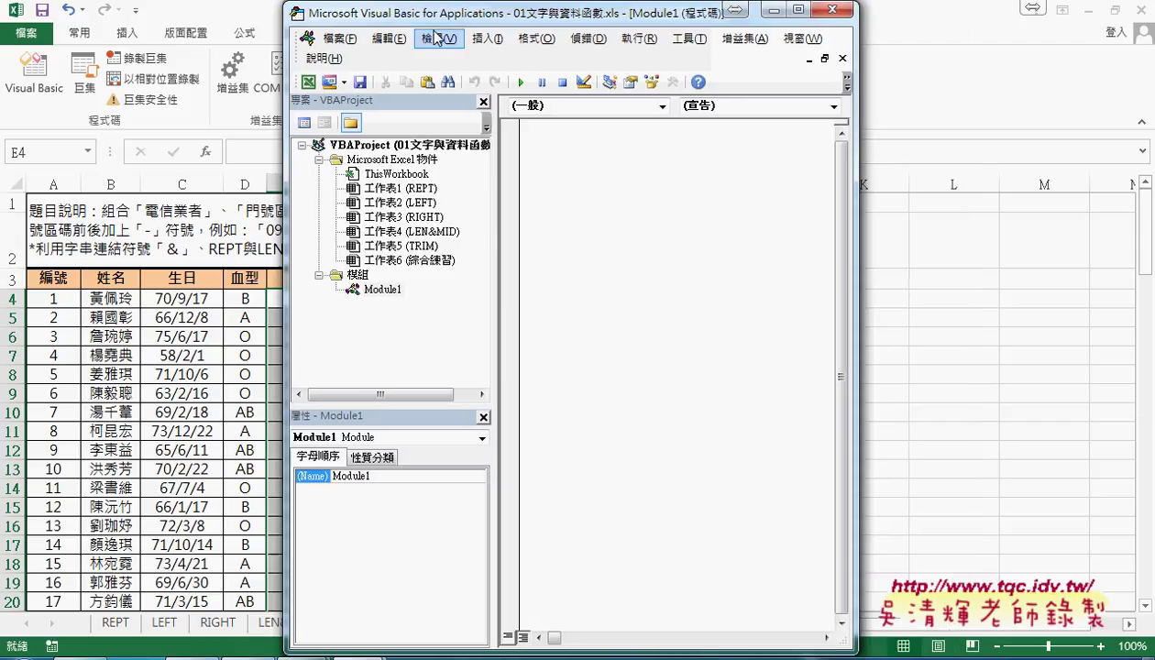
drag(857, 131, 1029, 132)
click(487, 38)
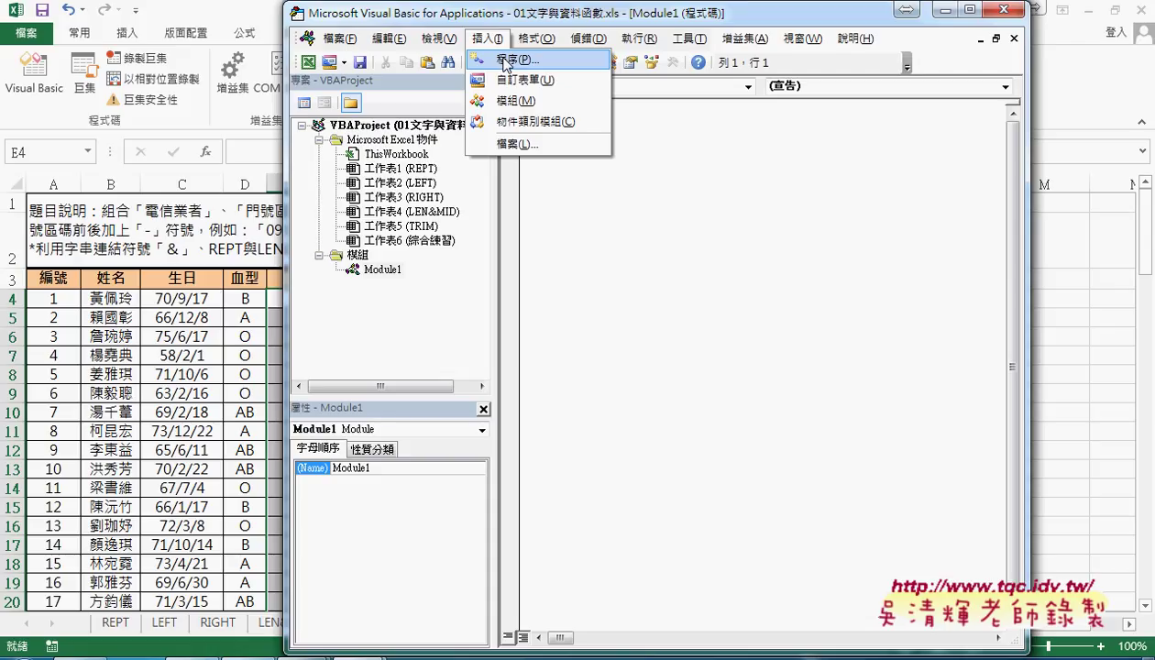
Add a Public Sub procedure named 門號 to Module1 through the Add Procedure dialog.
click(503, 61)
drag(534, 139, 731, 190)
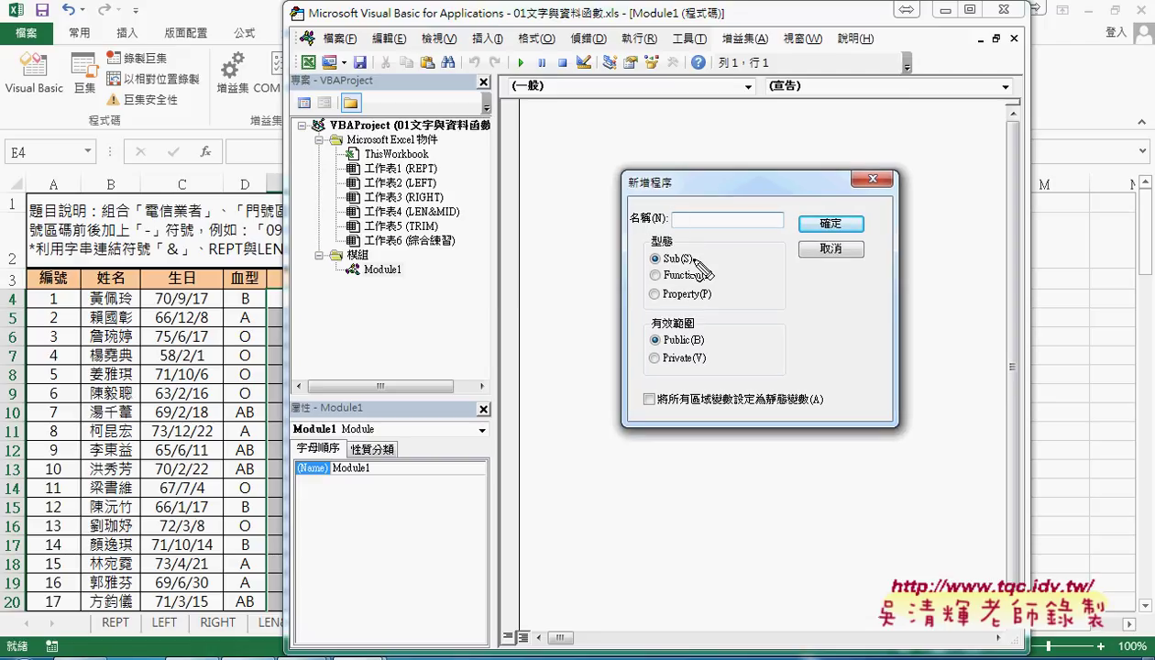
drag(690, 267, 657, 269)
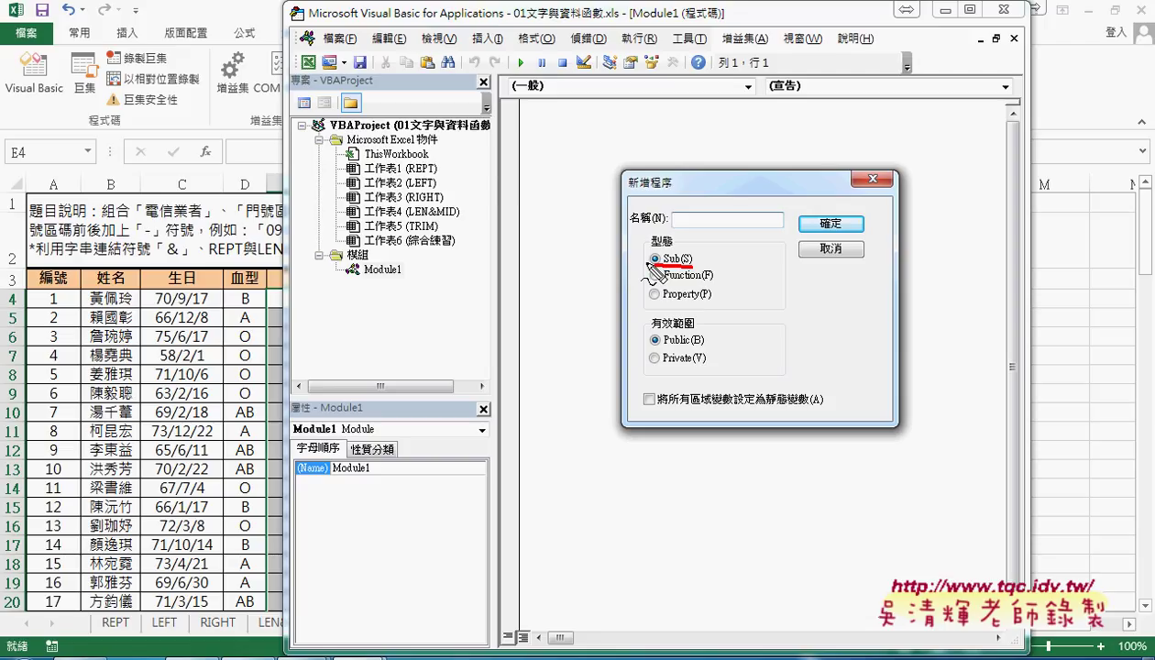
drag(731, 220, 705, 230)
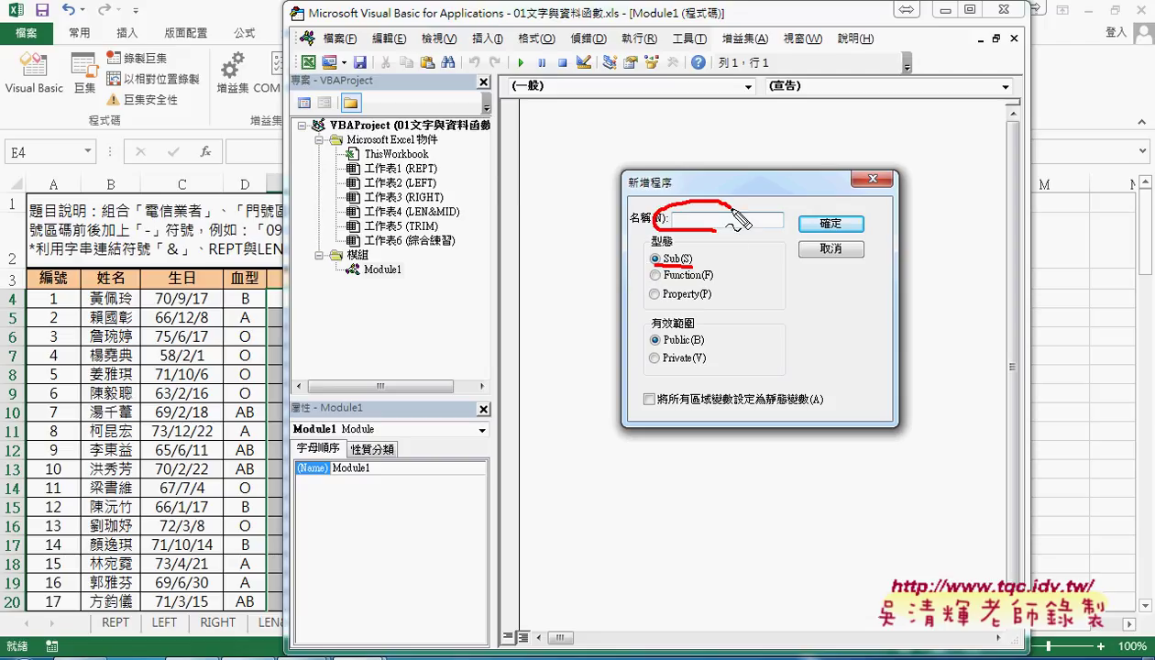
key(Escape)
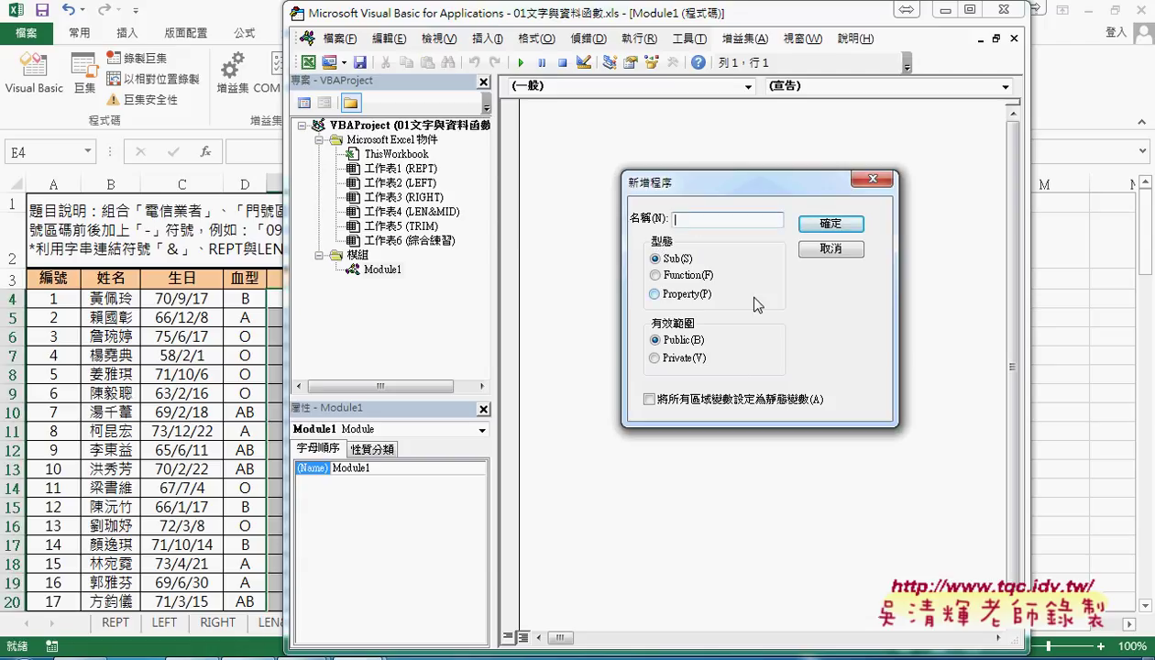
text(ap6cl4)
key(Return)
drag(701, 220, 660, 219)
click(828, 224)
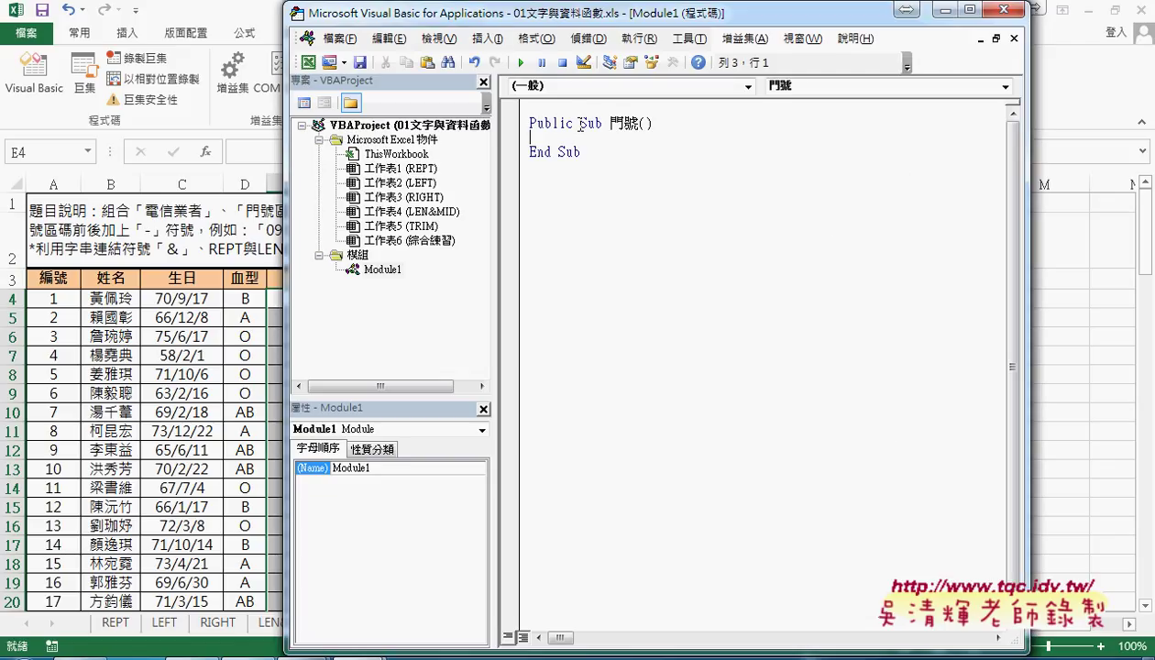
Place the cursor in 門號's empty body, slide the editor right, and indent with Tab.
drag(579, 123, 640, 120)
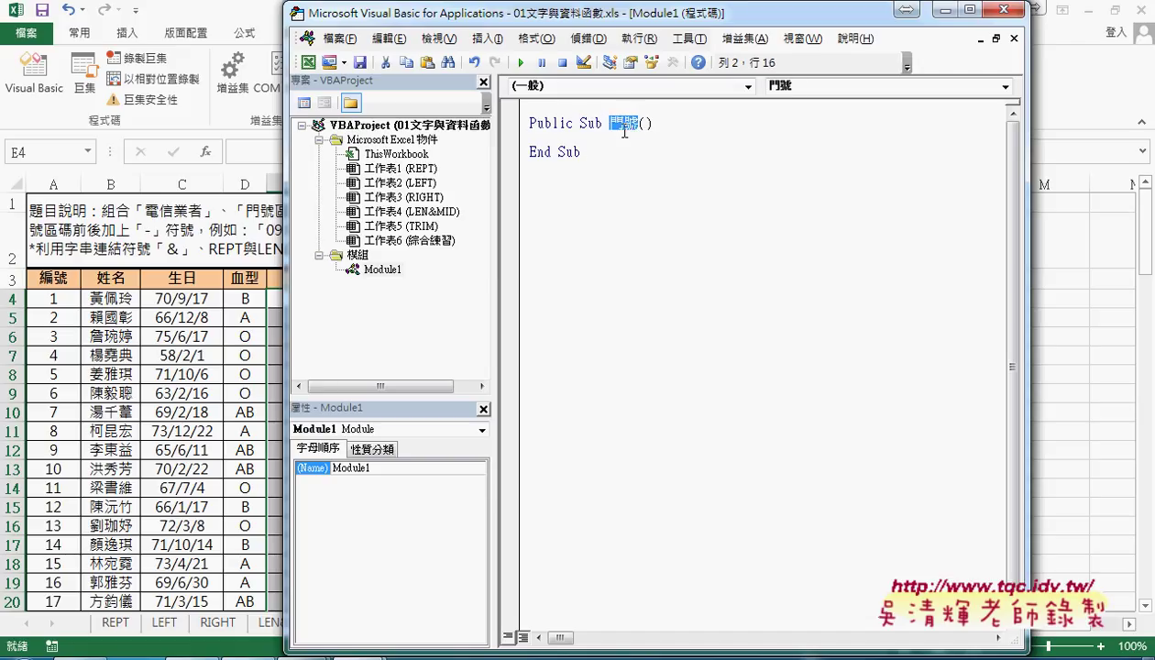
click(590, 124)
drag(581, 151, 534, 138)
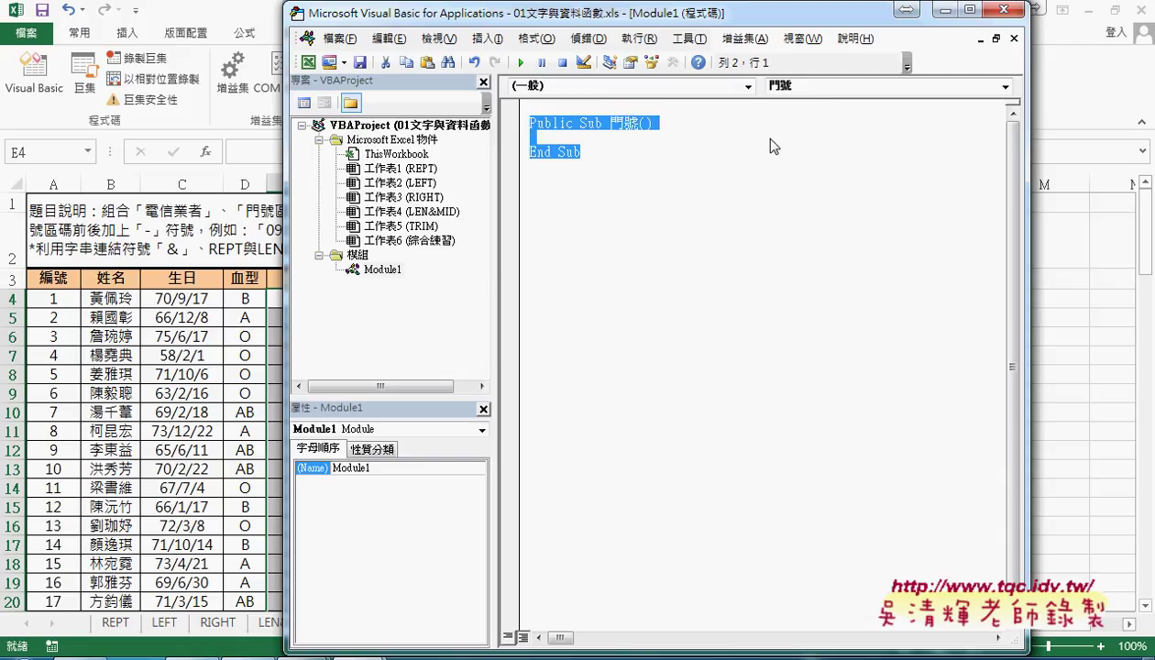
key(ctrl+End)
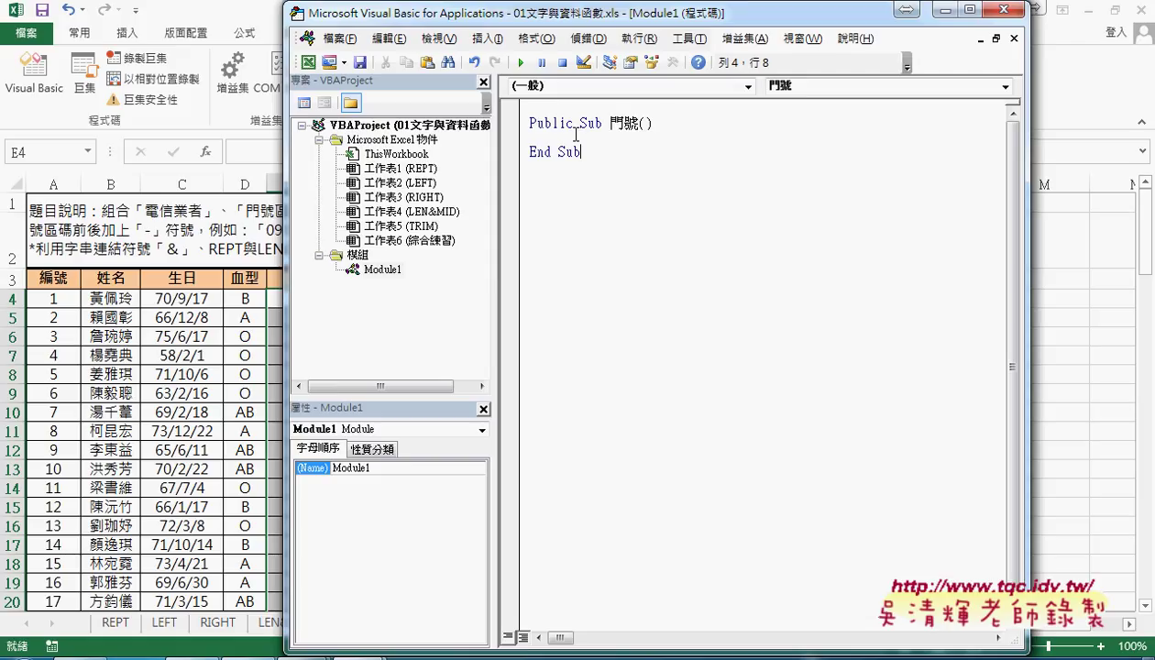
click(576, 135)
mouse_move(482, 26)
mouse_down()
mouse_move(794, 26)
mouse_move(705, 26)
mouse_up()
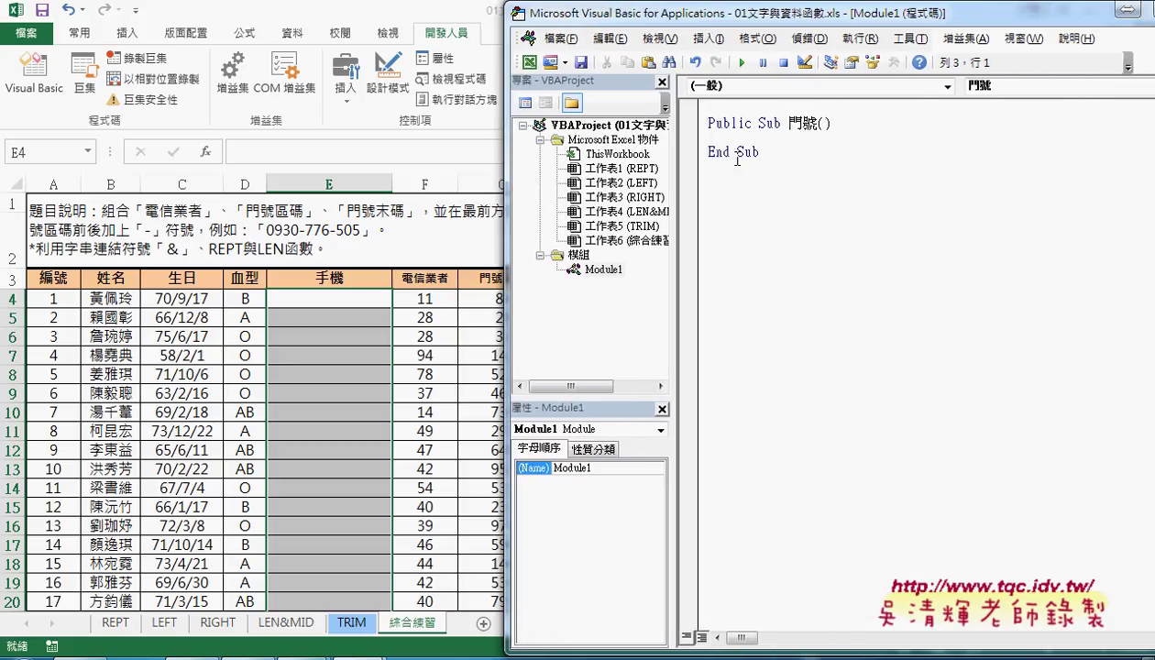
key(Tab)
key(ctrl+space)
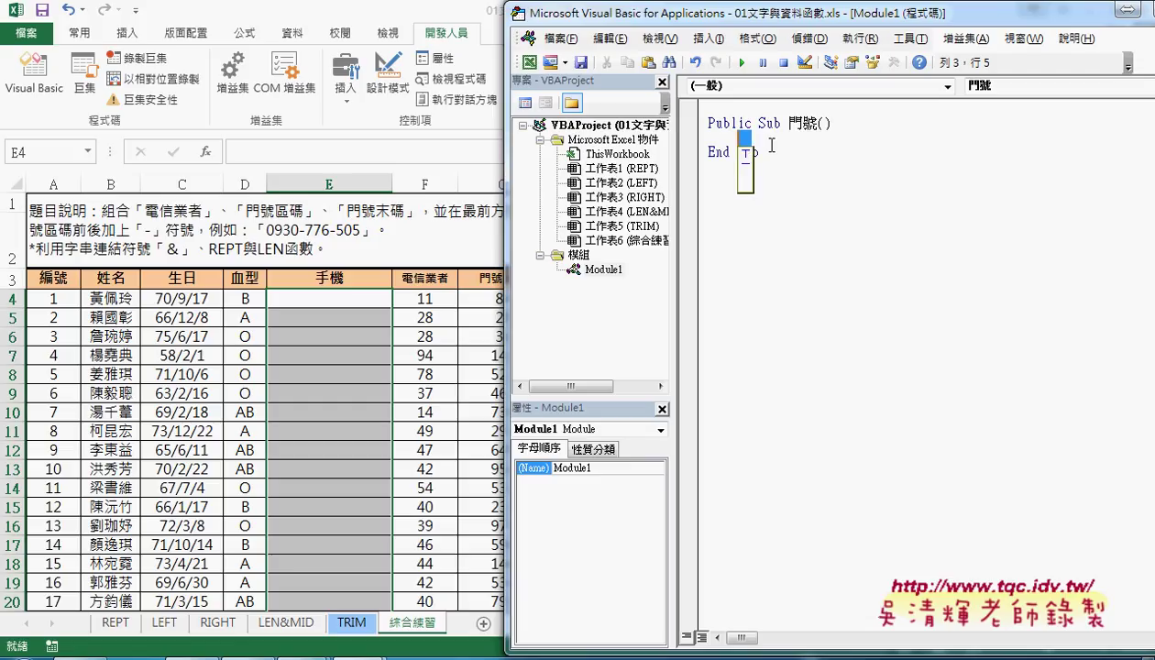
Type Cells(4, "E") = "09" & as the first line of the 門號 macro.
text(cel)
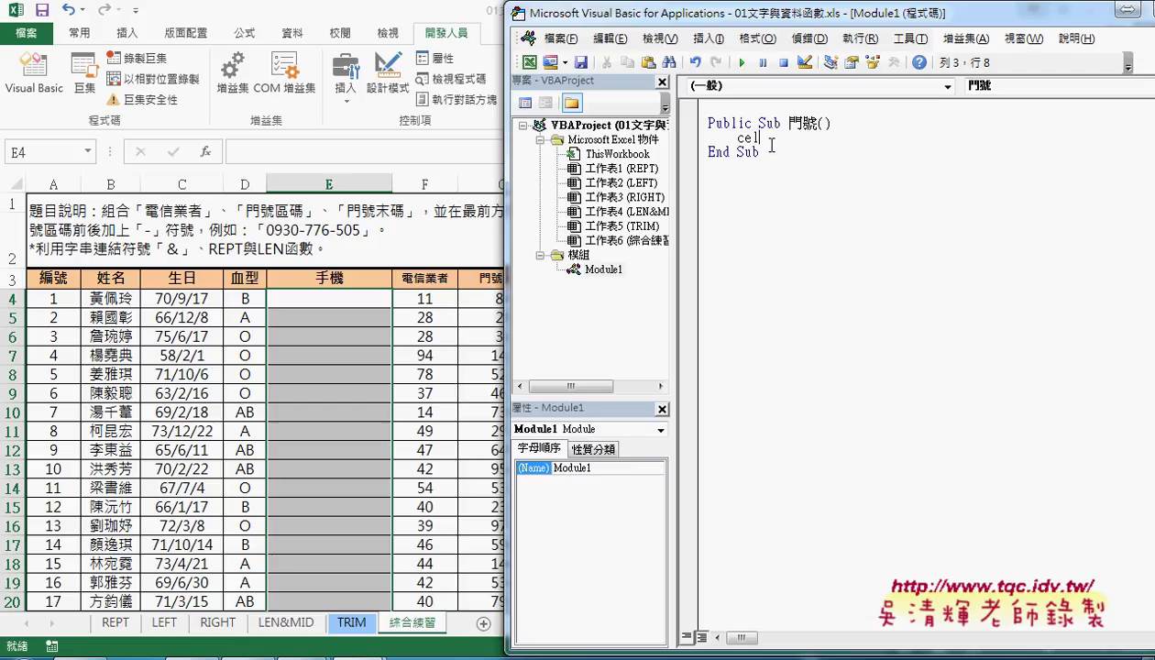
text(ls)
drag(773, 145, 764, 145)
click(779, 138)
text(()
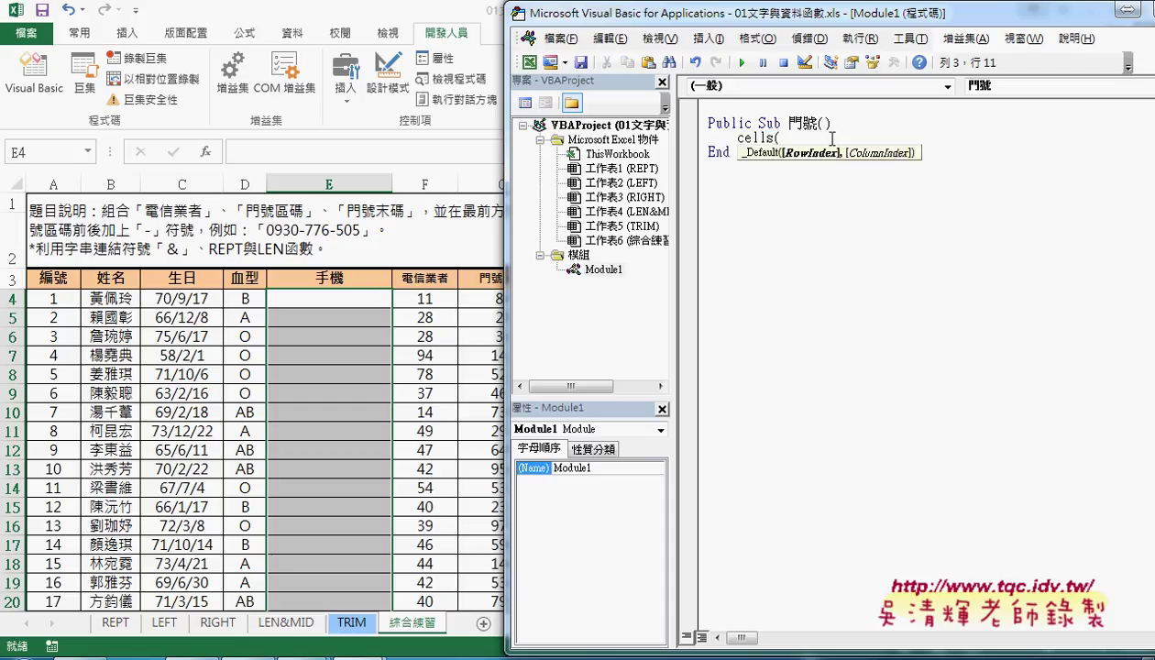
text(4)
text(,5)
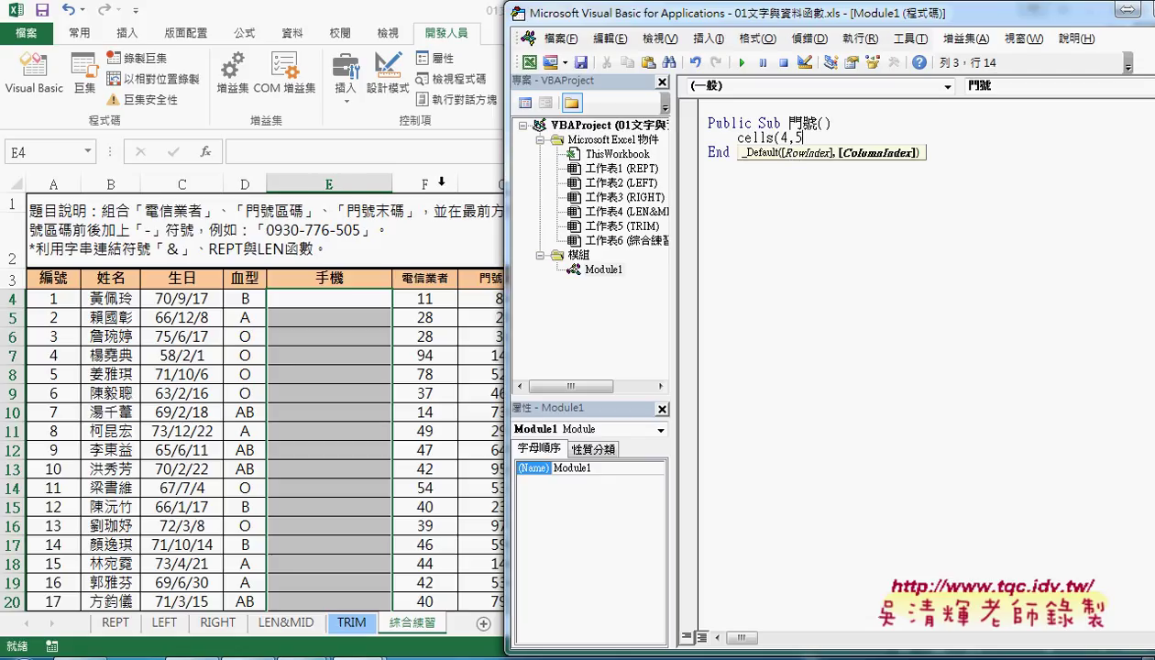
key(BackSpace)
text(")
text(E)
text("))
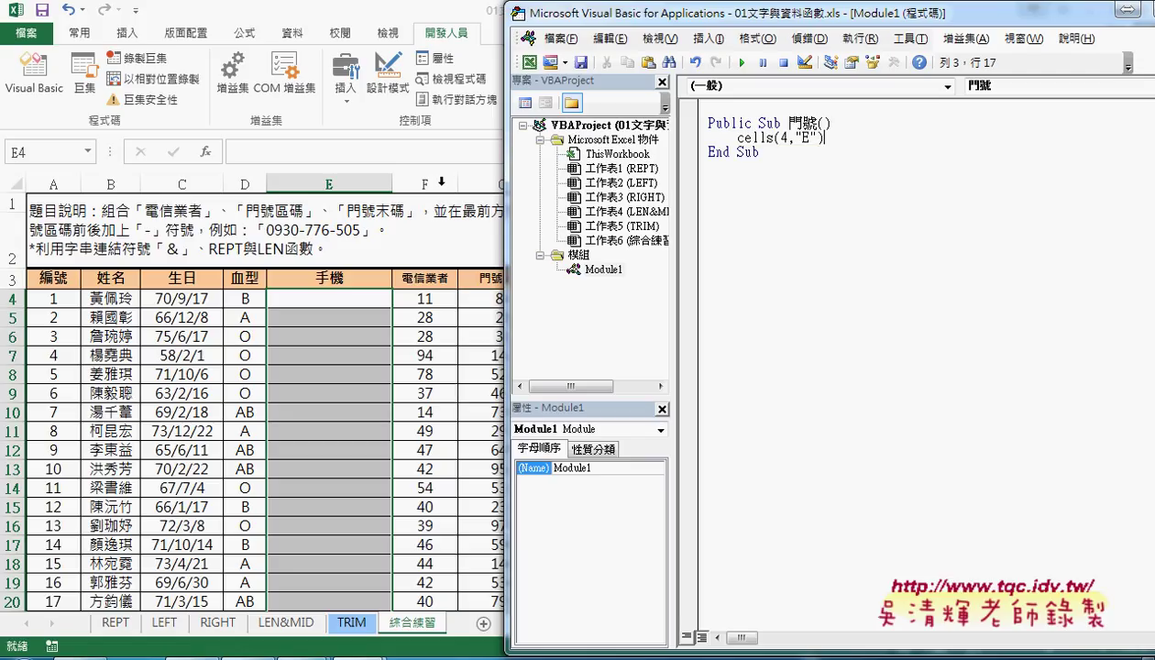
text(=)
text("0)
text(9")
text( &)
key(Left)
key(Left)
key(Right)
key(Right)
Append Cells(4, "F") & "-" by copying the Cells reference and changing E to F.
drag(506, 243, 579, 241)
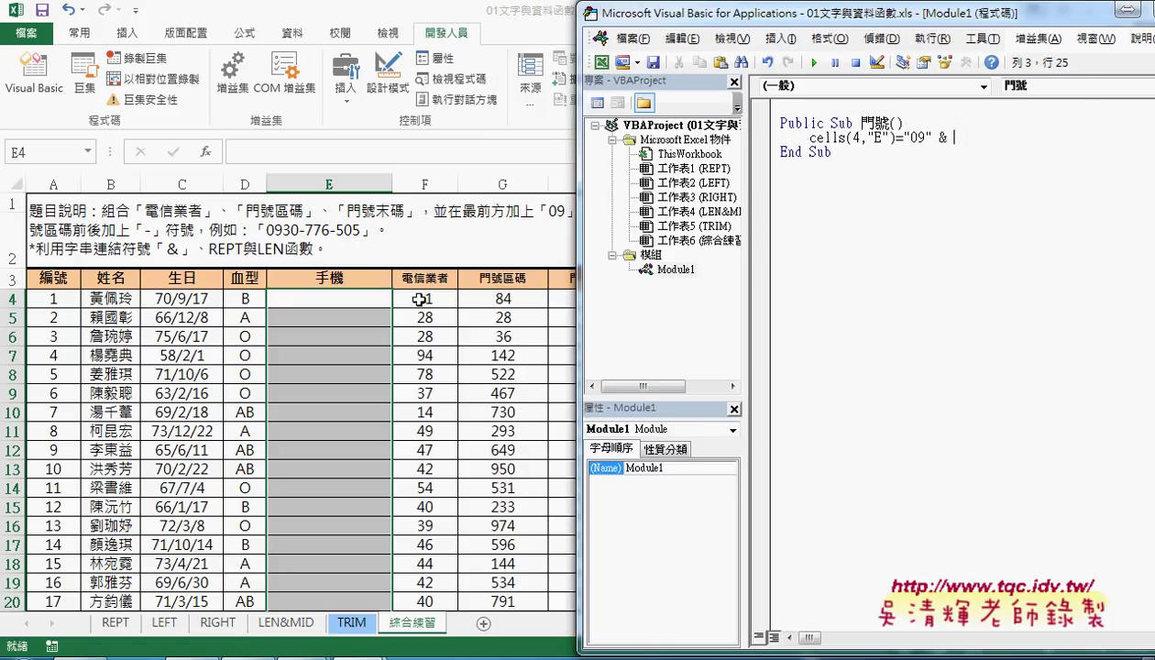
click(811, 137)
drag(811, 137, 894, 138)
key(ctrl+c)
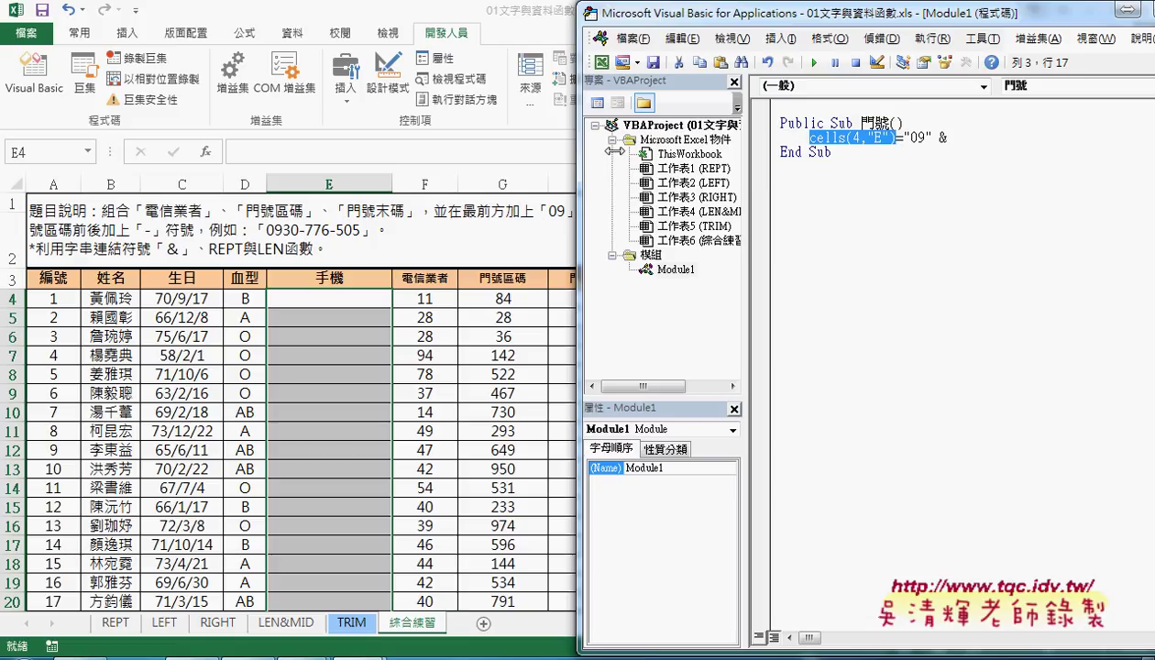
click(995, 140)
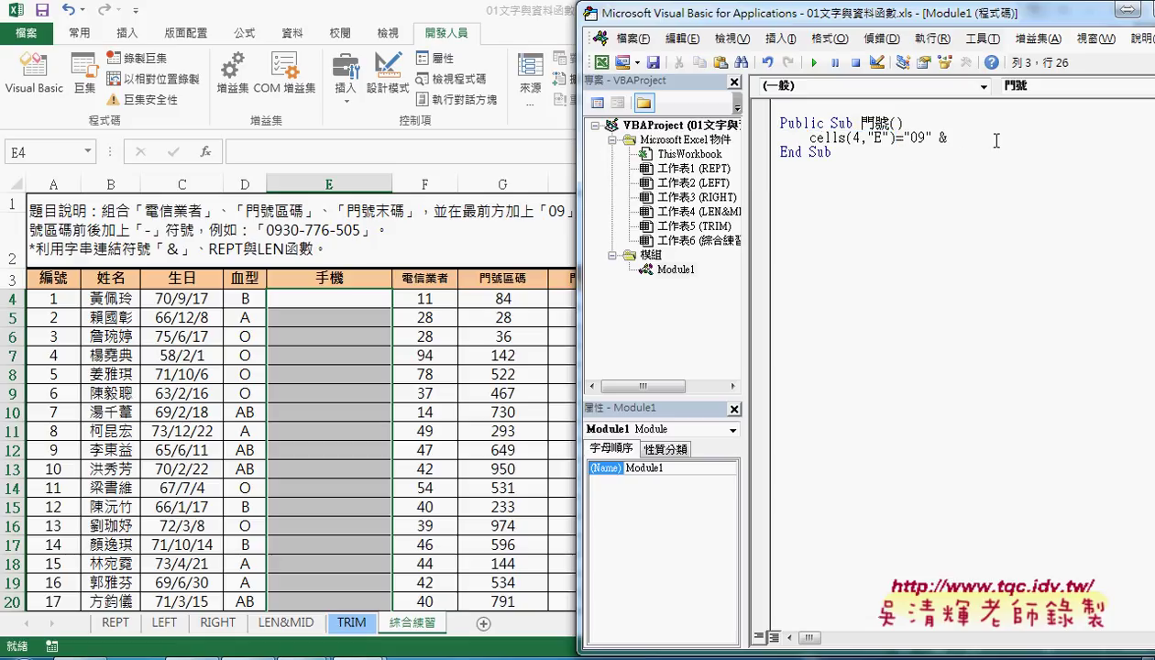
key(ctrl+v)
key(Left)
key(Left)
key(shift+Left)
text(F)
key(Down)
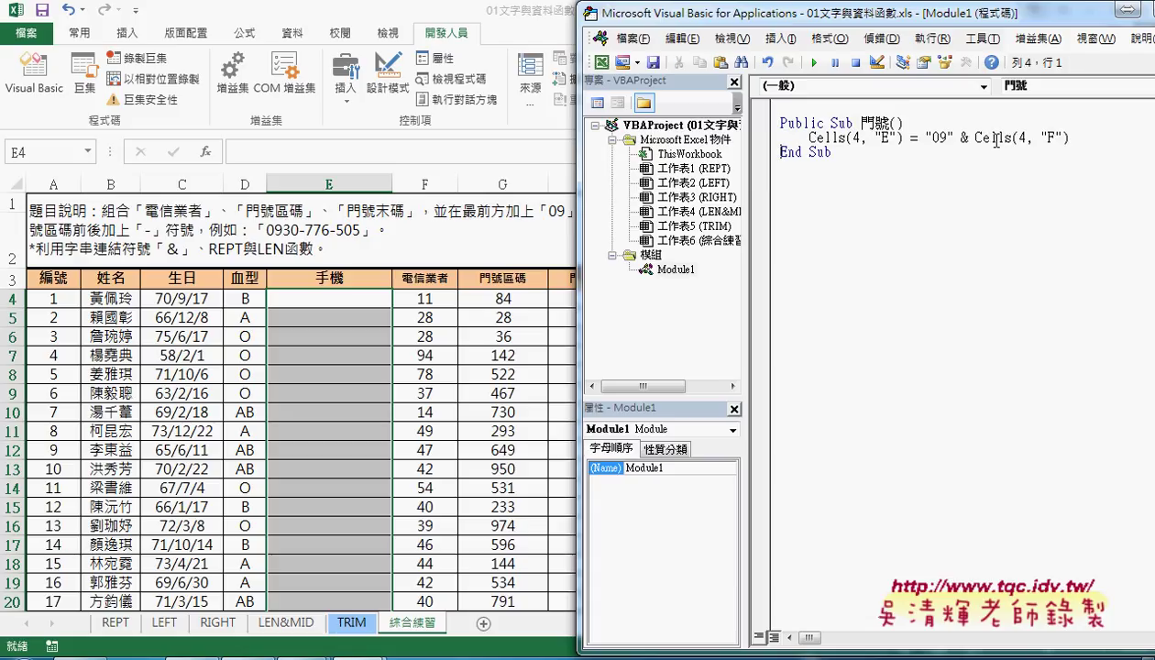
click(1068, 138)
text(&")
text(-")
key(Left)
key(Left)
key(Left)
click(882, 138)
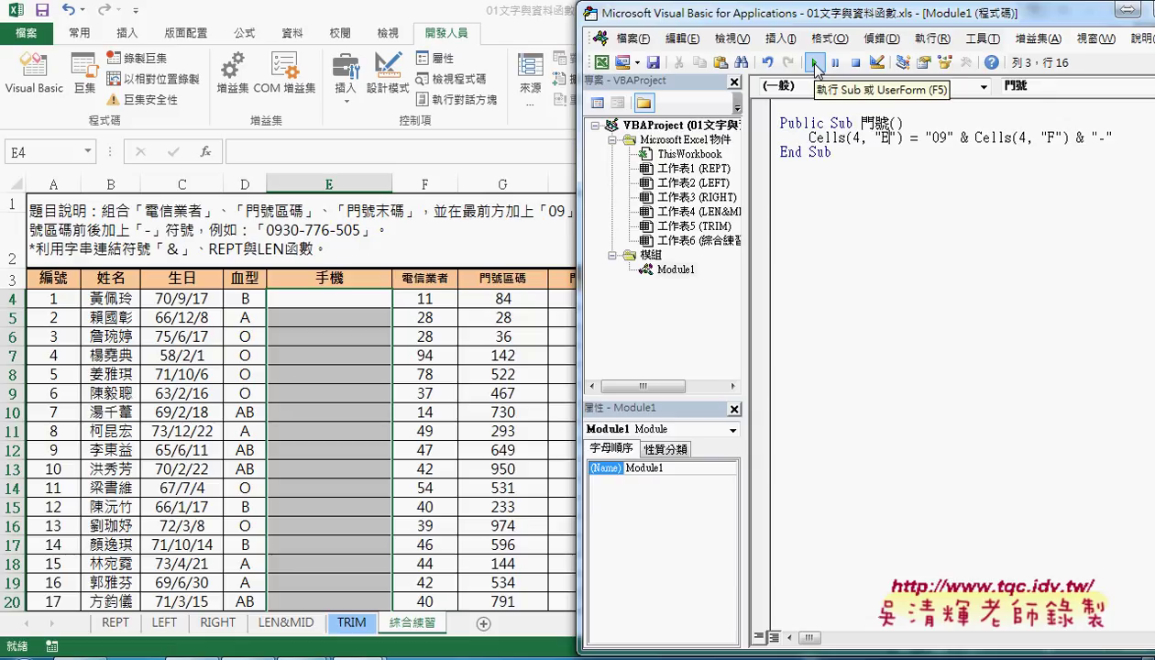
Run the 門號 macro so E4 reads 0911-, then shrink and move the editor to reveal the 門號 button.
click(815, 64)
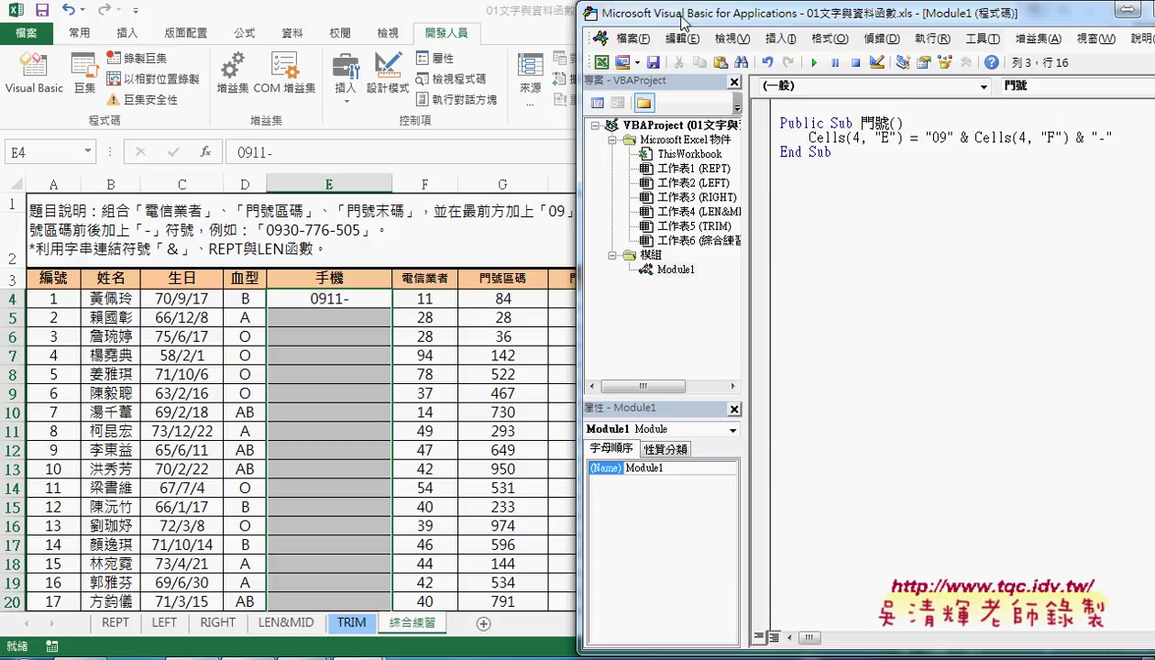
drag(681, 20, 641, 20)
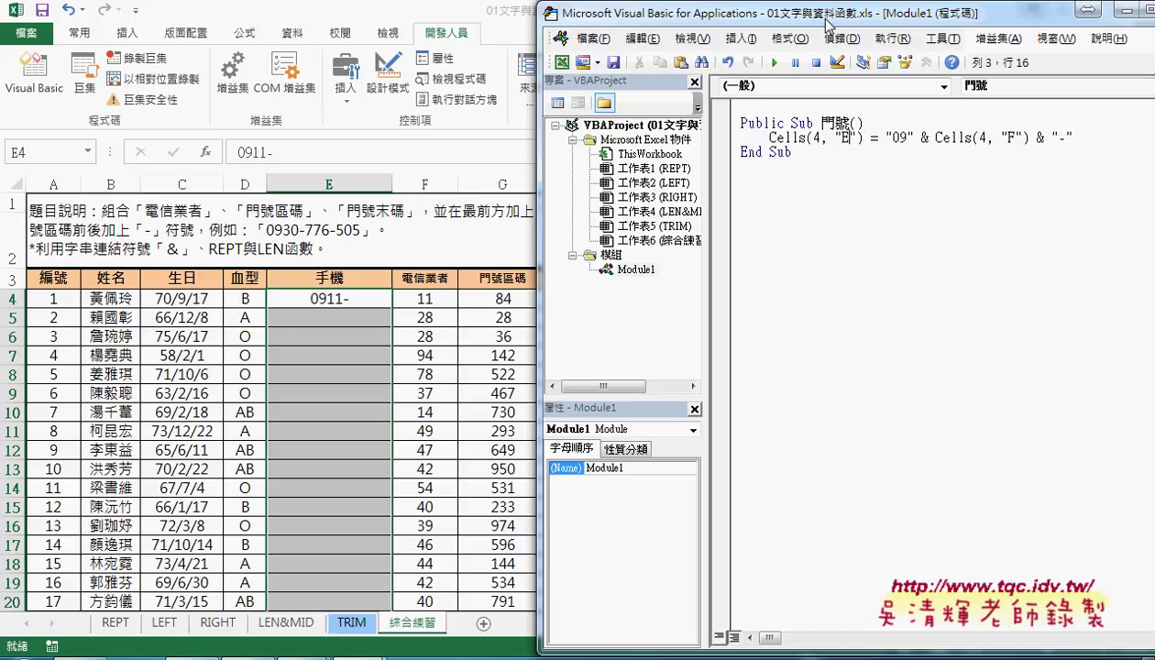
drag(810, 7, 451, 342)
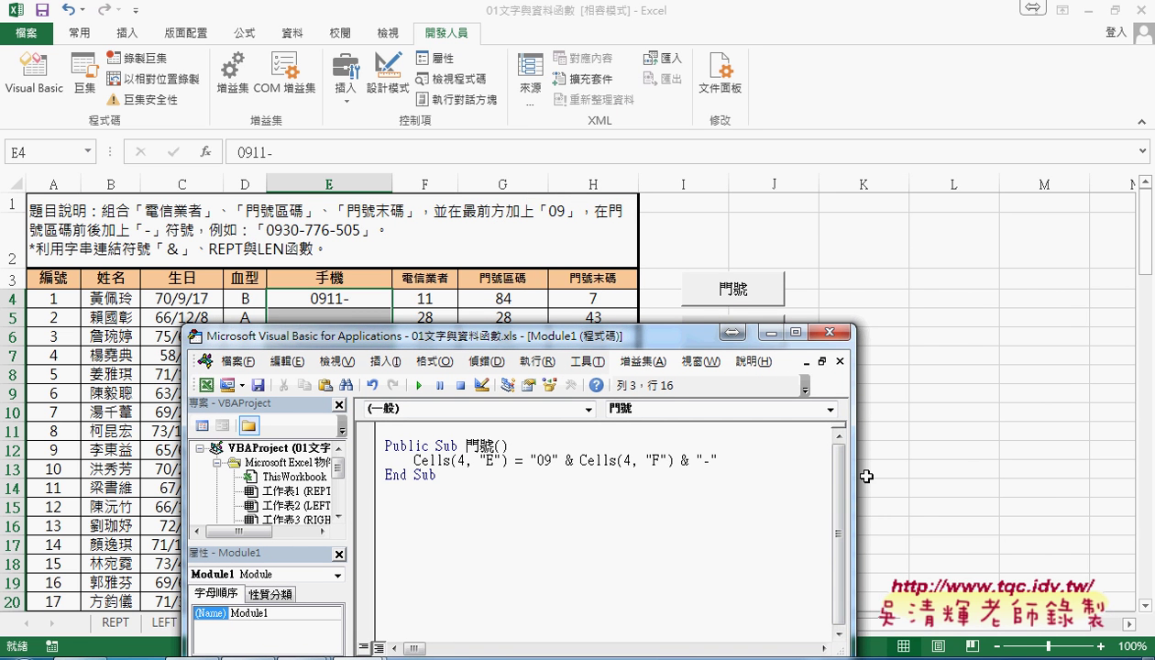
drag(856, 476, 946, 476)
click(755, 463)
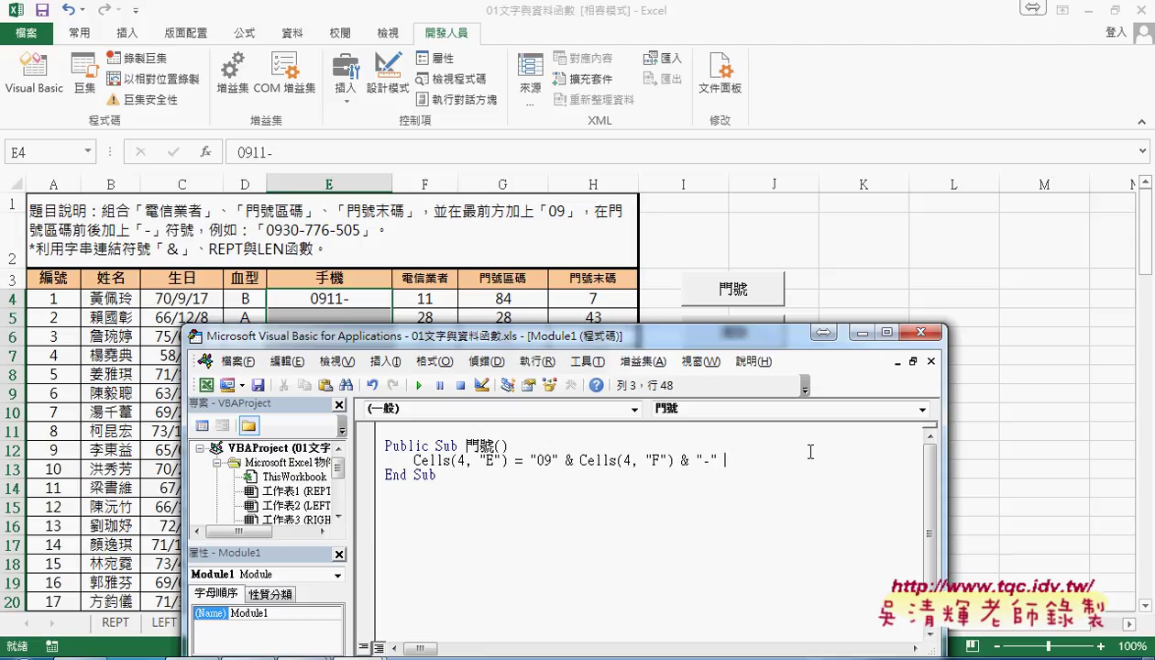
Append & Format(Cells(4, "G"), "000") to the 門號 line and run it, giving 0911-084 in E4.
text(&)
text(fo)
text(rma)
text(t)
text(()
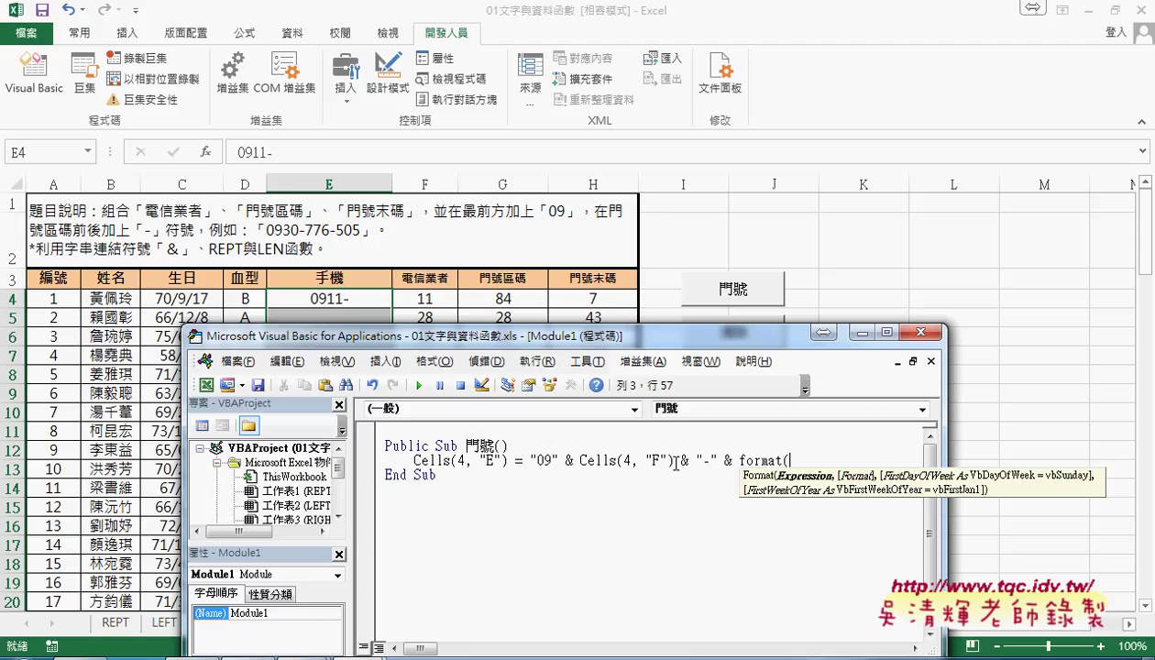
drag(675, 461, 579, 461)
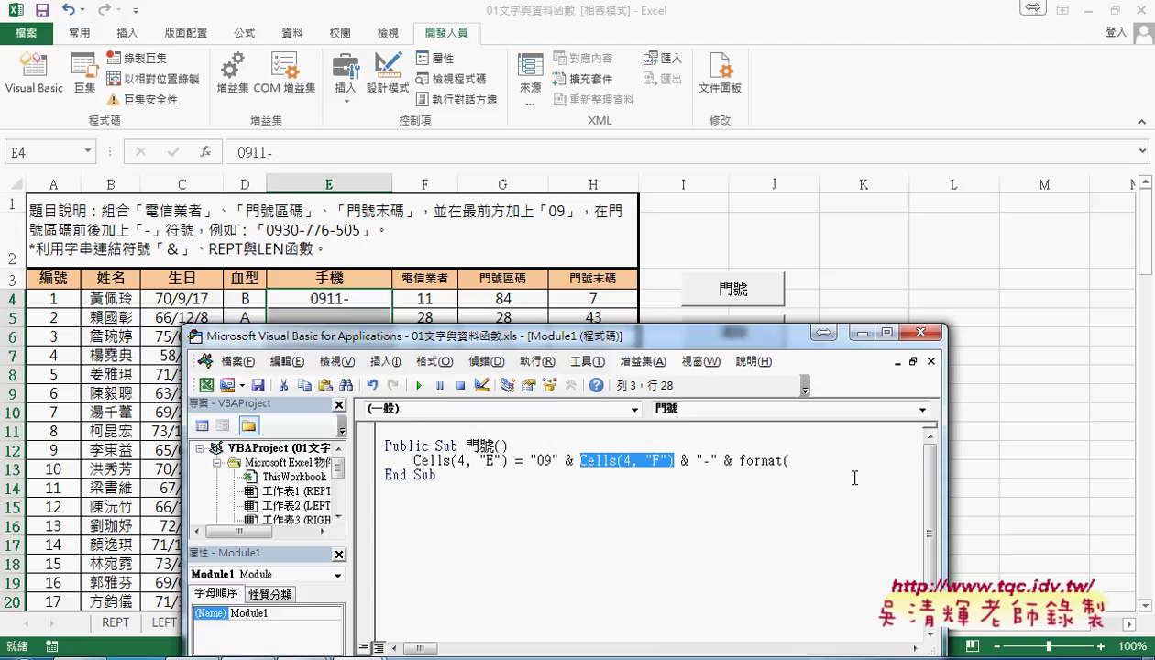
key(ctrl+c)
key(End)
key(ctrl+v)
drag(944, 458, 1055, 458)
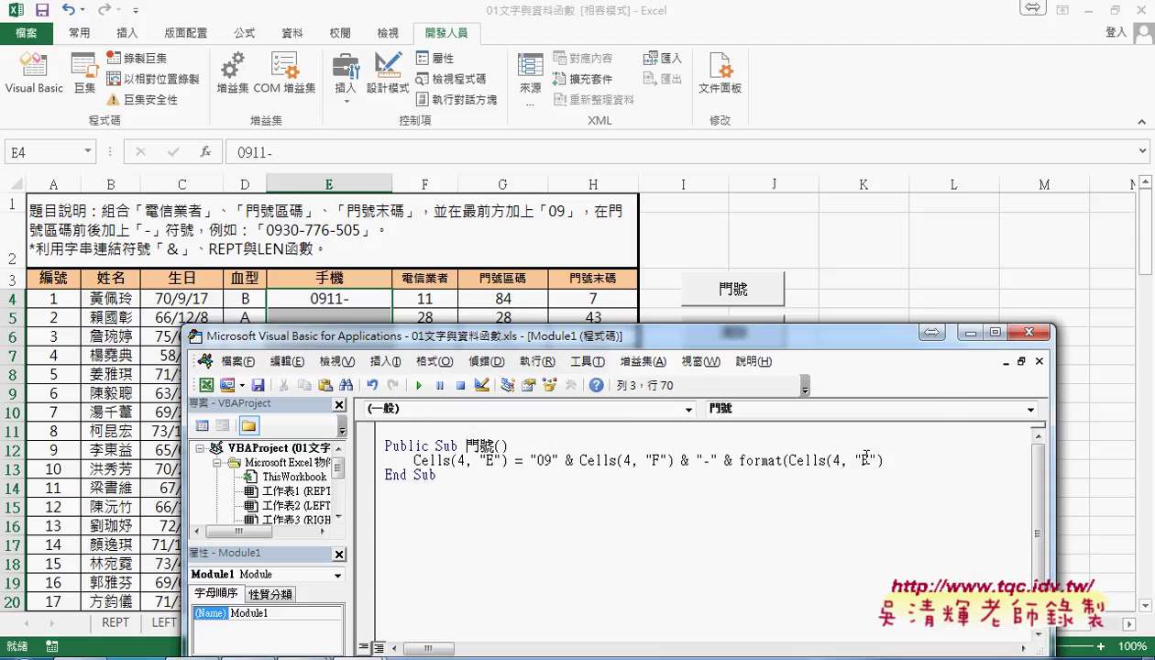
double_click(866, 460)
text(G)
key(End)
text(,)
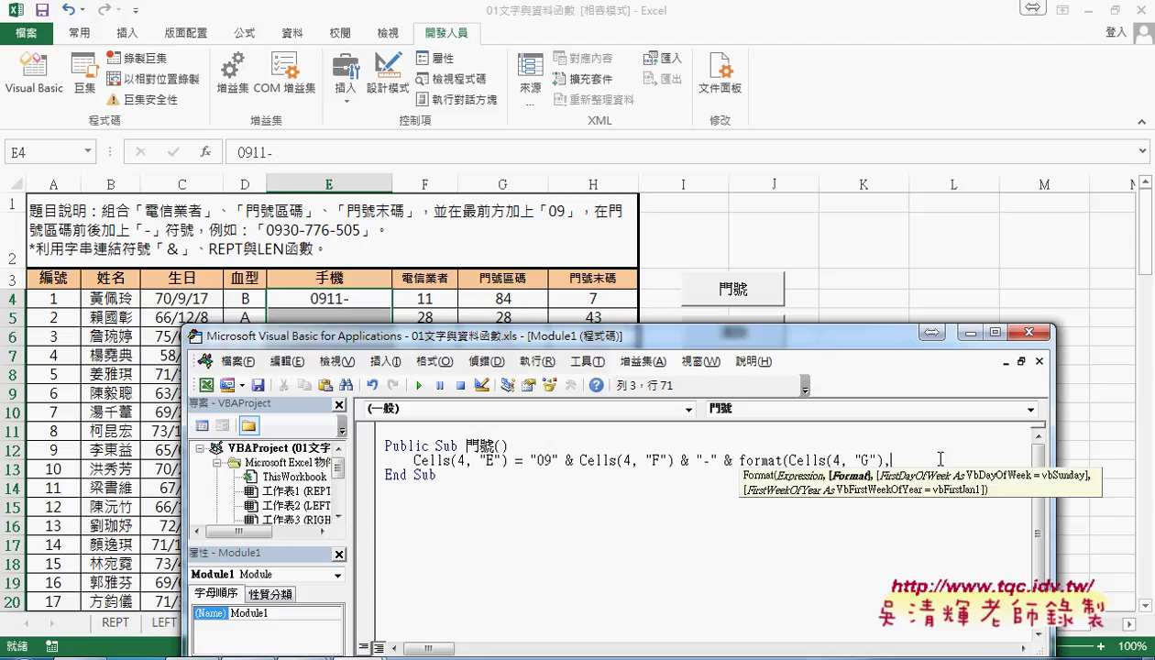
text("000")
text())
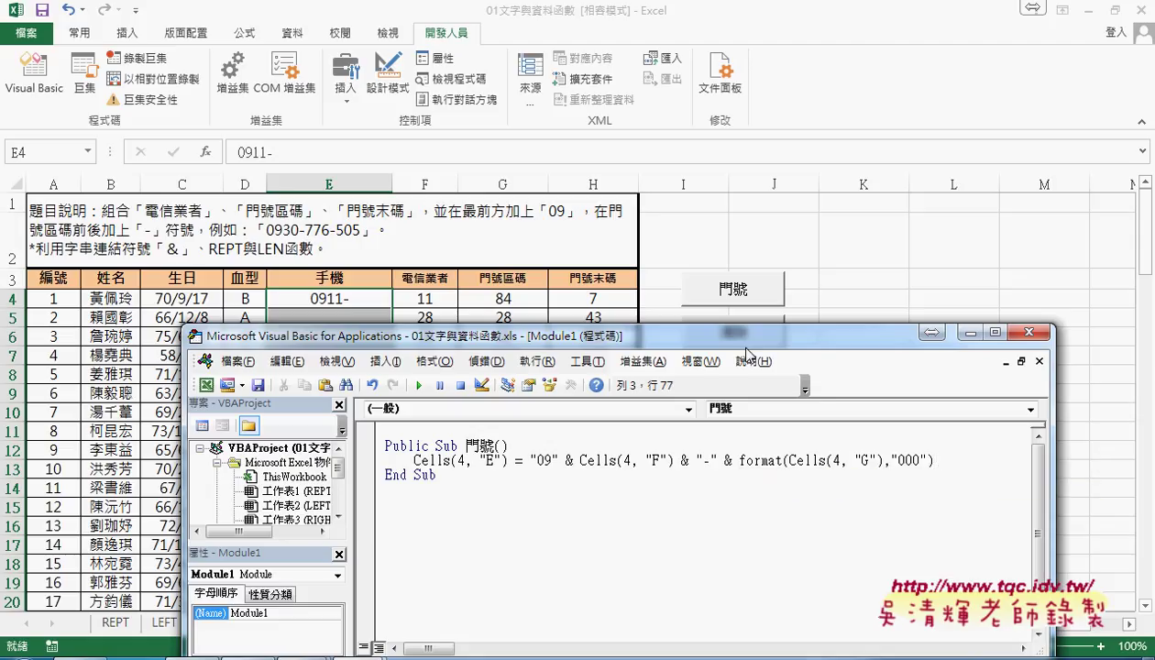
click(419, 385)
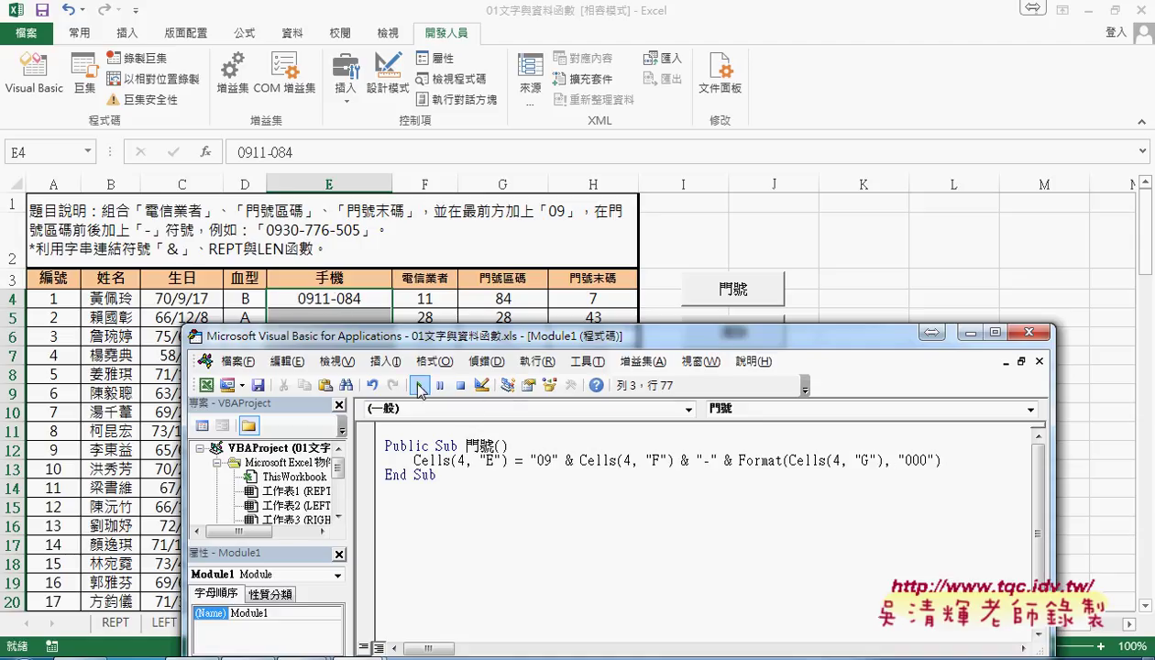
drag(941, 461, 679, 462)
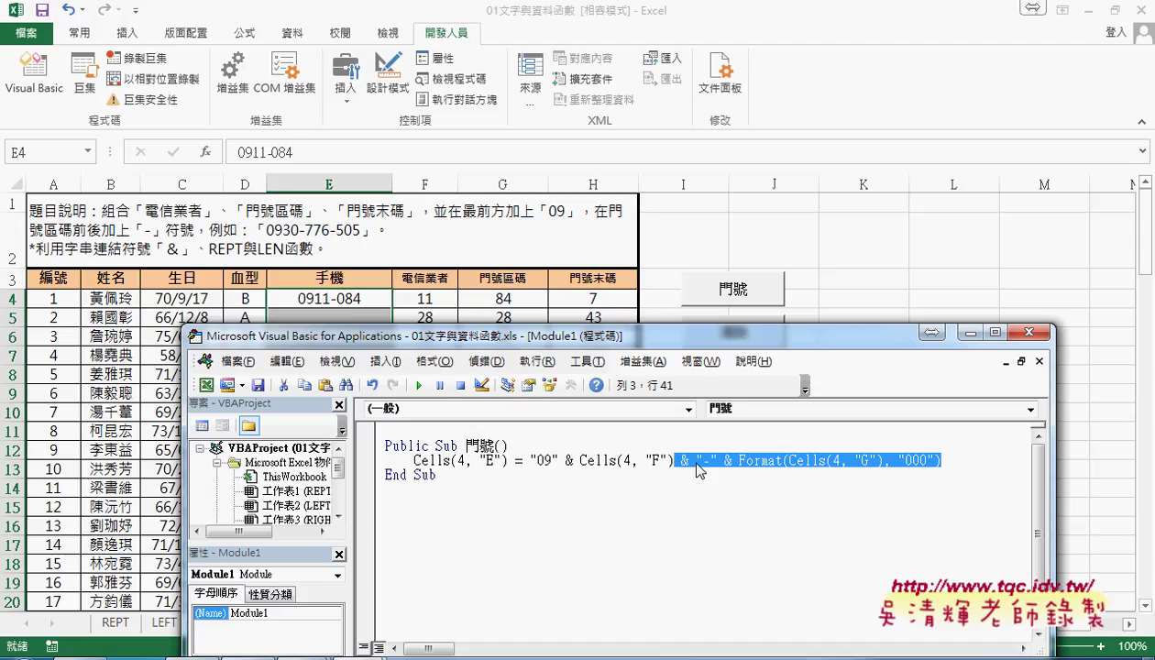
drag(680, 462, 683, 467)
click(984, 460)
key(ctrl+v)
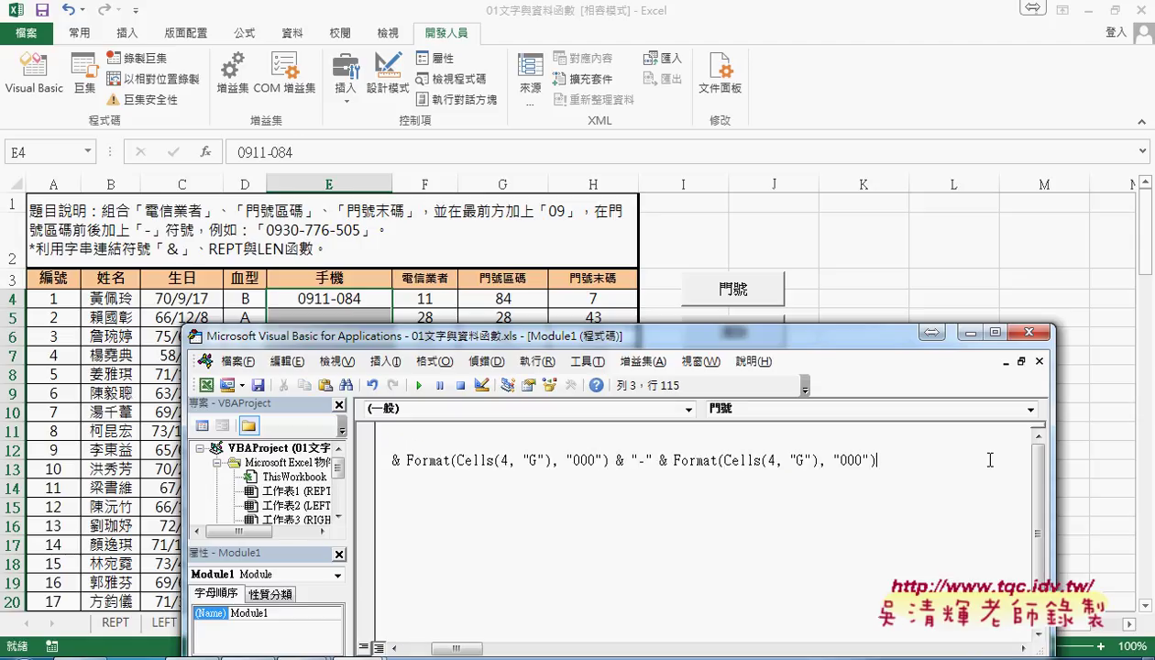
click(421, 387)
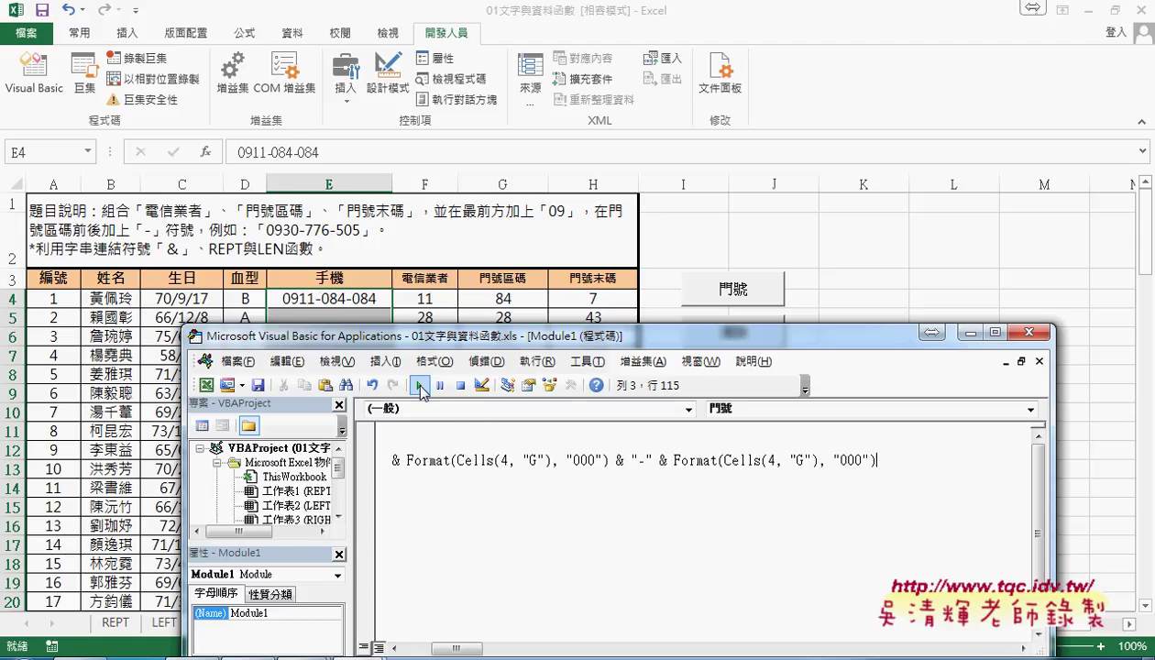
double_click(800, 461)
text(H)
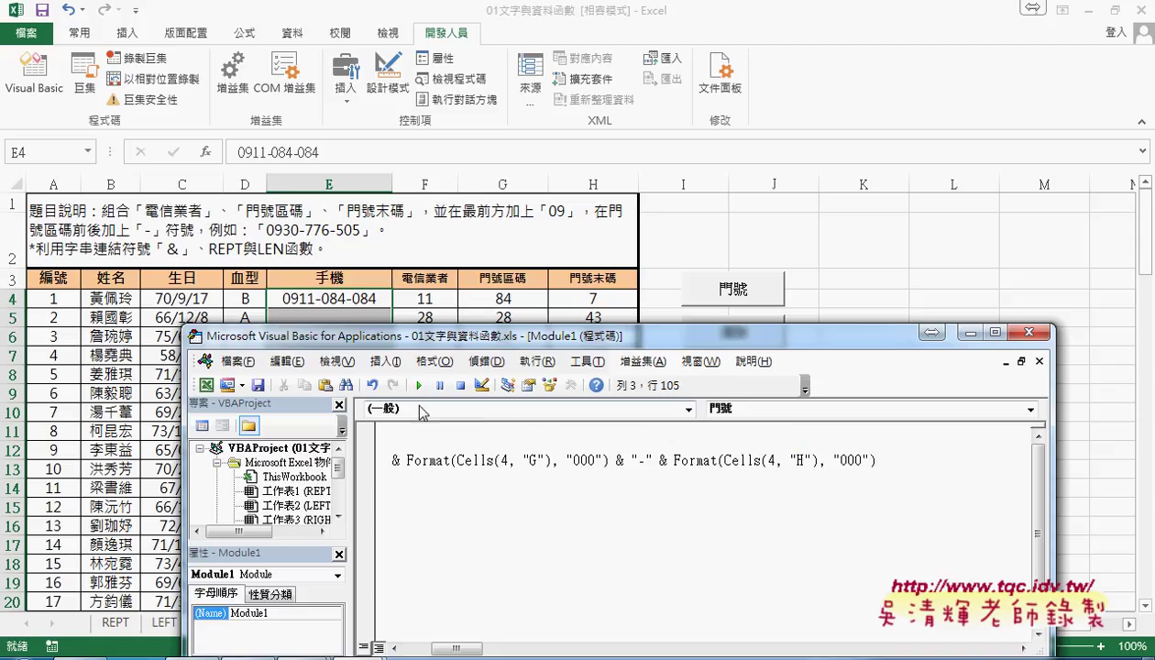
click(421, 387)
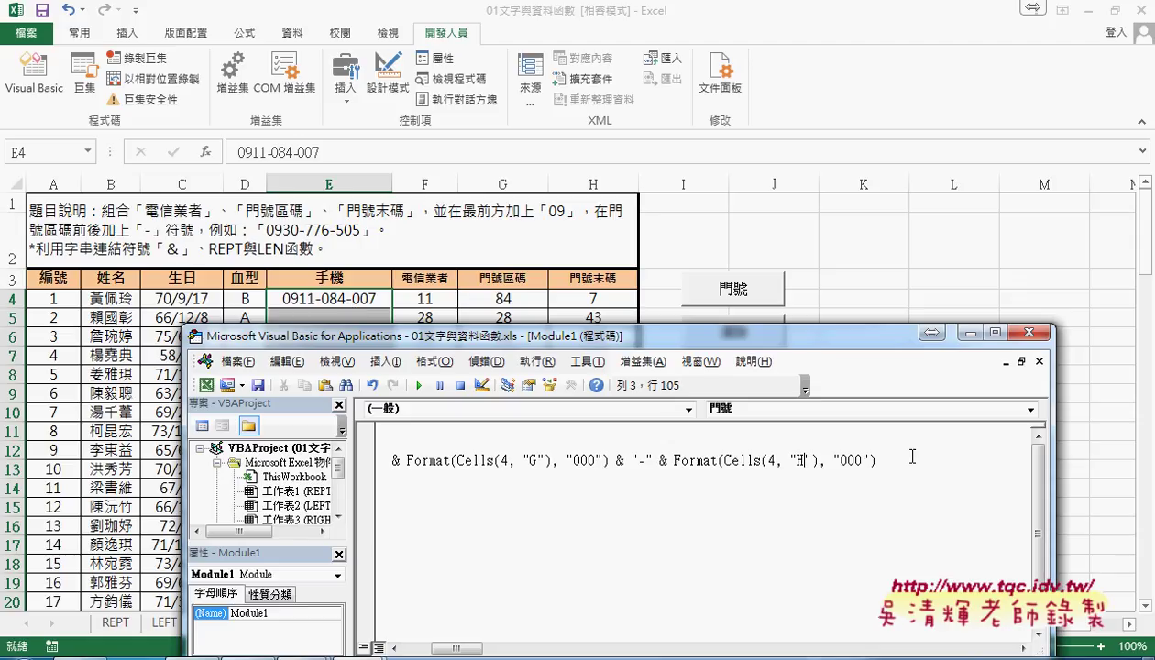
Move the code window up off the table rows and make it taller.
drag(832, 336, 886, 164)
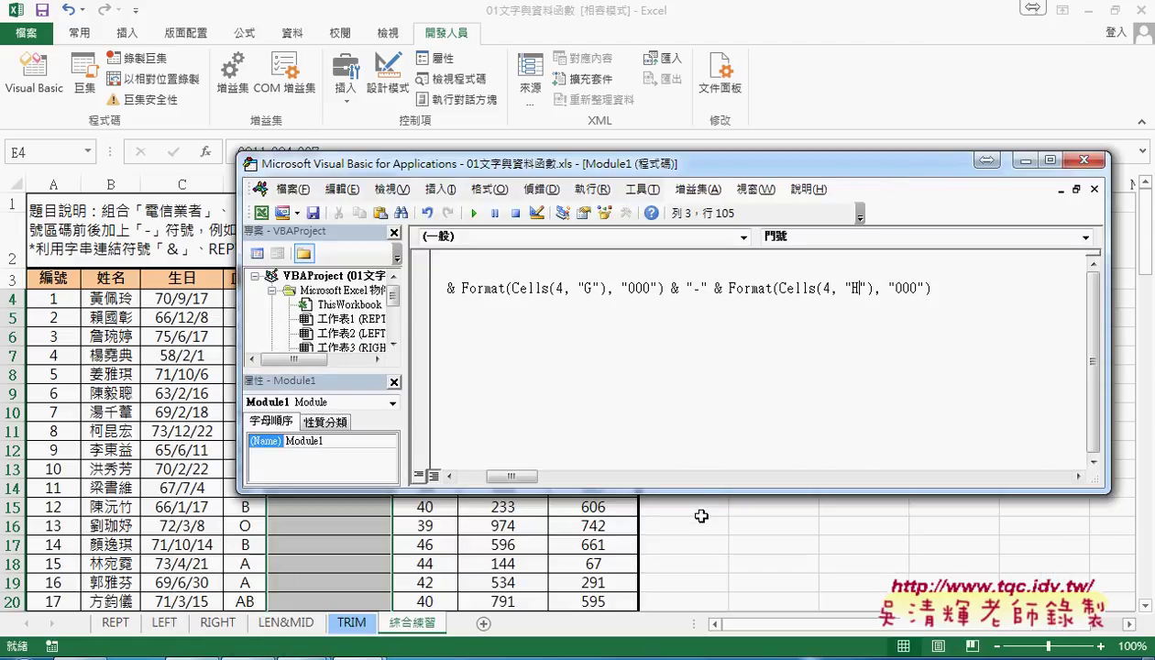
drag(693, 493, 692, 584)
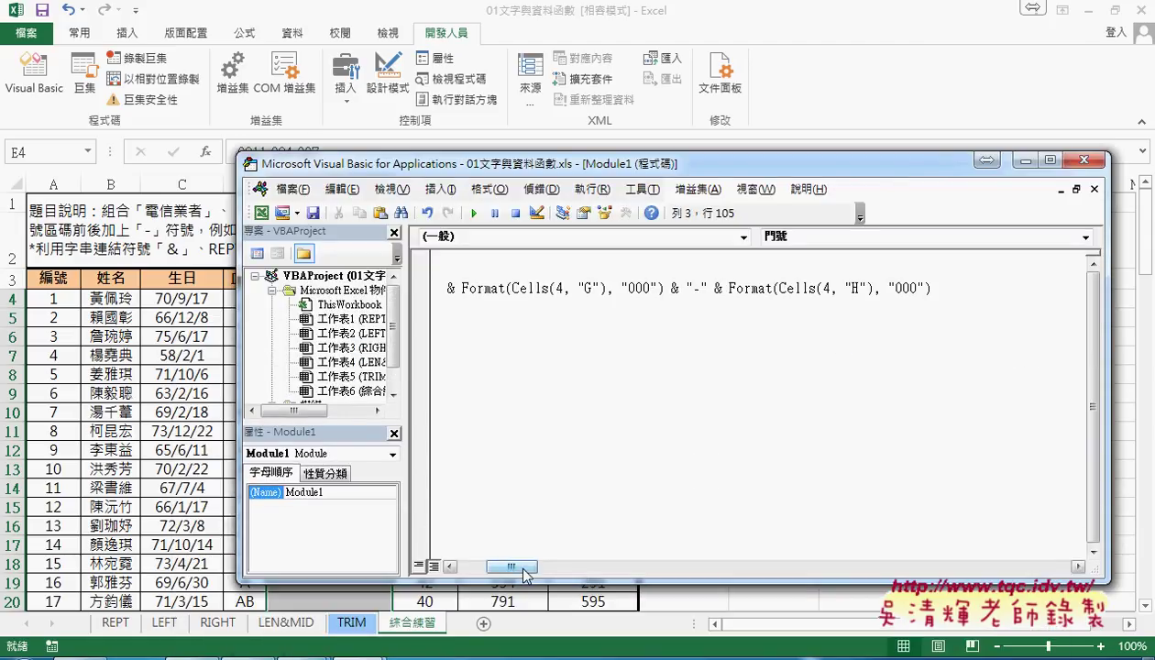
drag(526, 575, 495, 575)
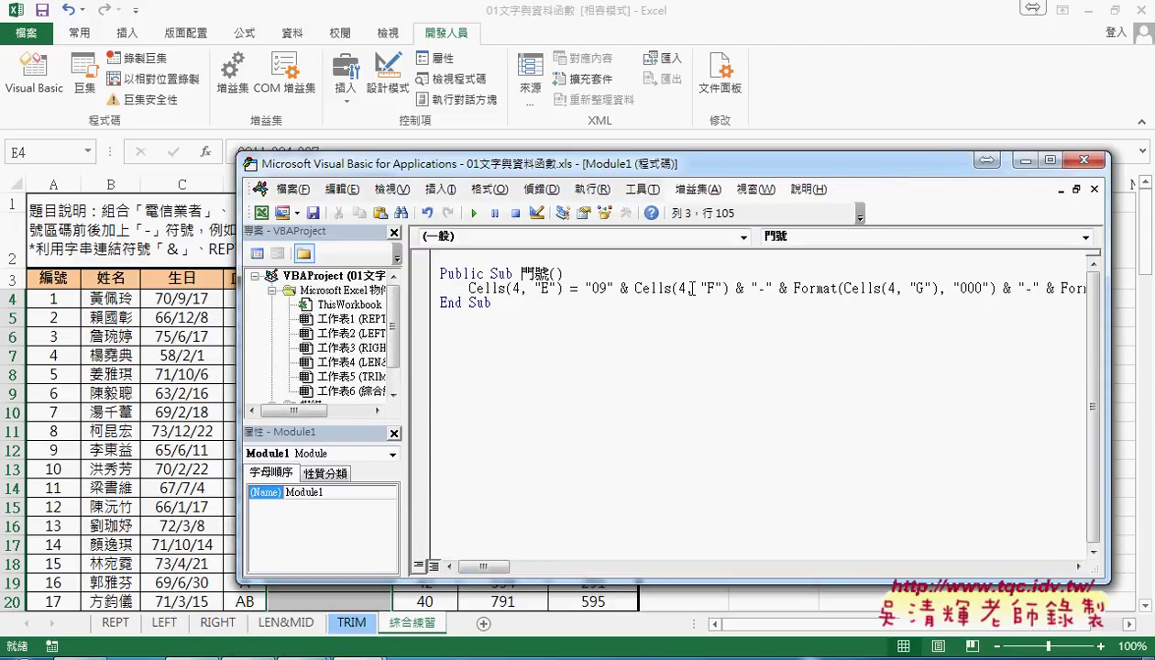
Insert a 'for i=4 to 103' line and a 'next' line after the Cells formula line.
double_click(682, 289)
click(705, 290)
key(End)
key(Return)
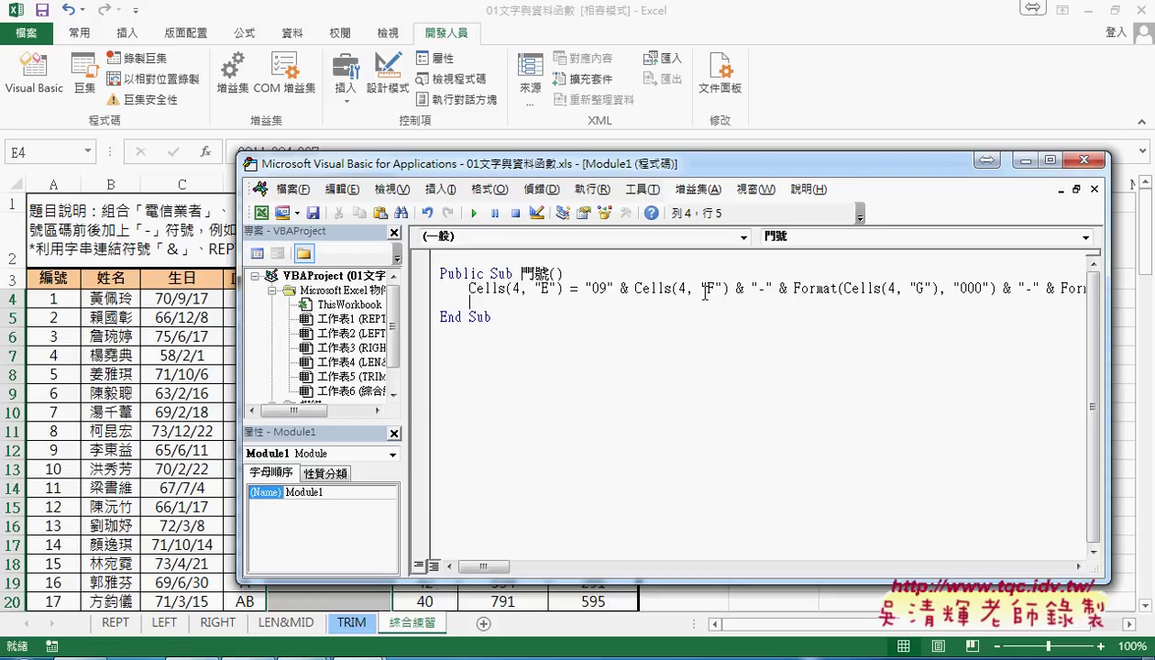
text(for )
text(i)
text(=4 )
text(to )
text(103)
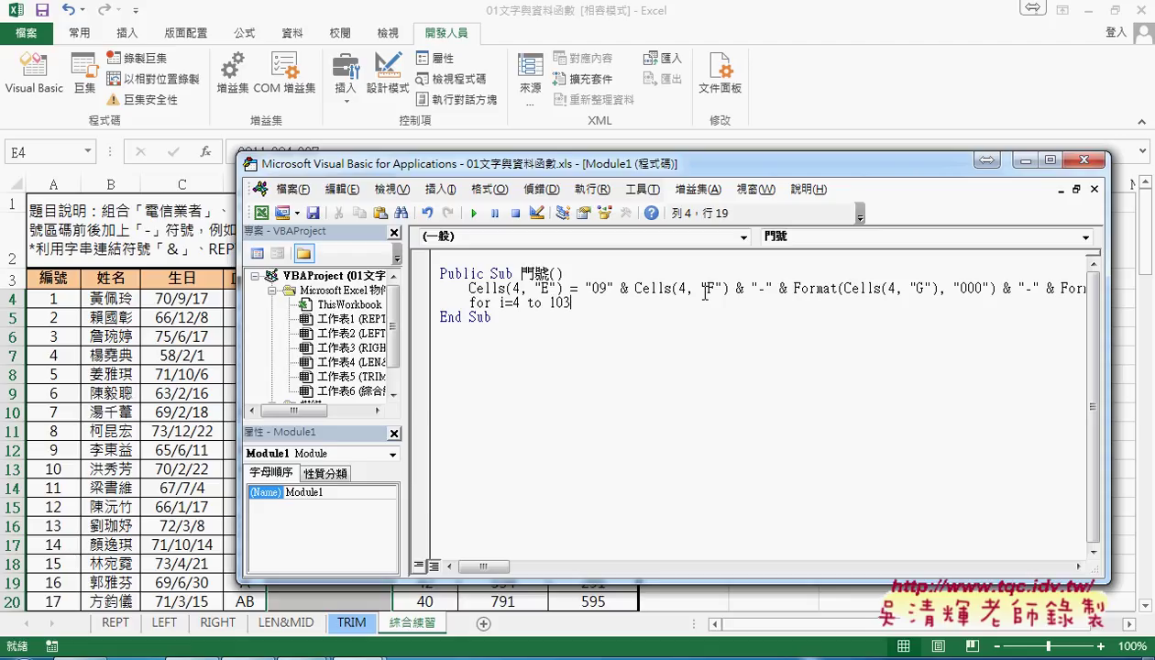
key(Return)
key(Return)
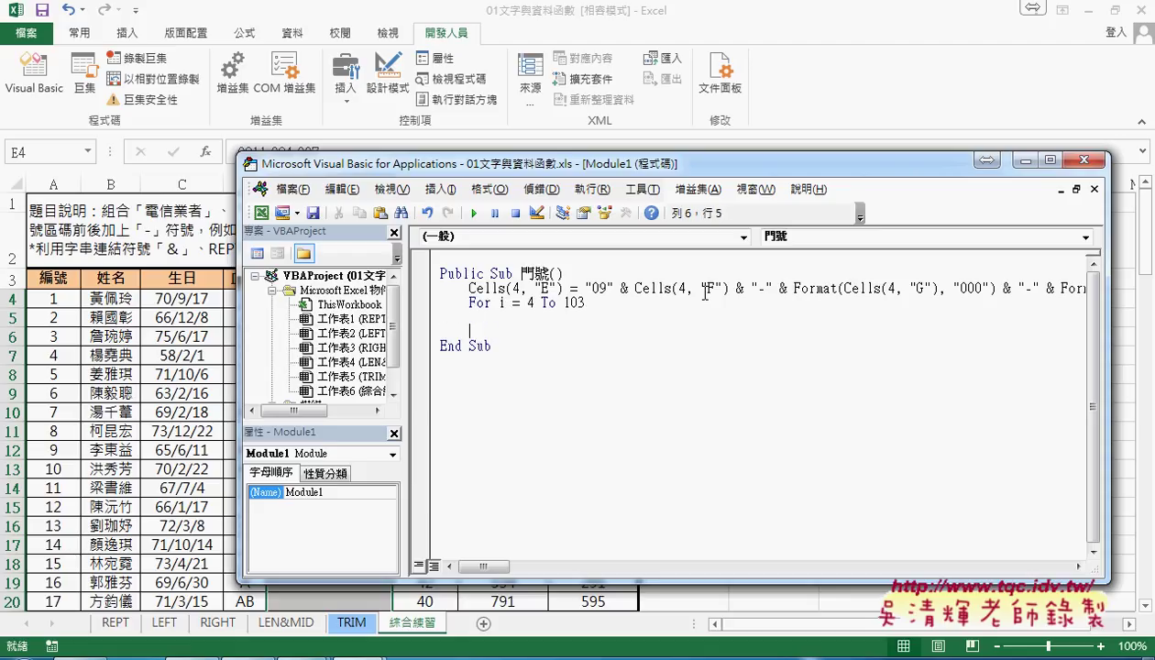
text(next)
Check the loop's Next and start value 4, then select the whole Cells formula line.
key(Up)
click(483, 303)
drag(500, 331, 470, 332)
click(496, 303)
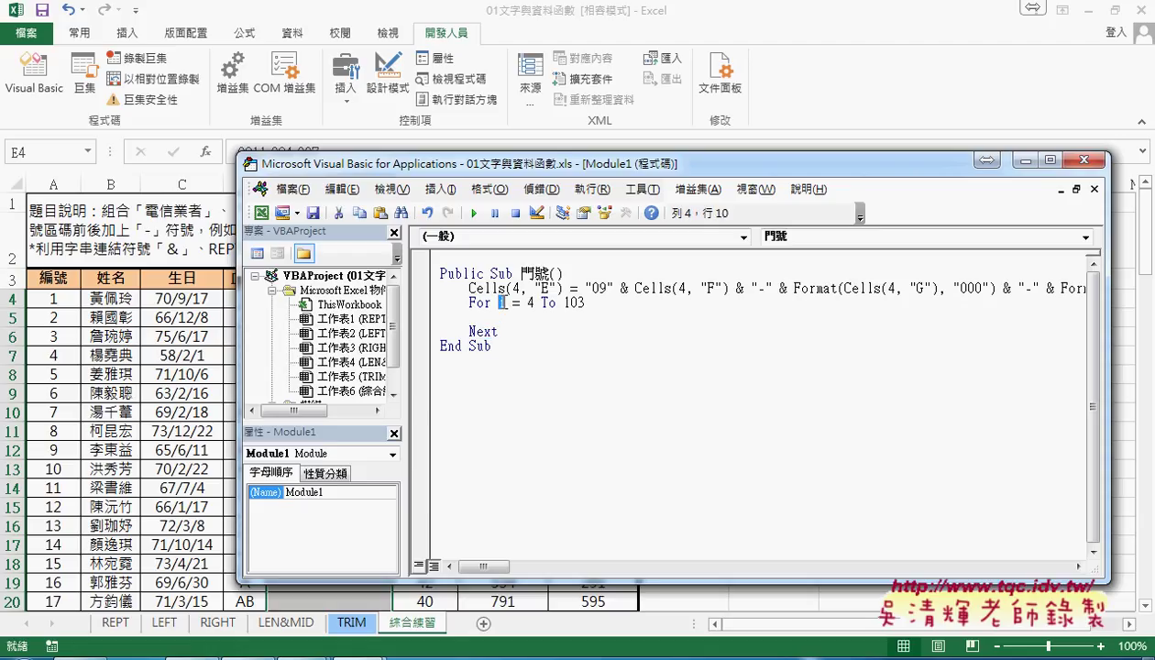
double_click(530, 302)
click(498, 331)
click(427, 292)
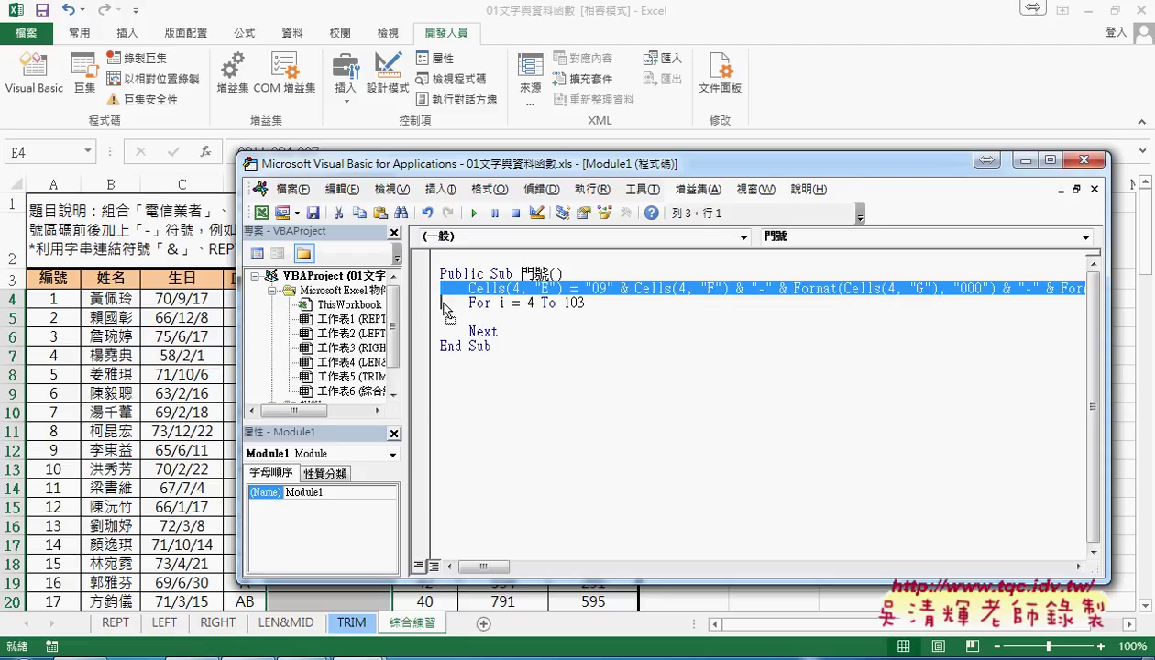
Move the Cells formula line below the For line and indent both lines.
drag(450, 296, 437, 317)
click(595, 275)
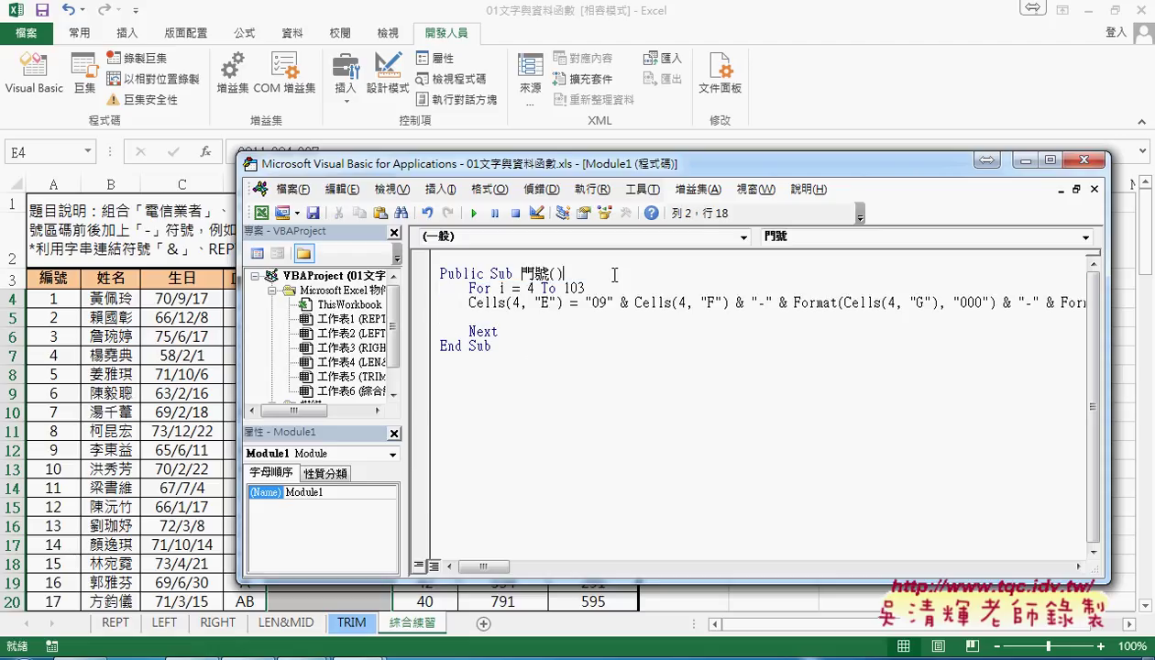
key(Delete)
key(Return)
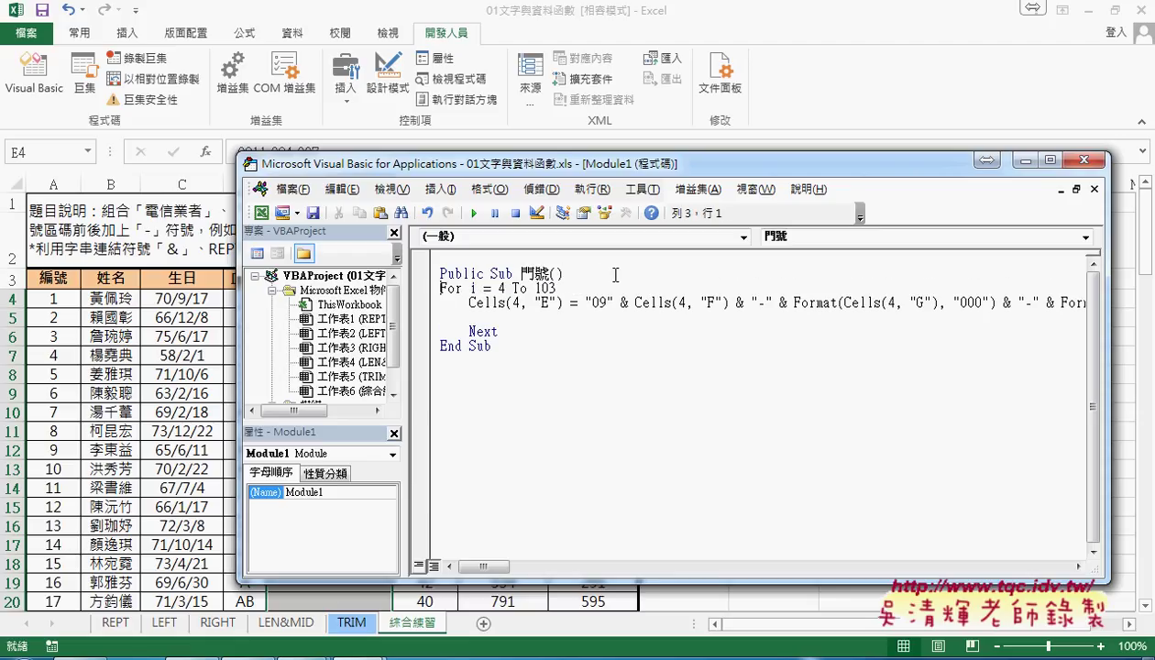
key(Tab)
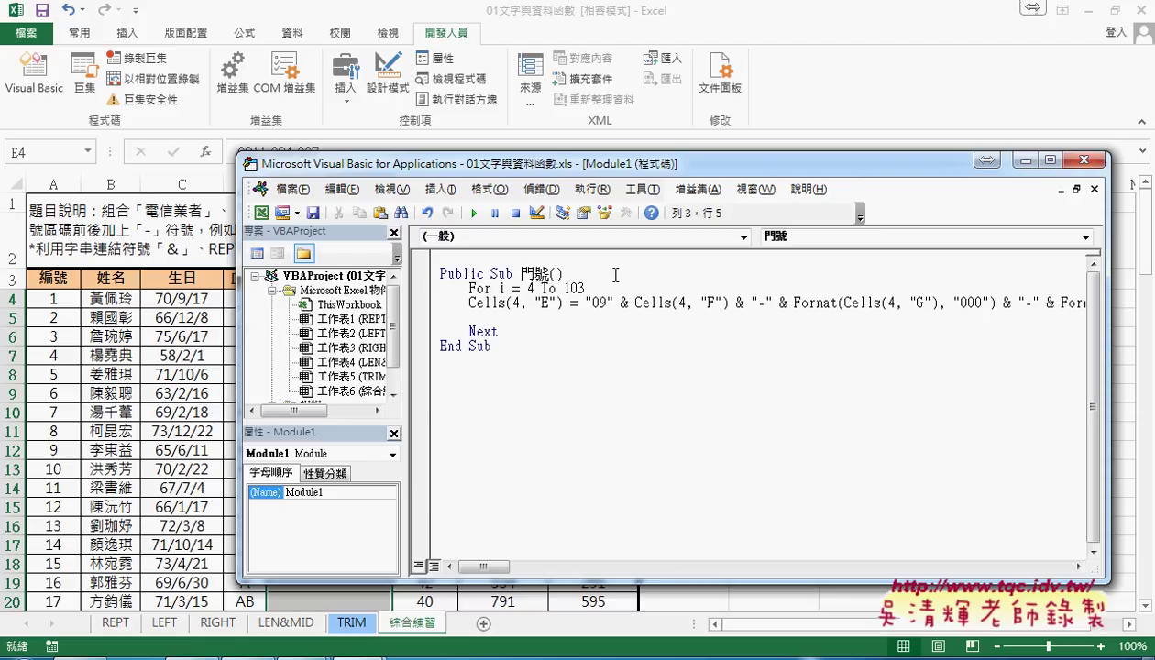
key(End)
key(Down)
key(Home)
key(Tab)
key(End)
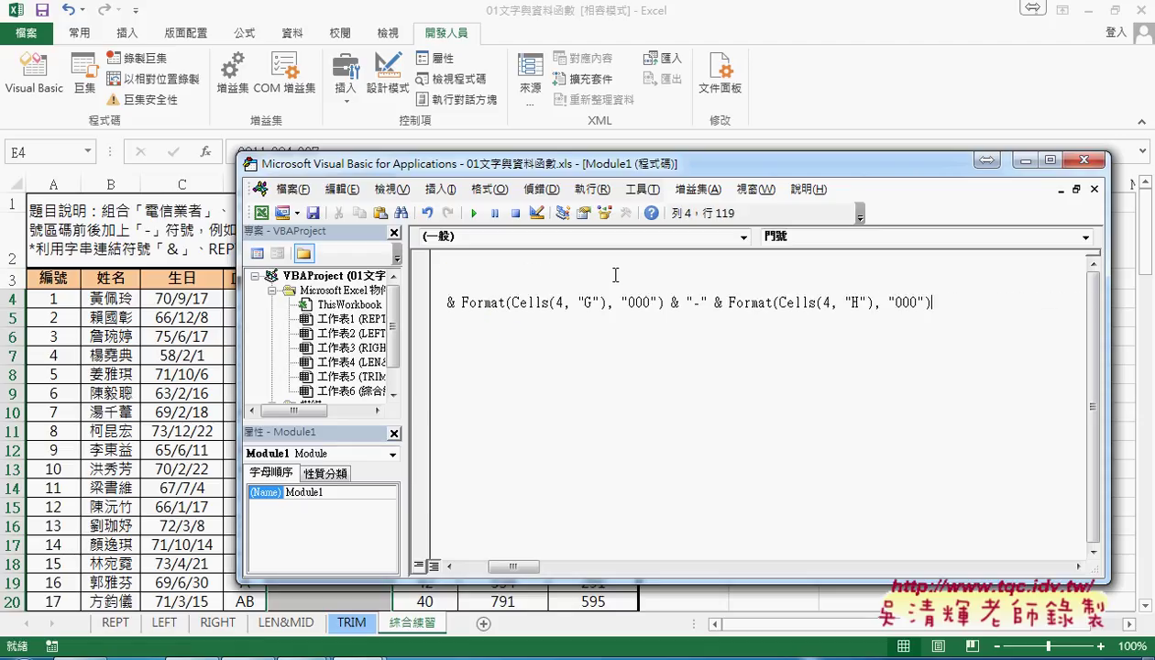
key(Home)
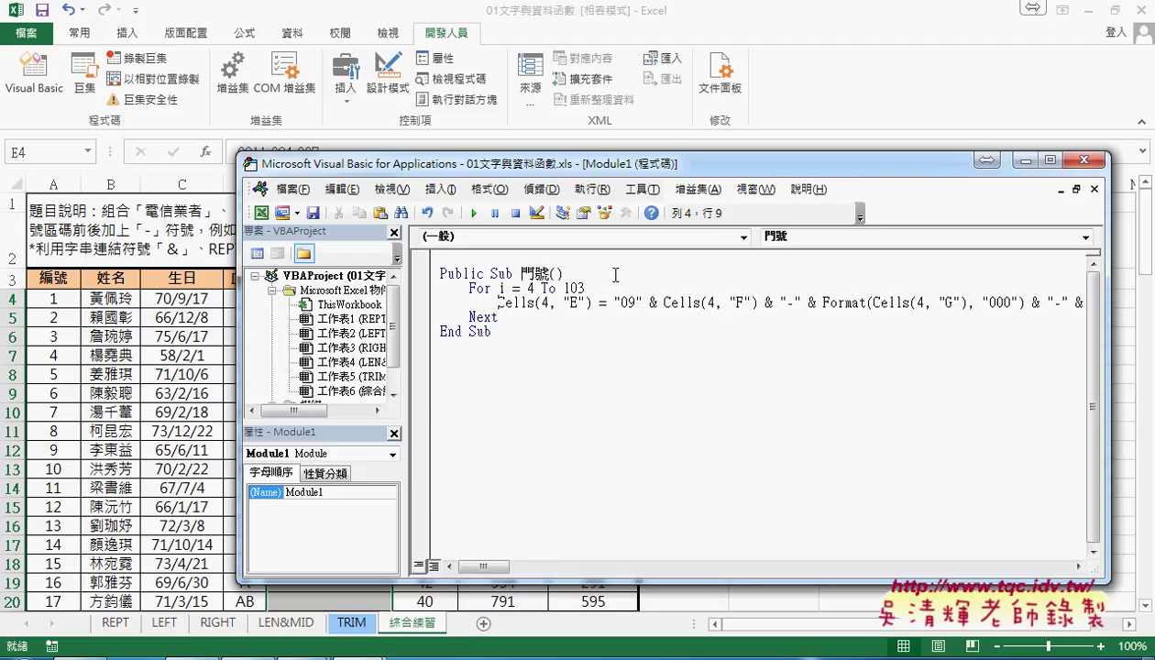
Replace row 4 with i in the E, F, G and H Cells references.
double_click(545, 303)
text(i)
double_click(501, 288)
double_click(712, 303)
text(i)
double_click(918, 303)
text(i)
drag(318, 315, 316, 315)
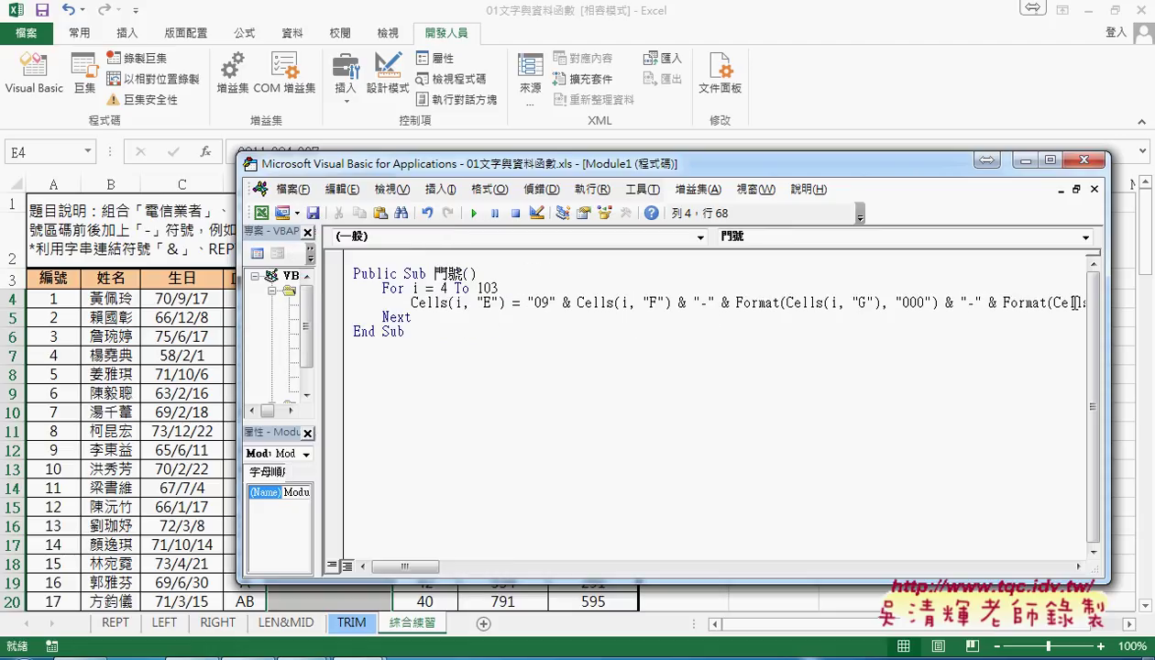
mouse_move(1103, 306)
mouse_down()
mouse_move(1146, 306)
mouse_move(1099, 302)
mouse_up()
click(1105, 301)
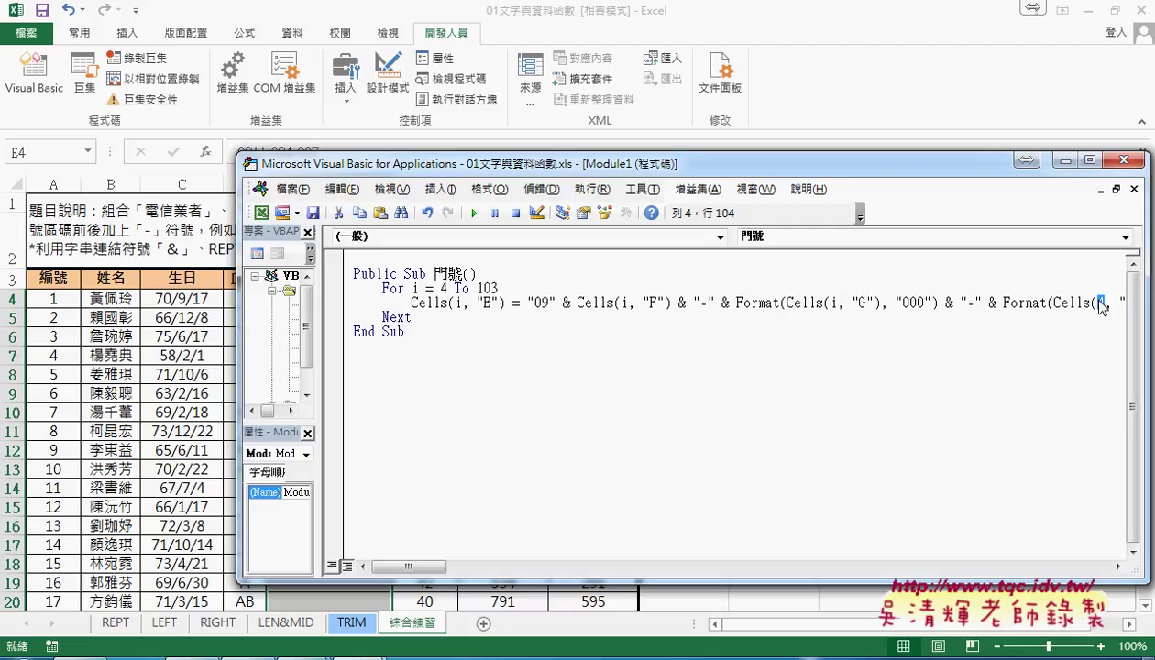
text(i)
drag(617, 165, 883, 164)
click(697, 302)
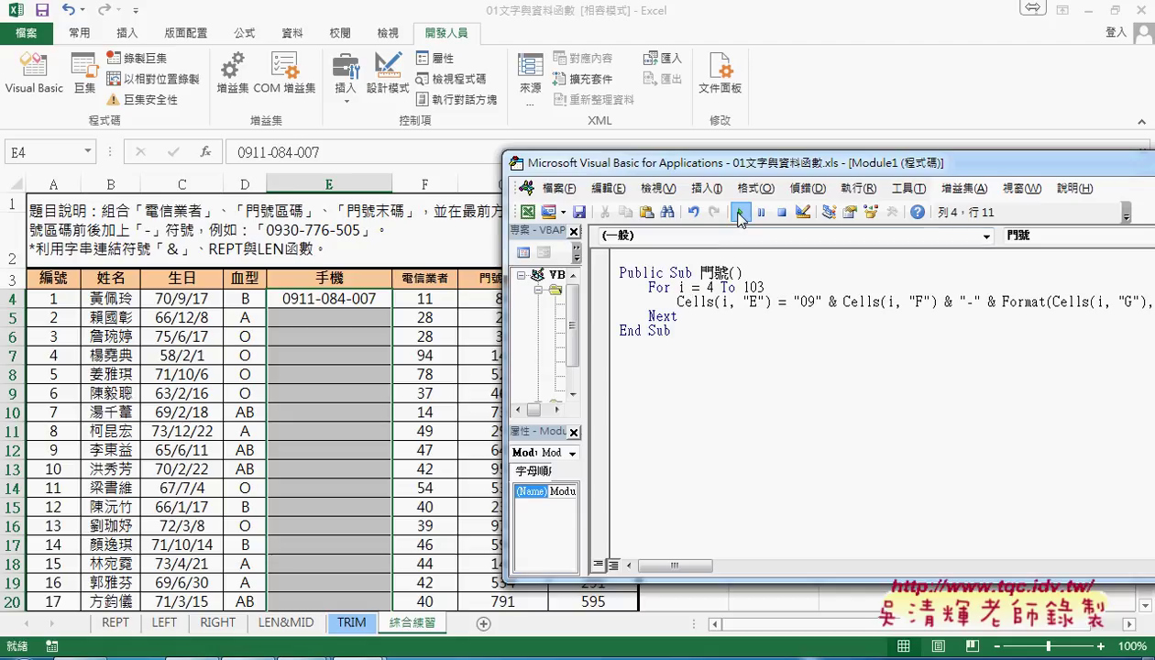
Run the looped 門號 macro to fill rows 4 to 103 of the 手機 column with phone numbers.
click(739, 213)
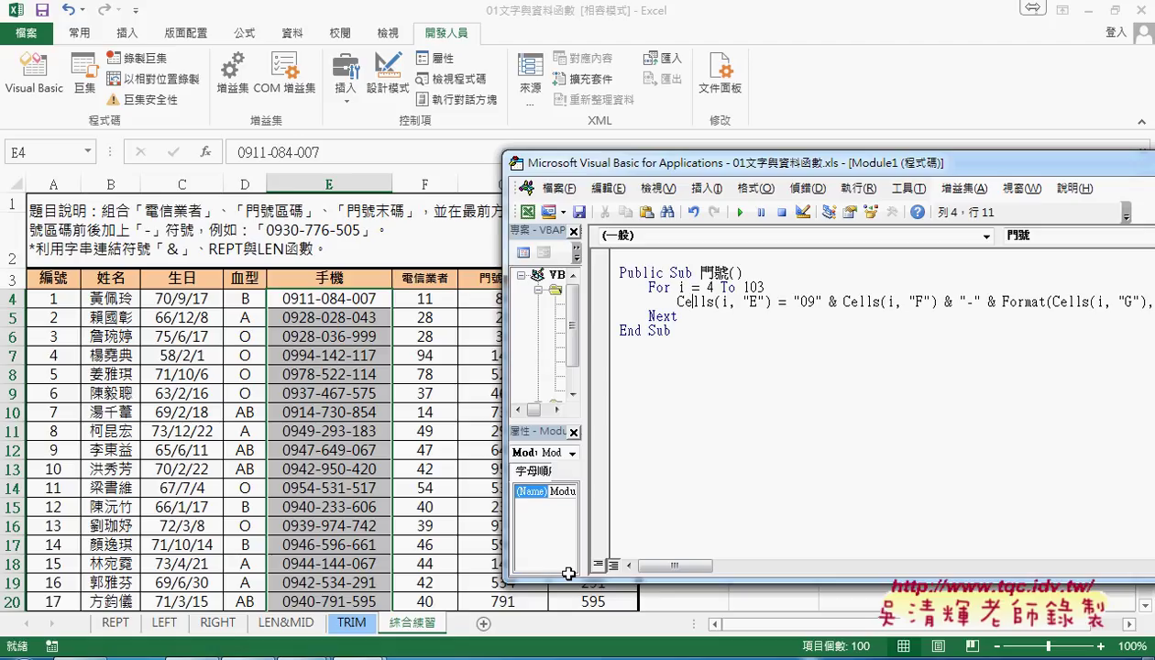
drag(677, 302, 716, 304)
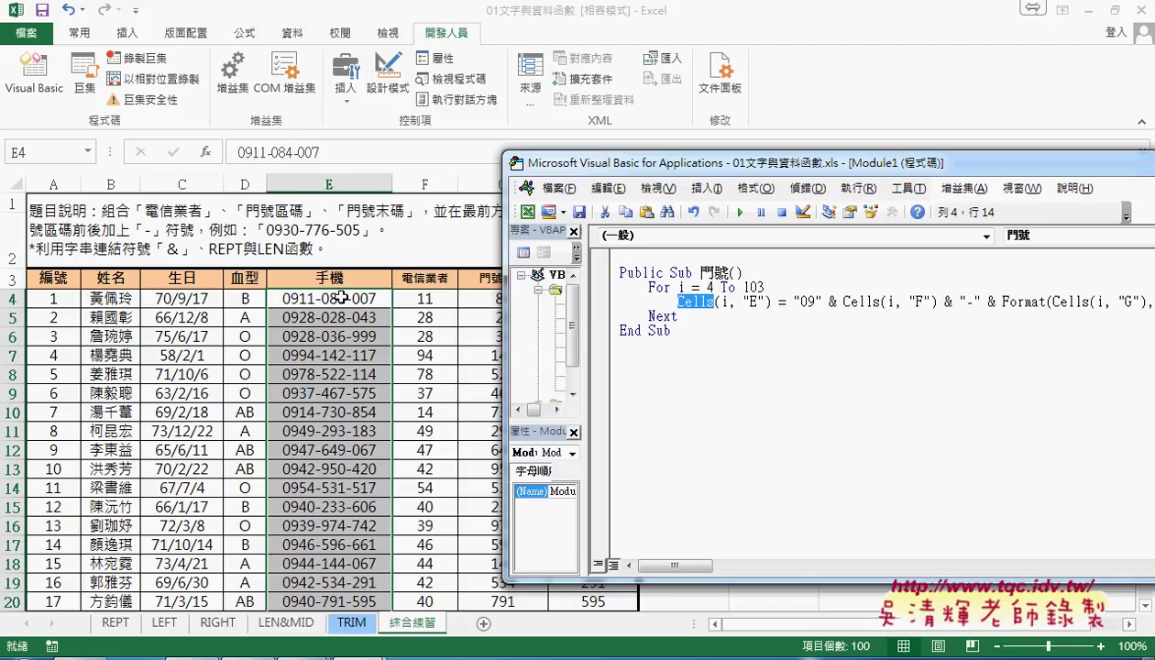
drag(634, 168, 532, 166)
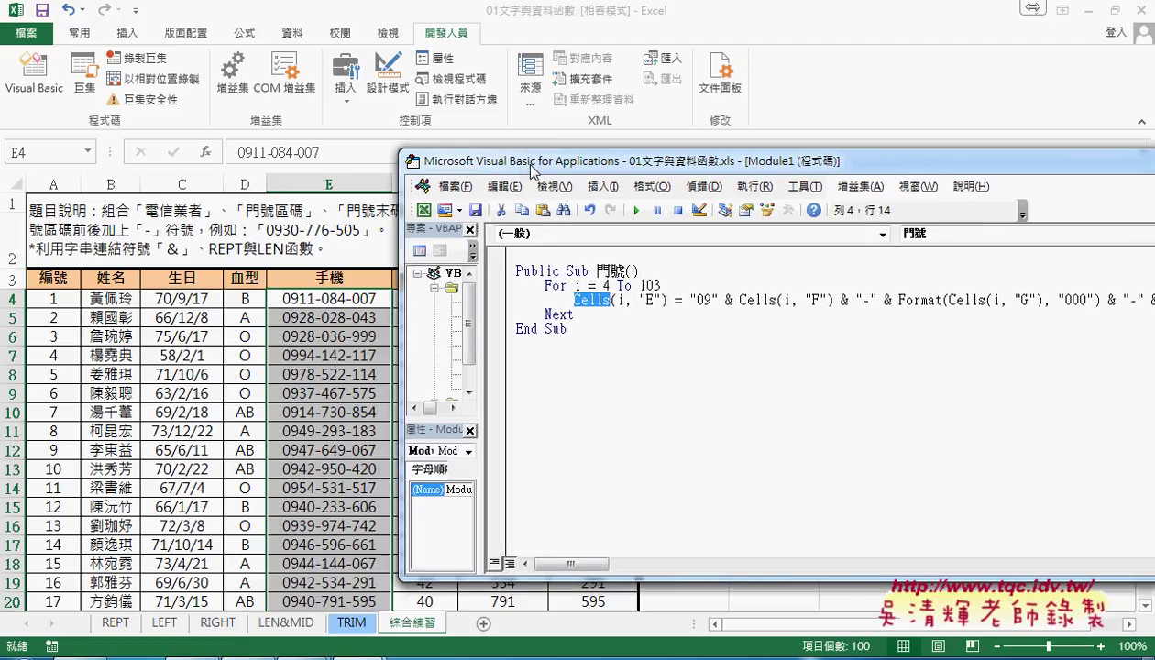
Duplicate the 門號 macro below itself and rename the copy 清除.
drag(570, 332, 506, 266)
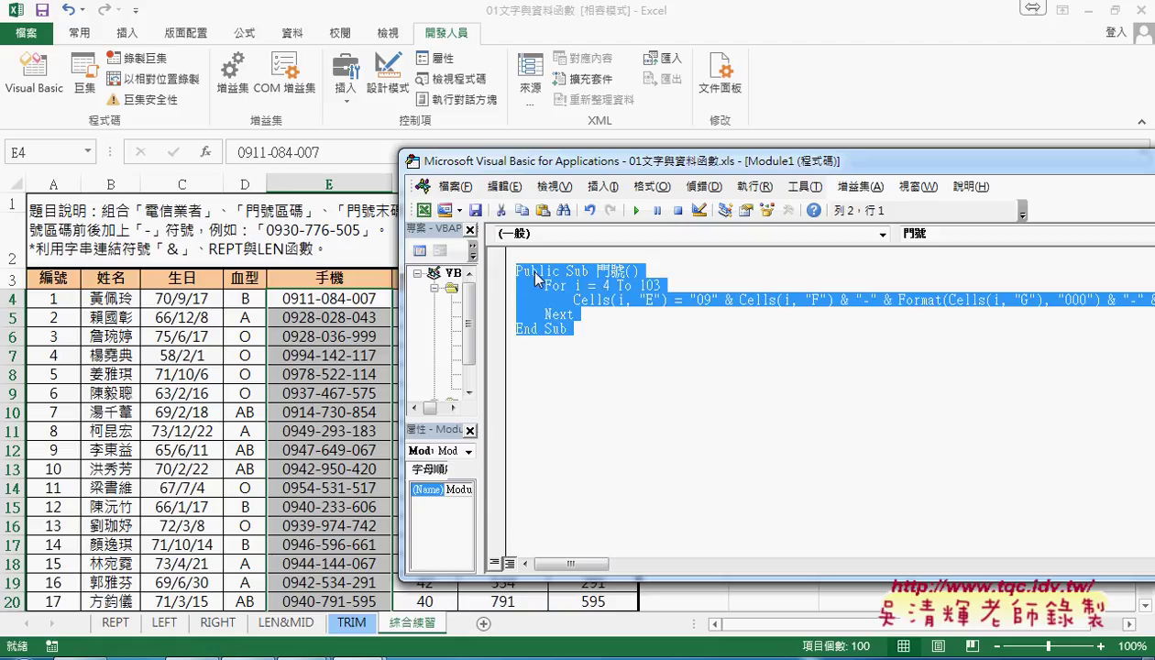
click(551, 366)
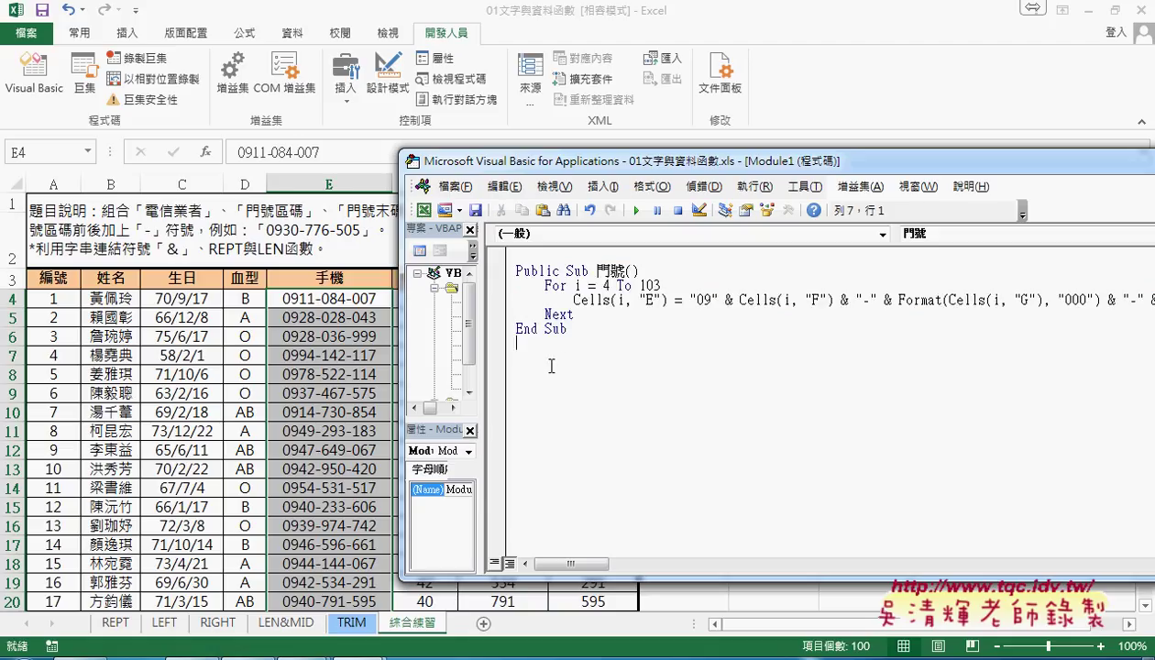
key(ctrl+v)
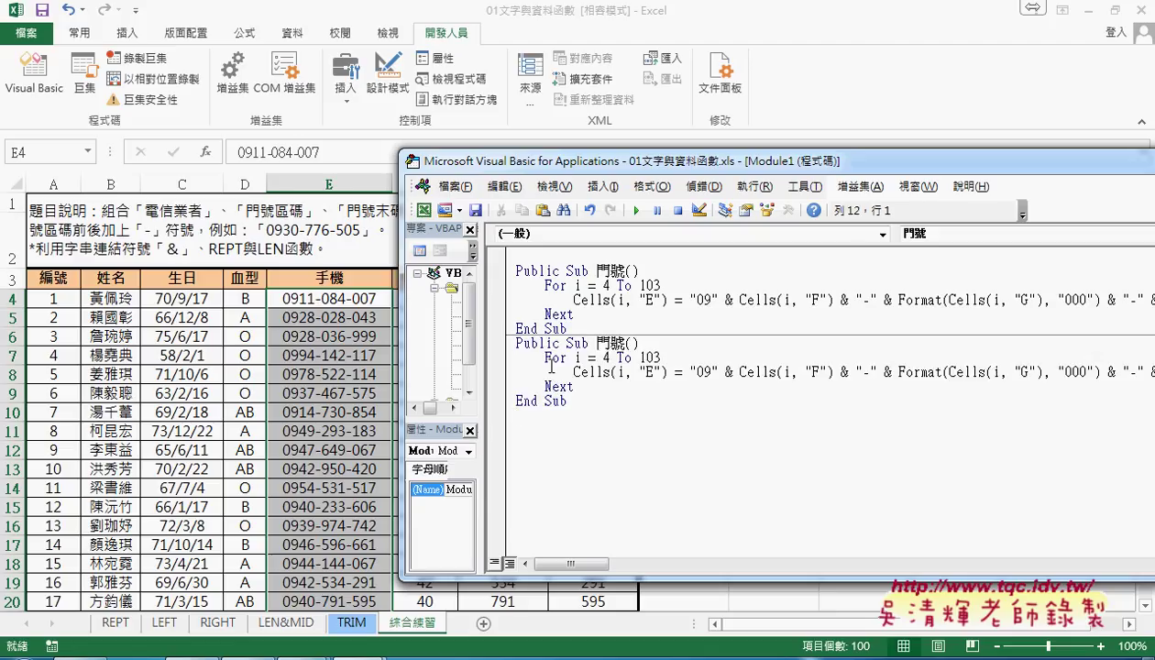
drag(597, 343, 626, 343)
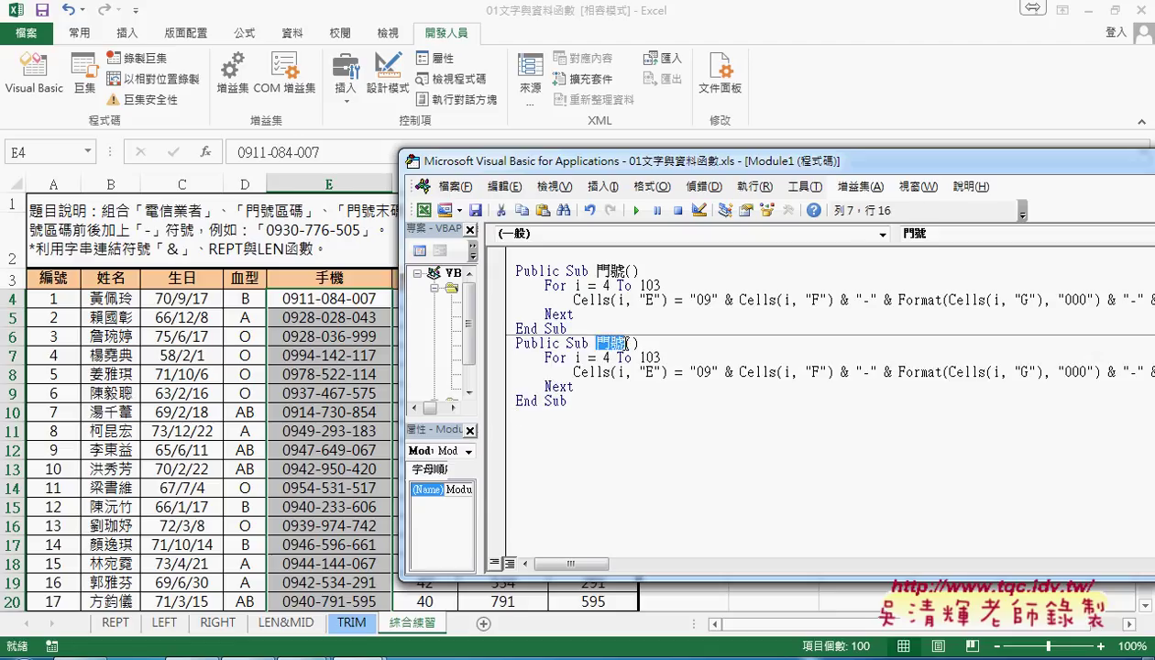
text(清除)
Change the copy's assignment to Cells(i, "E") = "" and run it to empty the 手機 column.
key(Down)
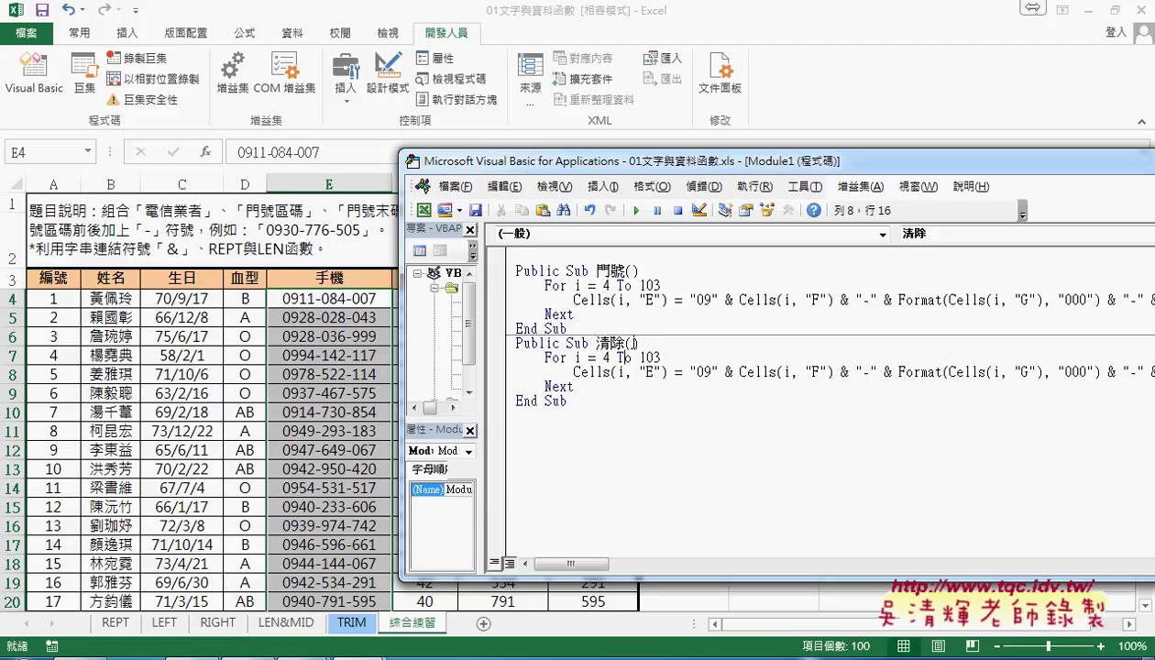
key(Down)
key(Right)
key(Right)
key(Right)
key(Right)
key(Right)
key(Right)
key(Right)
key(Right)
key(shift+End)
key(Delete)
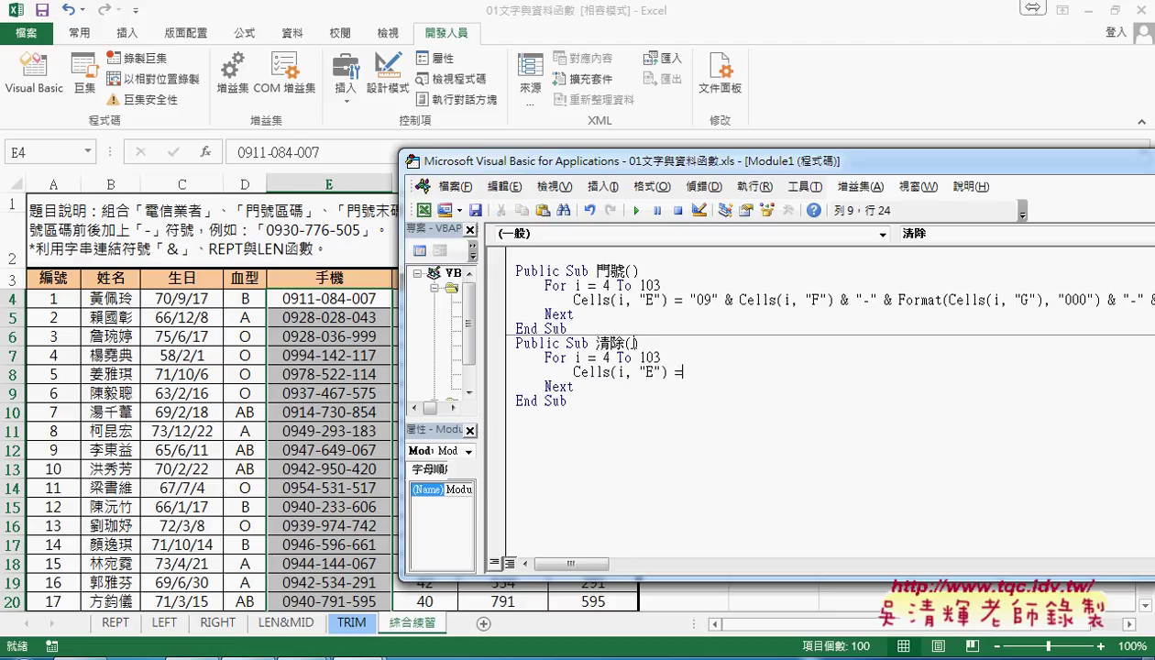
text("")
key(shift+Left)
key(shift+Left)
click(698, 397)
drag(708, 370, 691, 370)
click(636, 211)
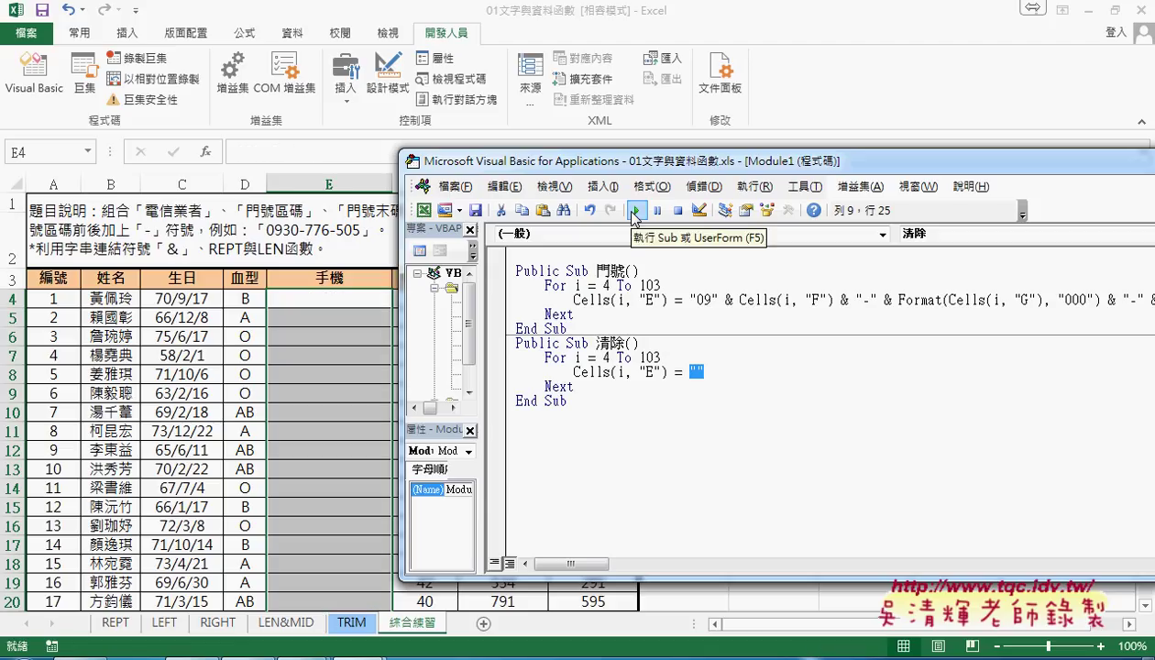
click(623, 299)
click(635, 211)
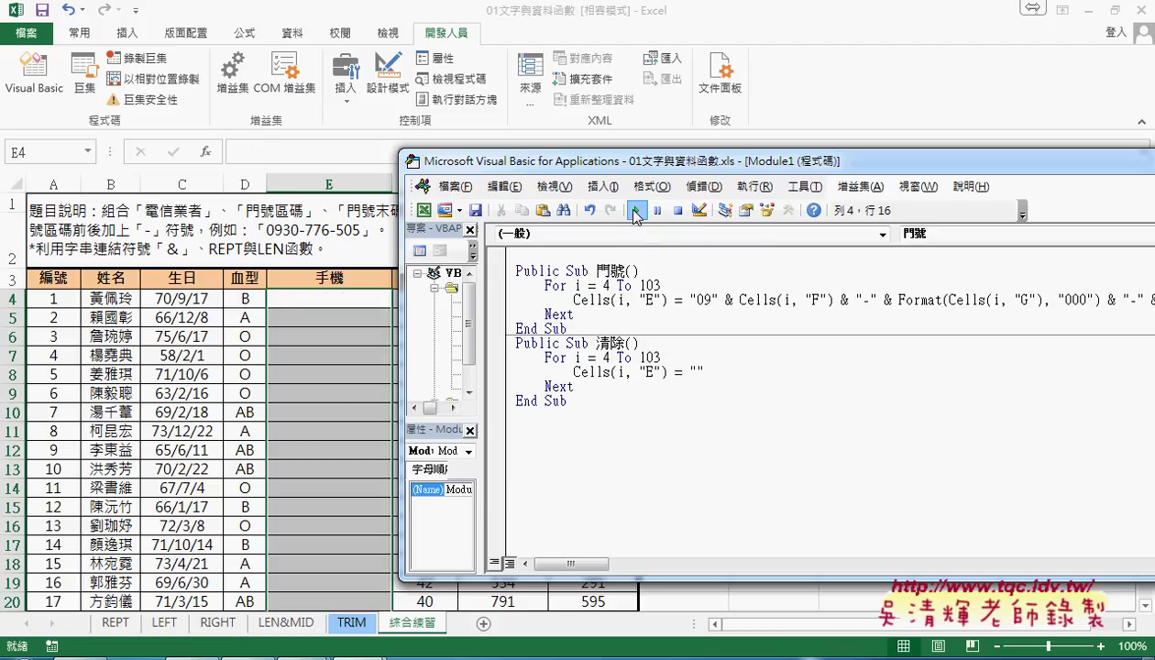
click(633, 211)
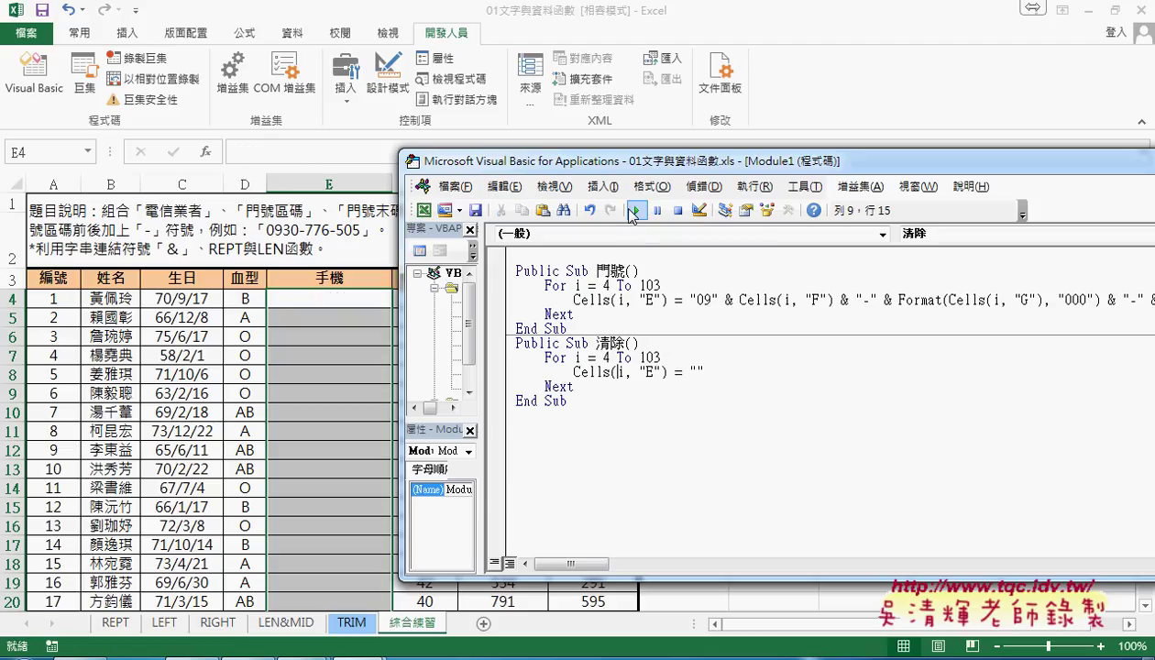
drag(649, 167, 775, 165)
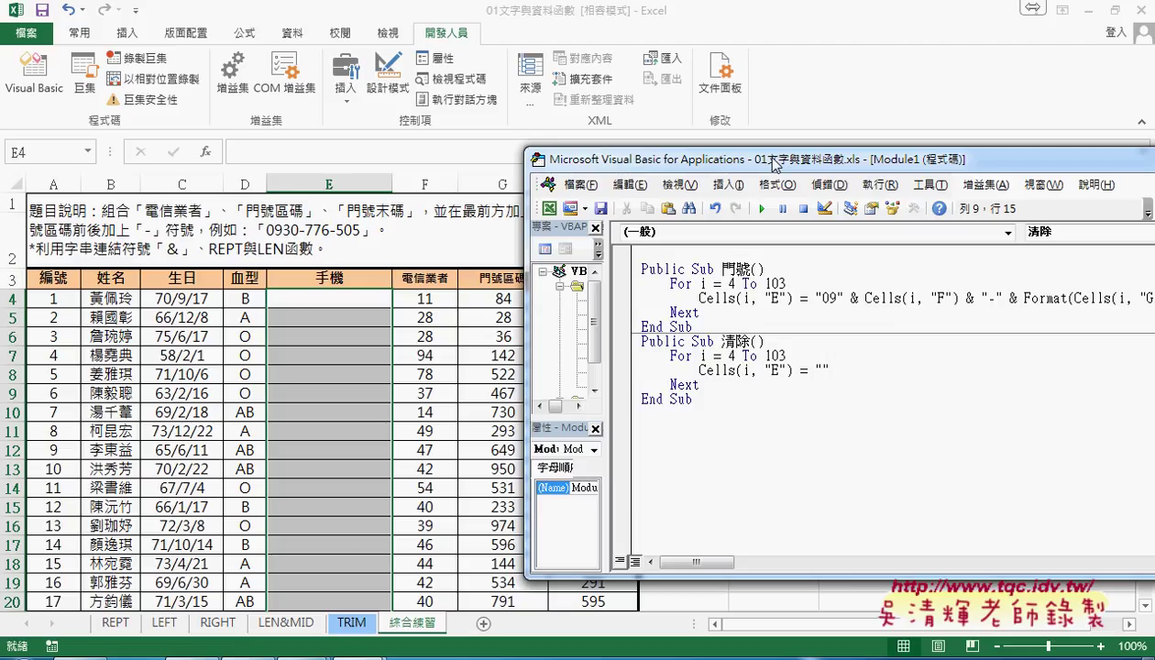
click(677, 269)
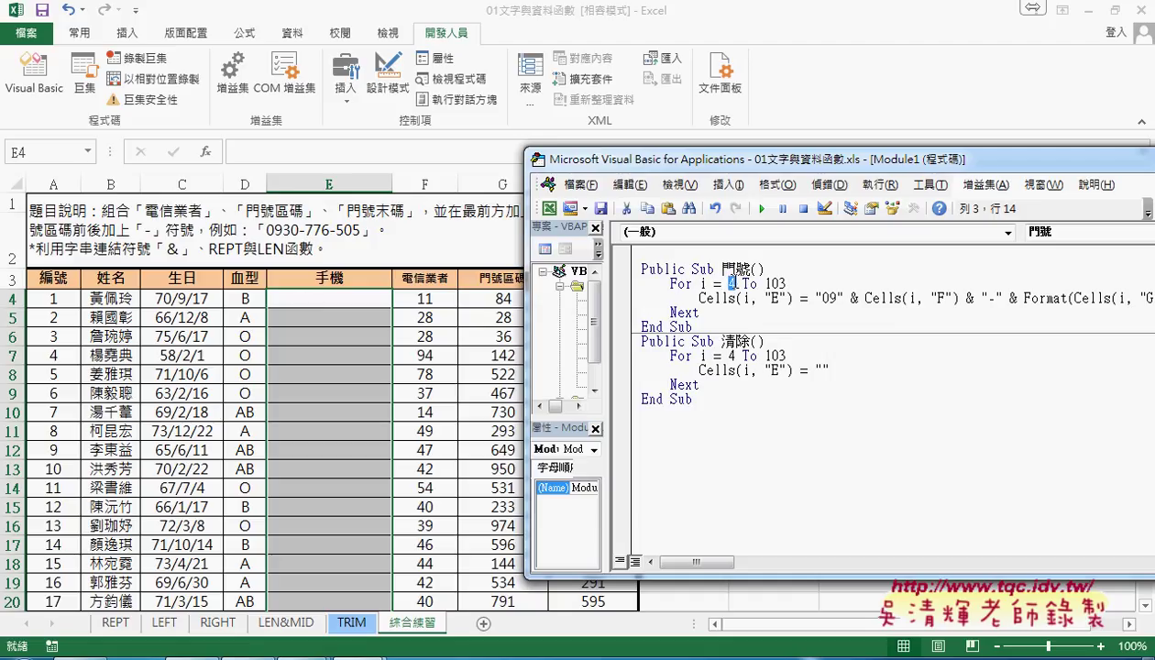
double_click(732, 284)
drag(764, 284, 786, 284)
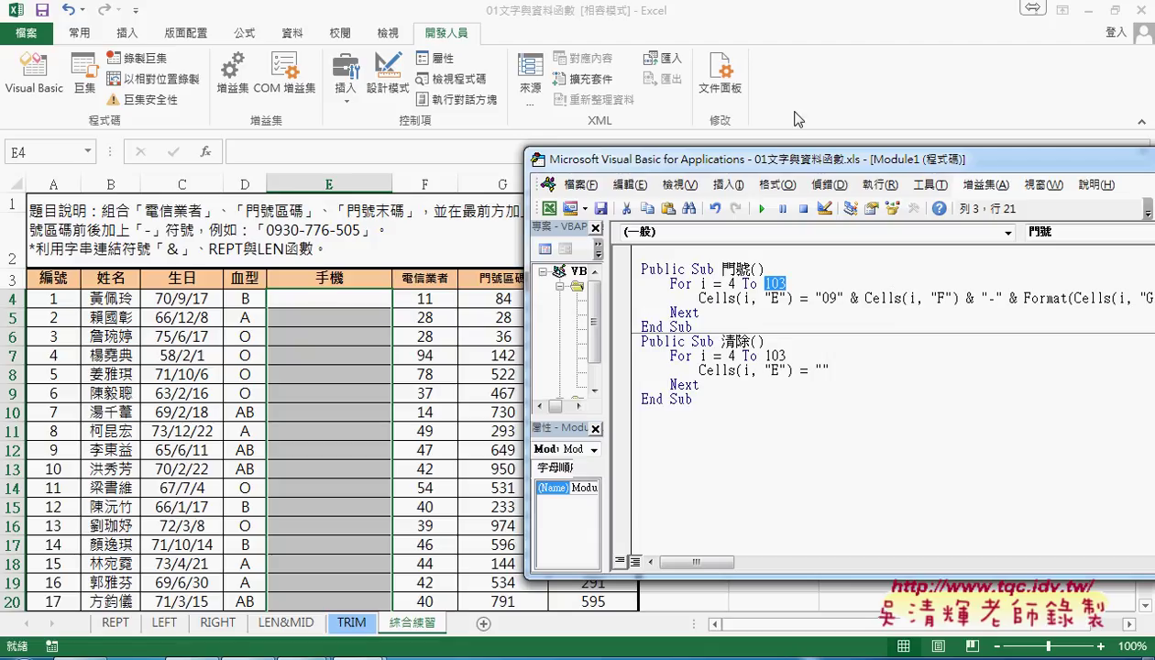
mouse_move(781, 158)
mouse_down()
mouse_move(863, 343)
mouse_move(868, 380)
mouse_move(581, 43)
mouse_up()
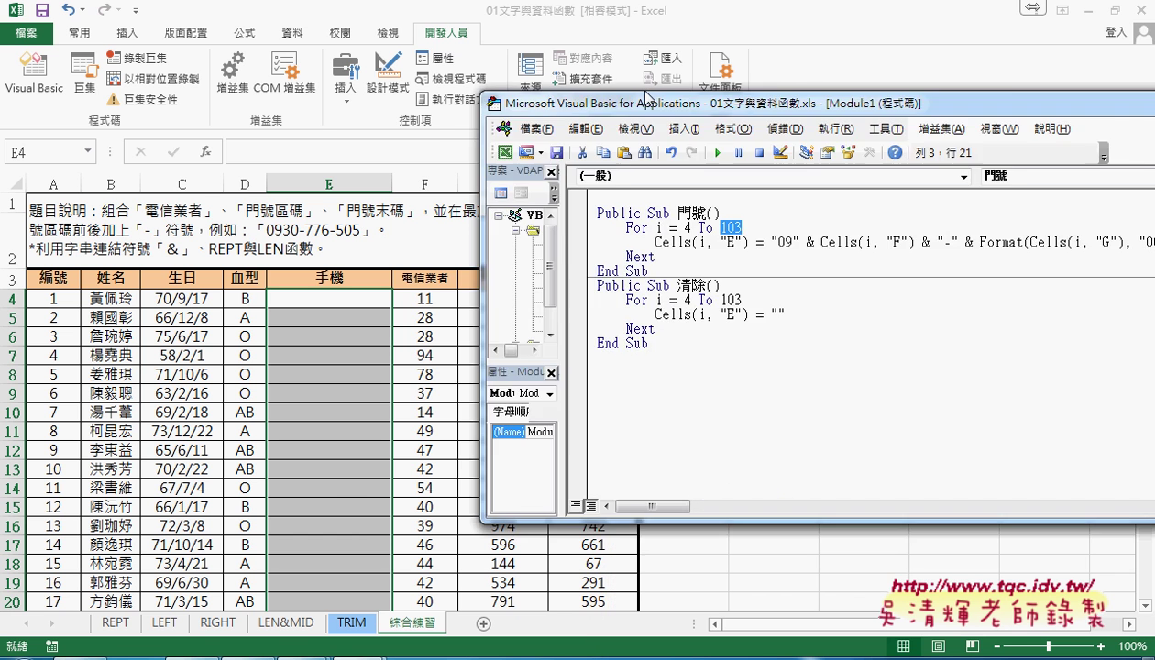
click(634, 183)
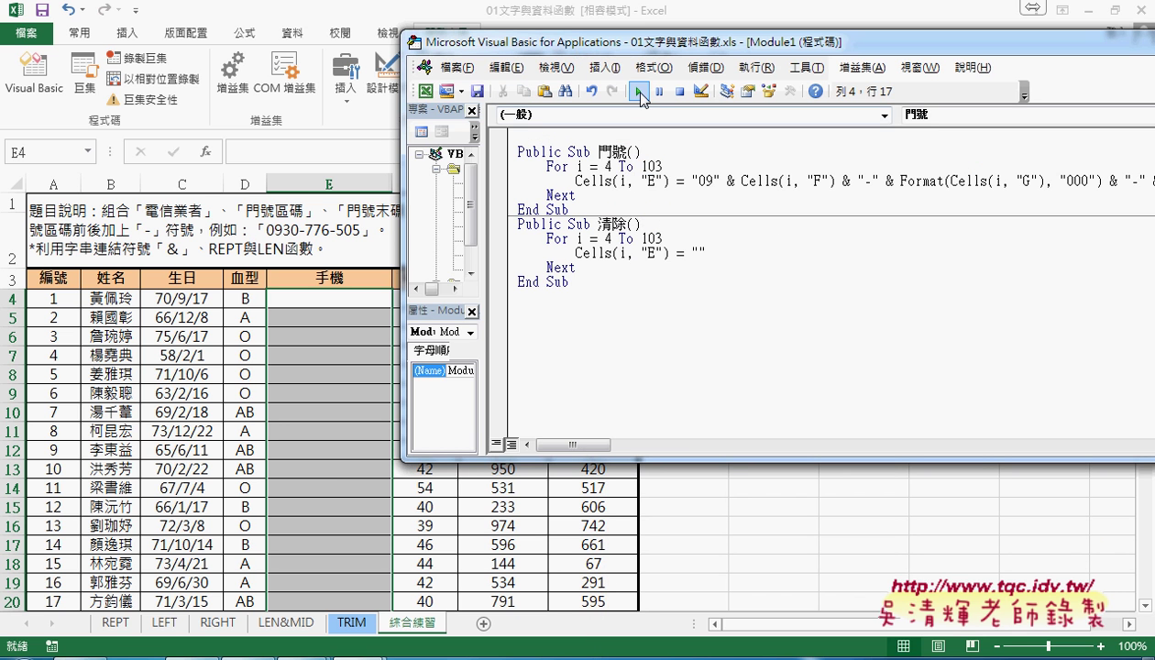
click(640, 95)
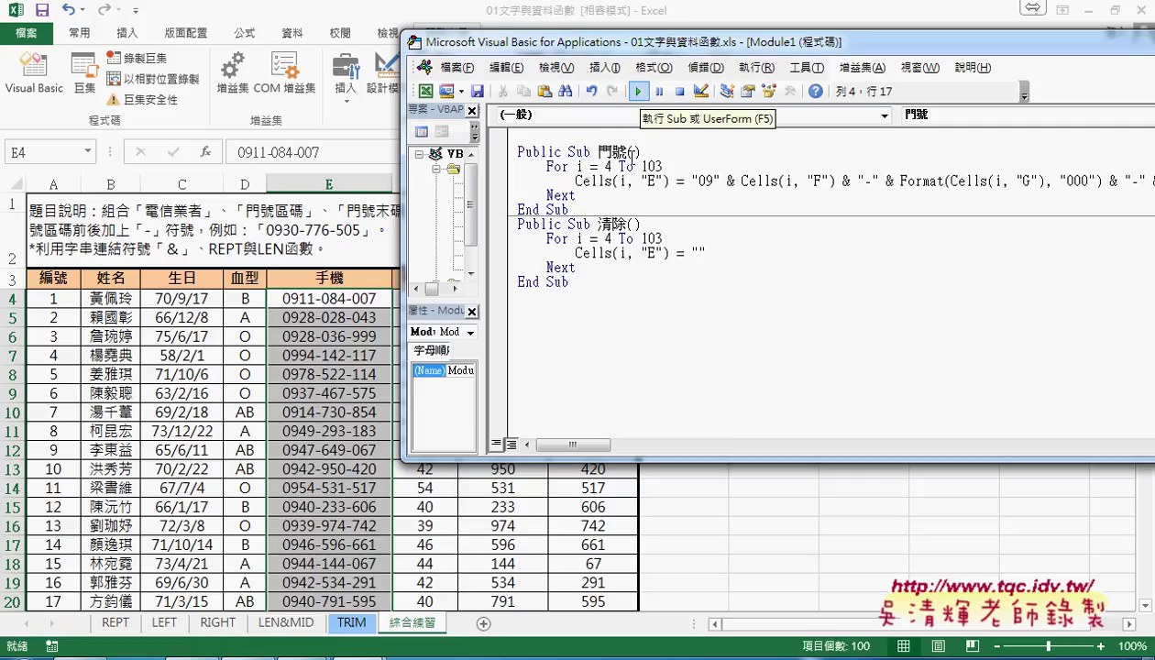
key(Down)
key(Down)
key(Down)
click(642, 96)
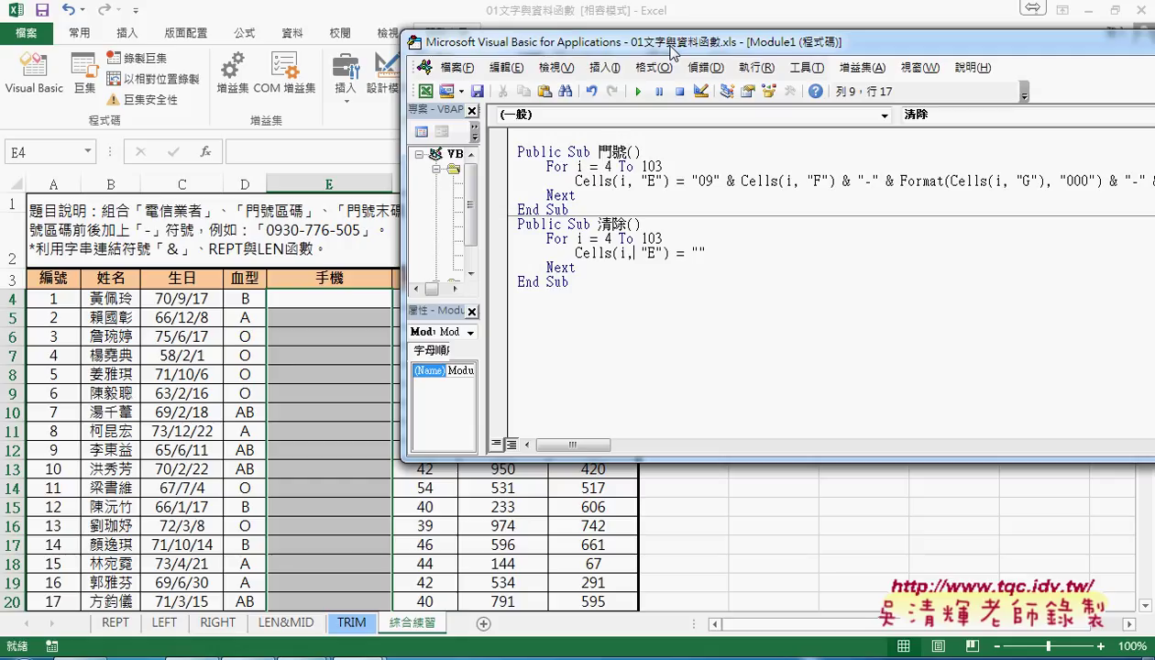
Bring the Excel workbook in front of the VBA editor to show the 綜合練習 sheet.
click(686, 23)
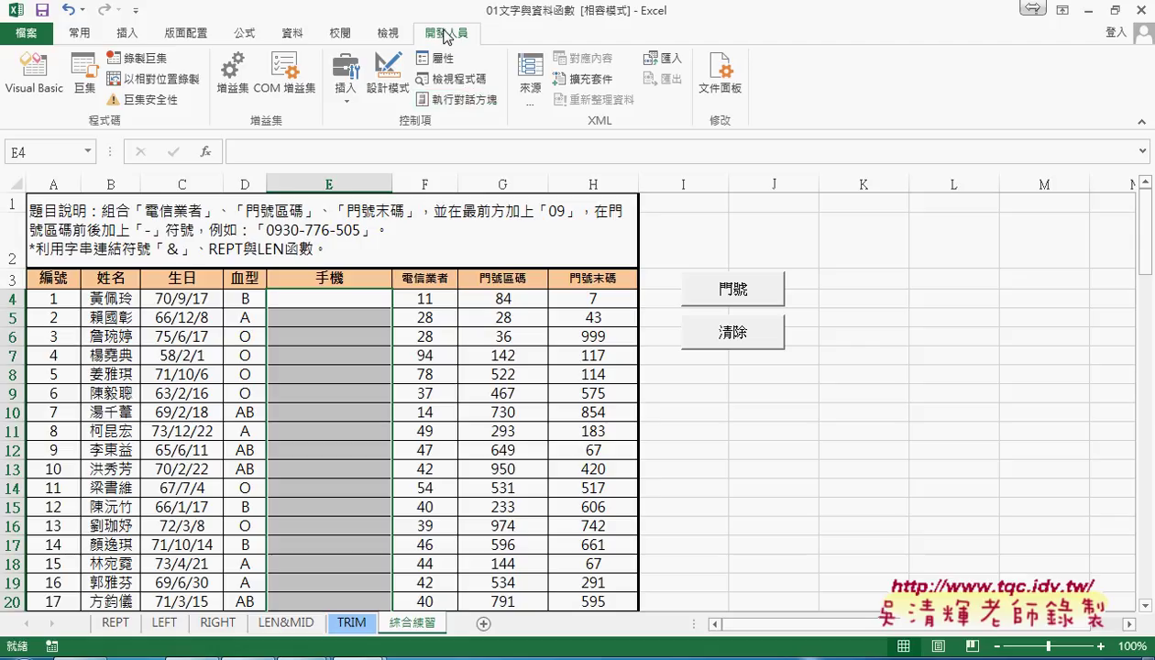
Draw a form button beneath the 清除 button and assign it the 門號 macro.
click(346, 101)
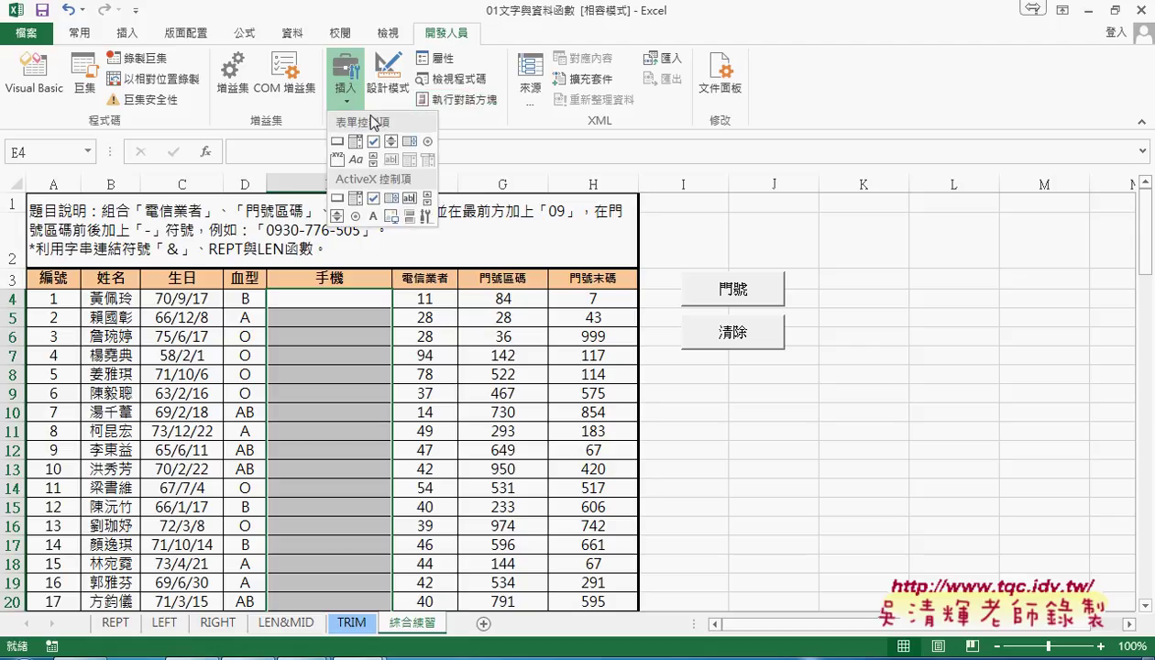
click(338, 142)
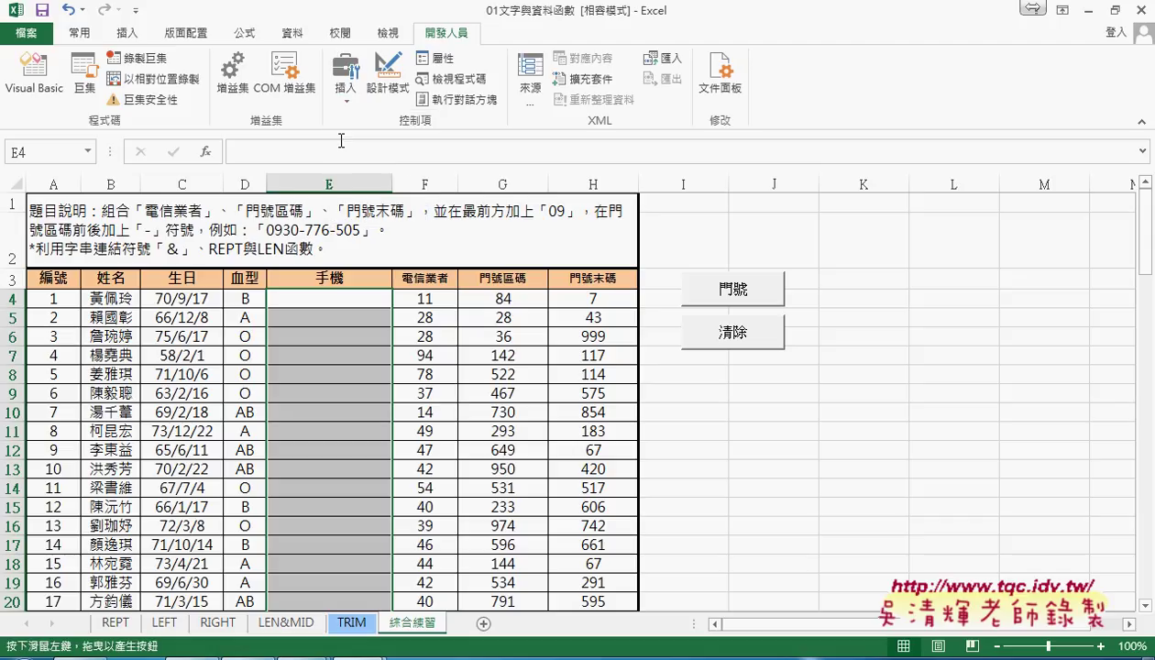
drag(683, 368, 785, 400)
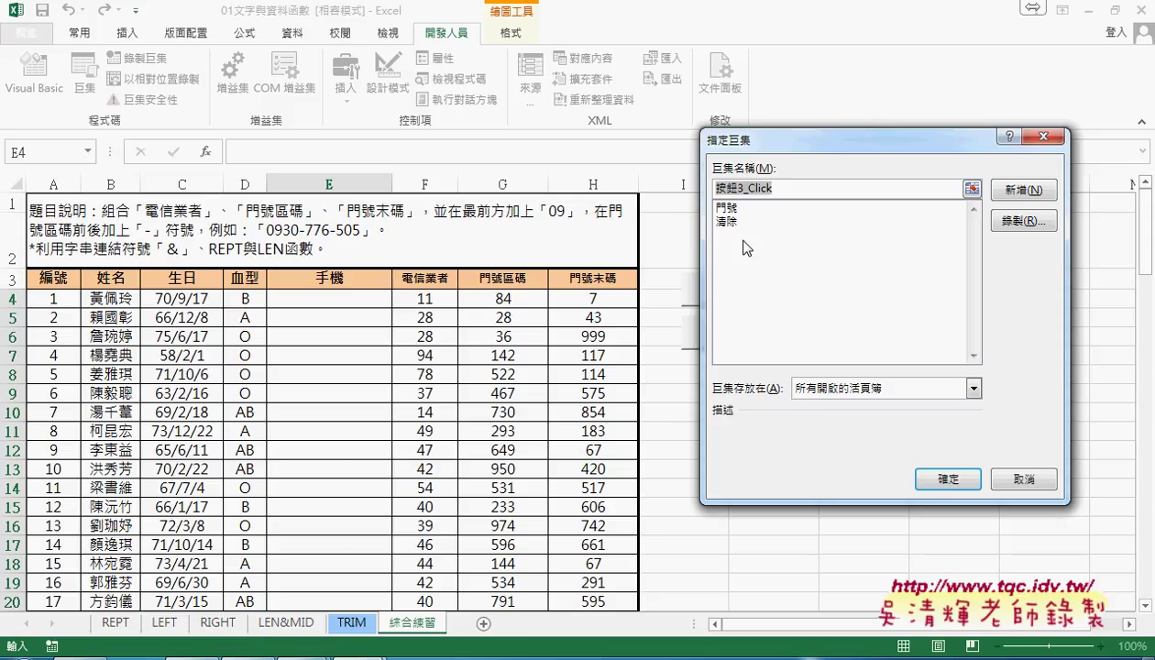
click(737, 210)
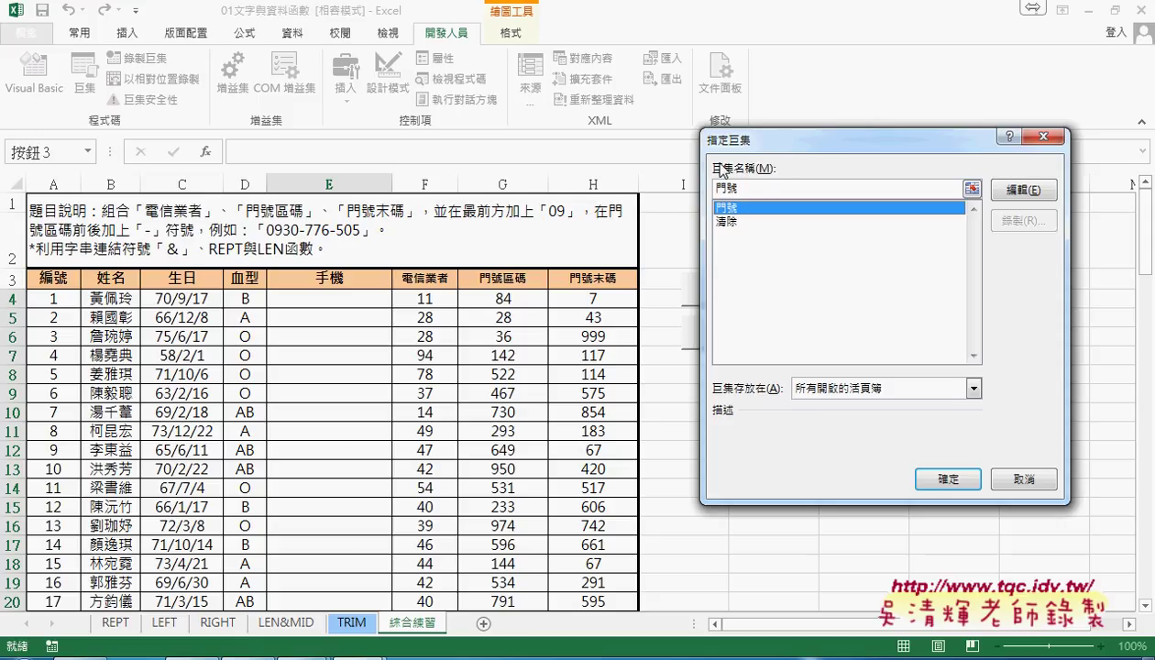
drag(744, 188, 705, 188)
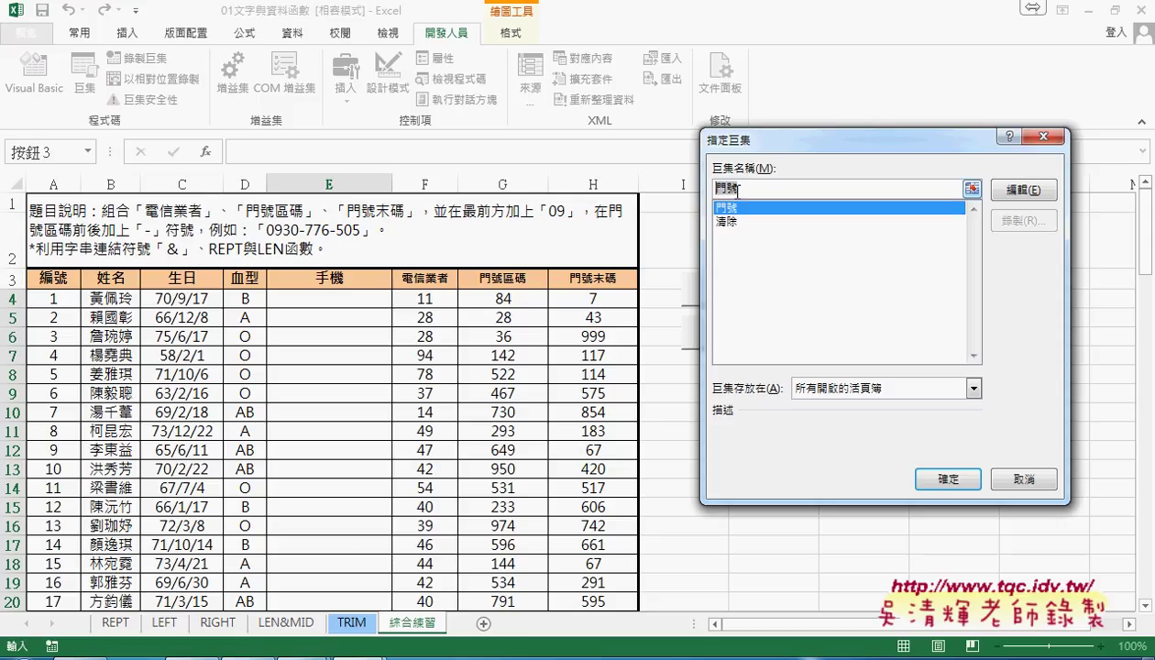
right_click(713, 189)
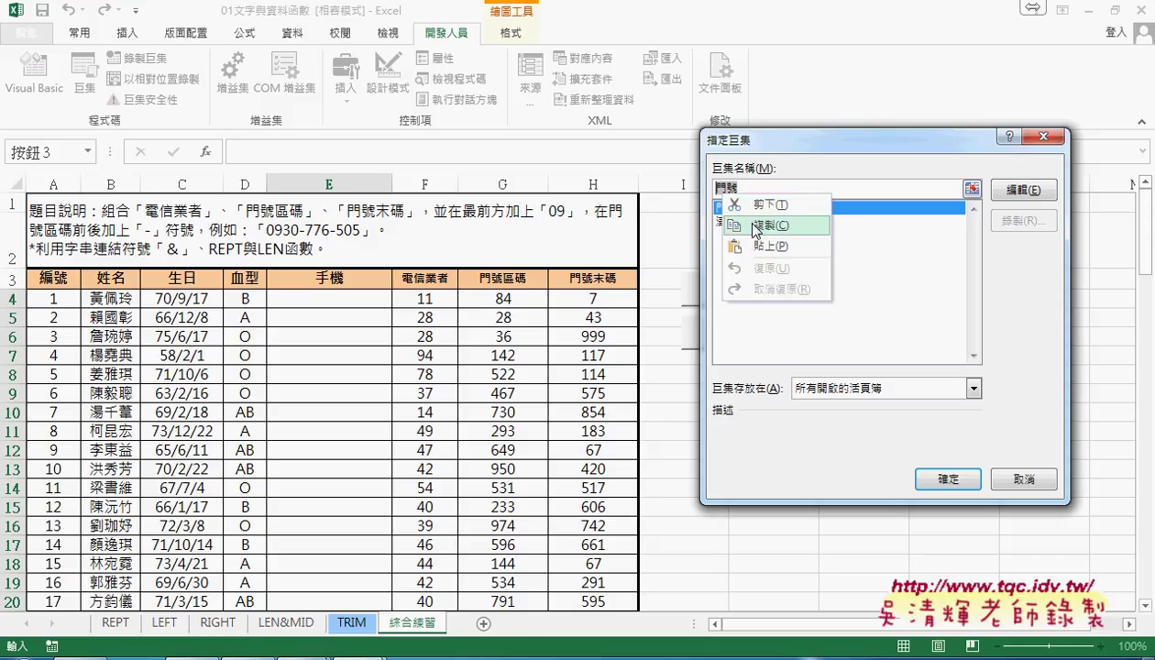
click(745, 228)
click(945, 478)
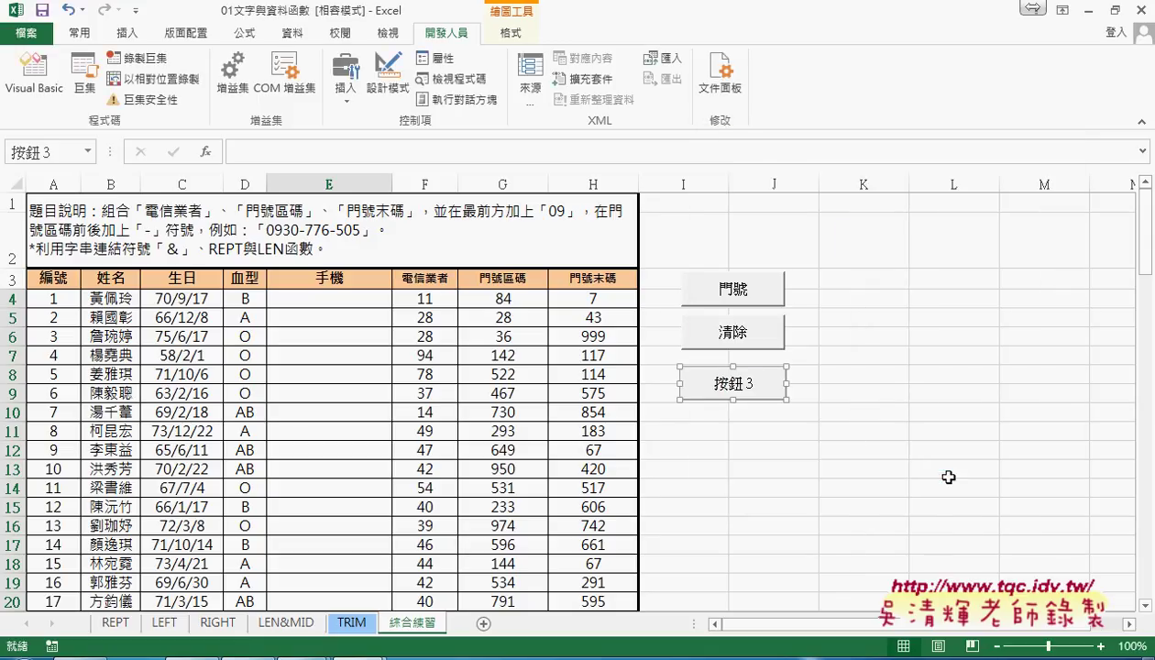
Change the new button's caption to 門號.
click(706, 384)
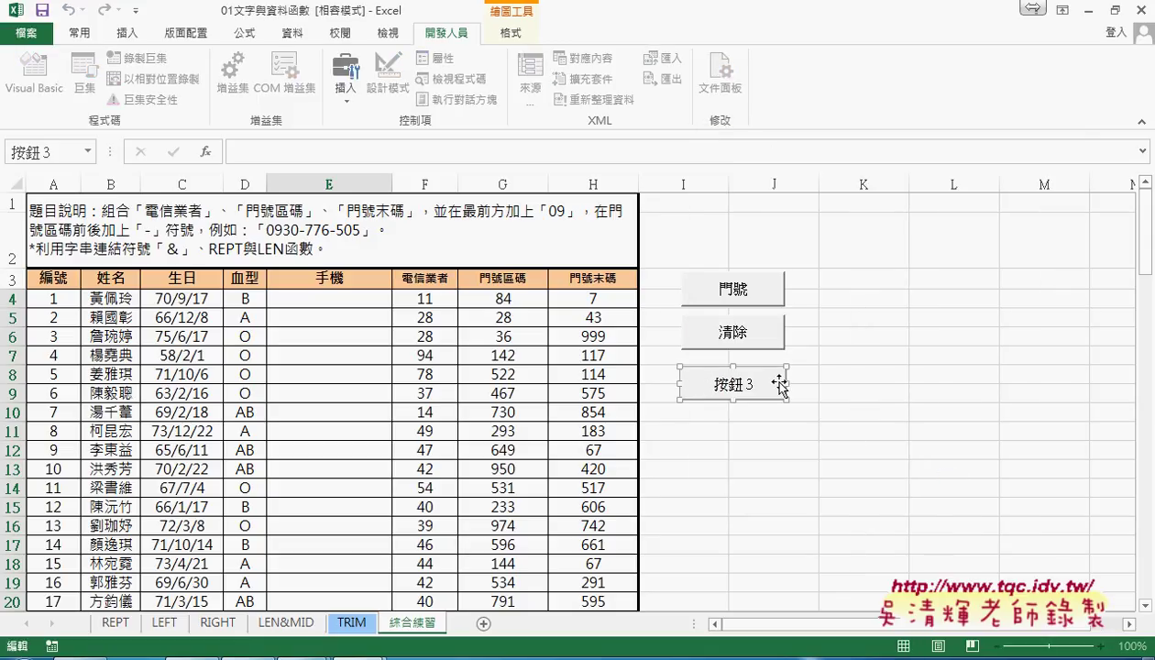
key(ctrl+v)
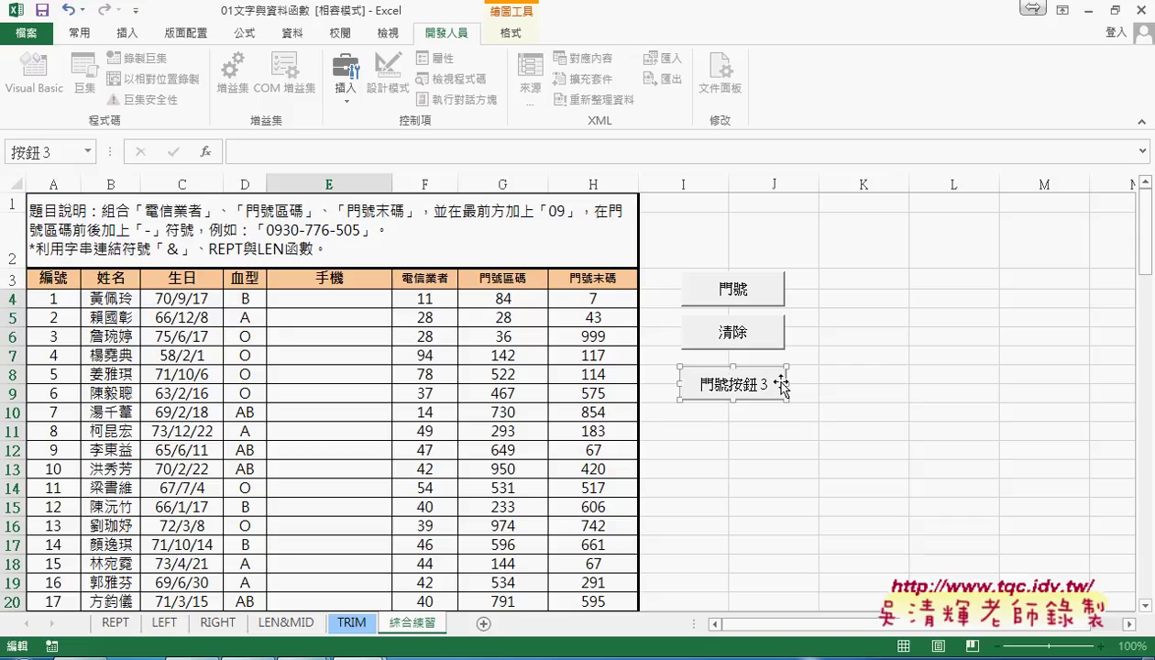
key(Delete)
key(Delete)
key(Delete)
key(Delete)
right_click(779, 381)
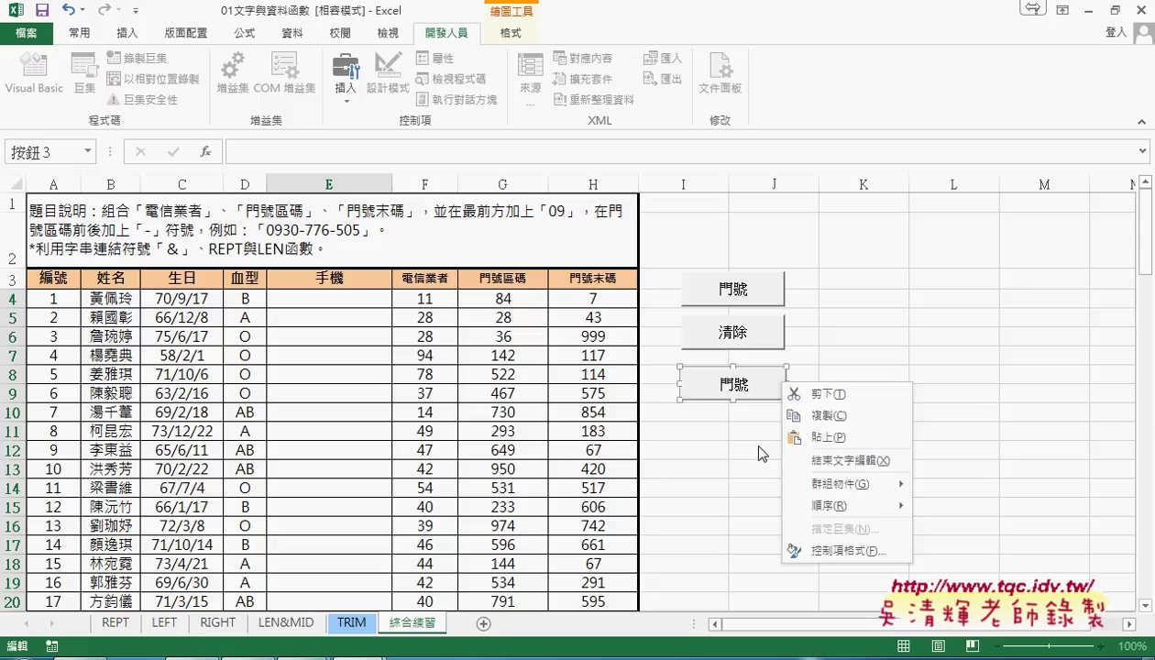
key(Escape)
Draw another form button below the new 門號 button and assign it the 清除 macro.
click(345, 87)
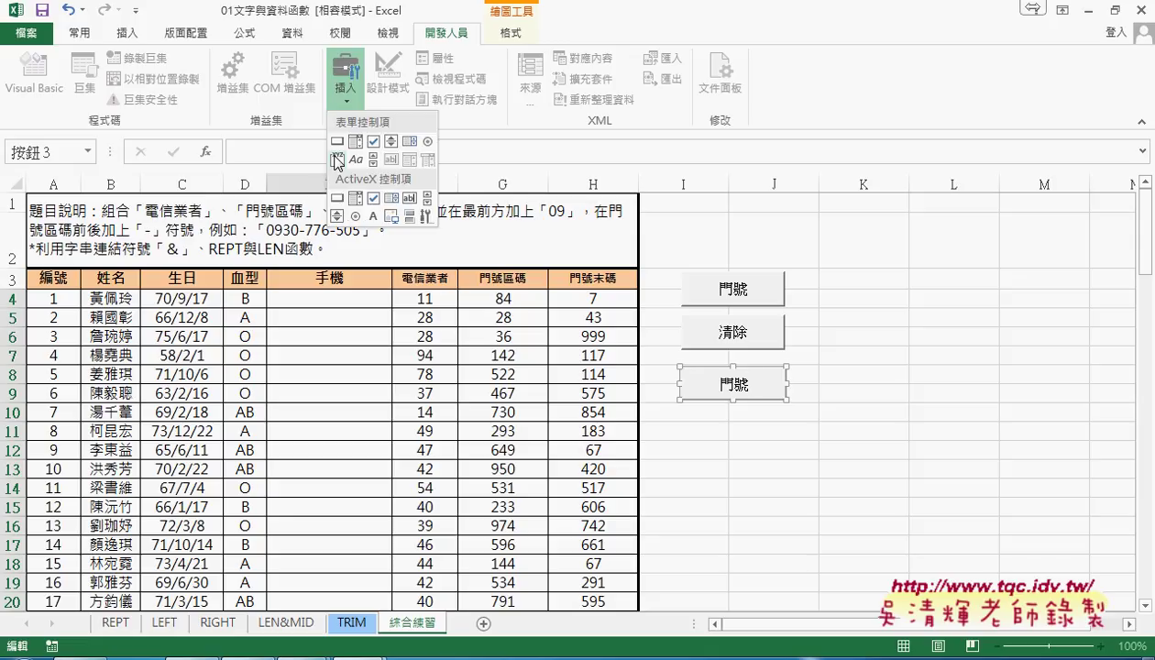
click(333, 142)
mouse_move(679, 410)
mouse_down()
mouse_move(786, 445)
mouse_move(776, 442)
mouse_up()
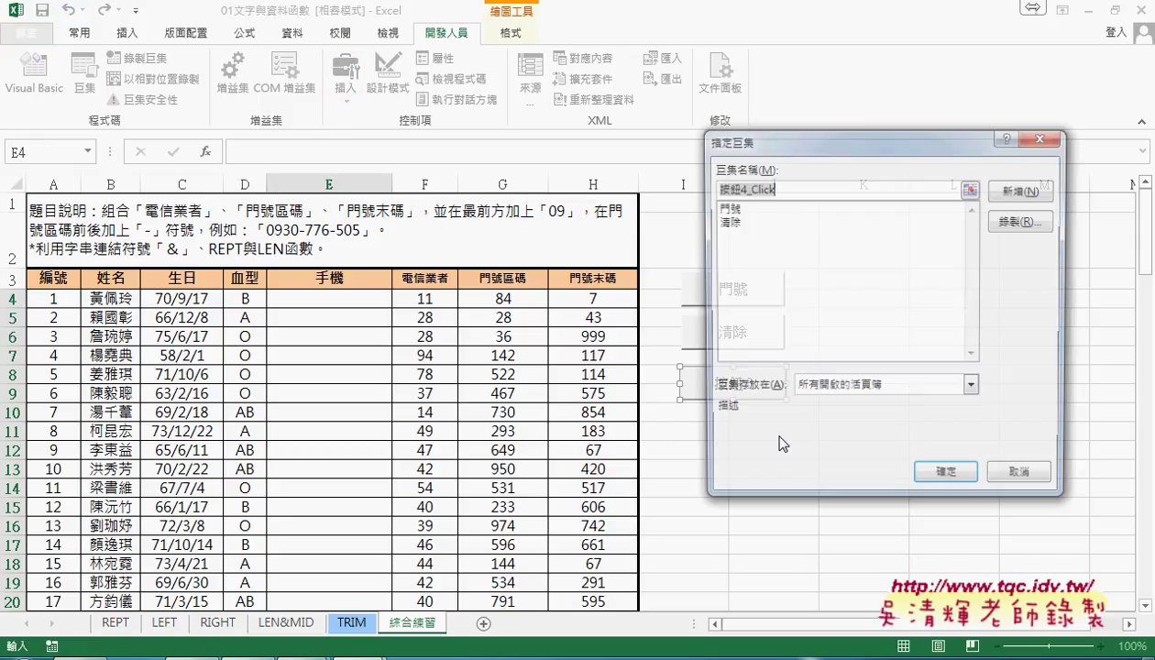
click(731, 220)
drag(738, 188, 708, 187)
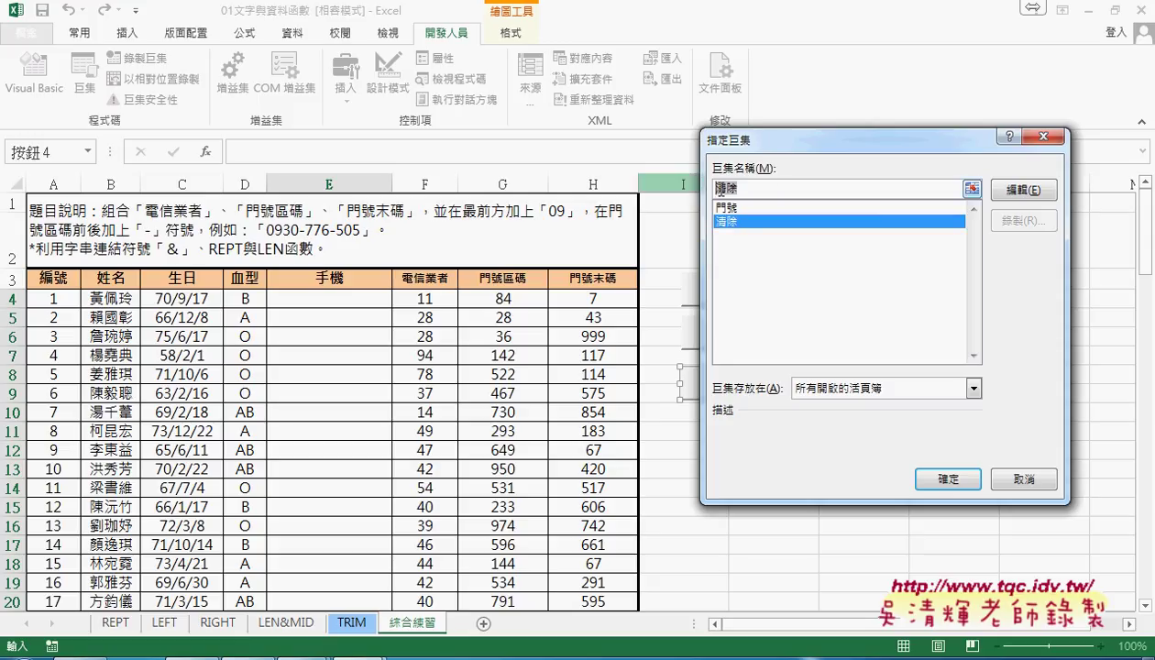
right_click(723, 189)
click(760, 223)
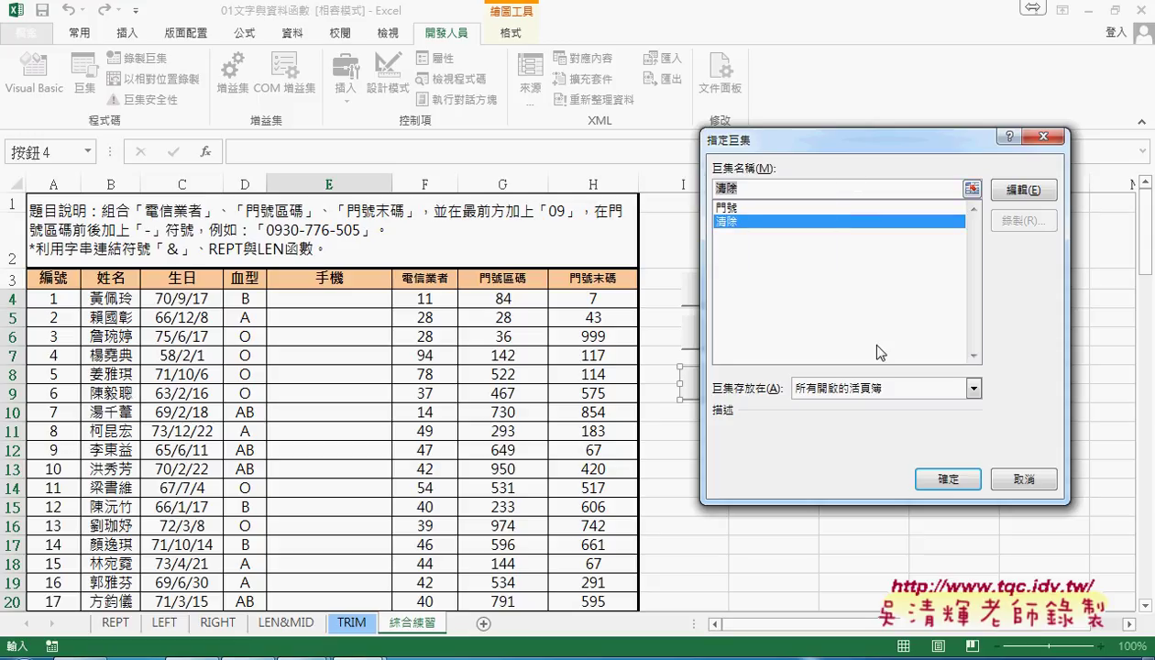
click(947, 479)
Replace the fourth button's default caption 按鈕 4 with 清除.
double_click(723, 425)
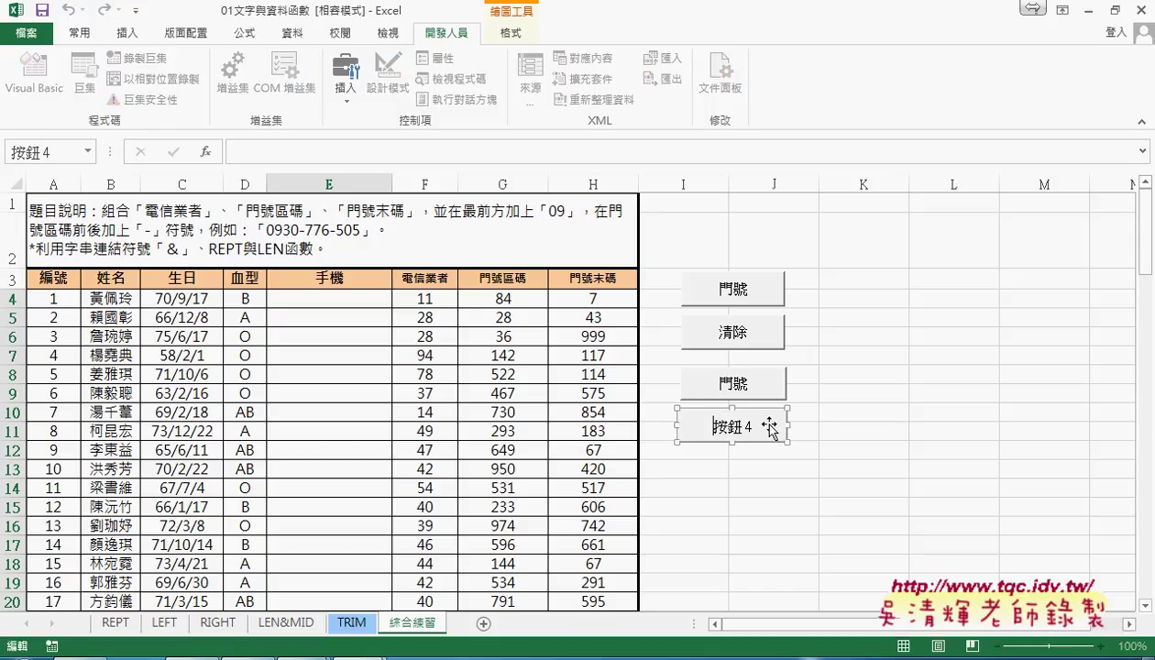
key(BackSpace)
key(Delete)
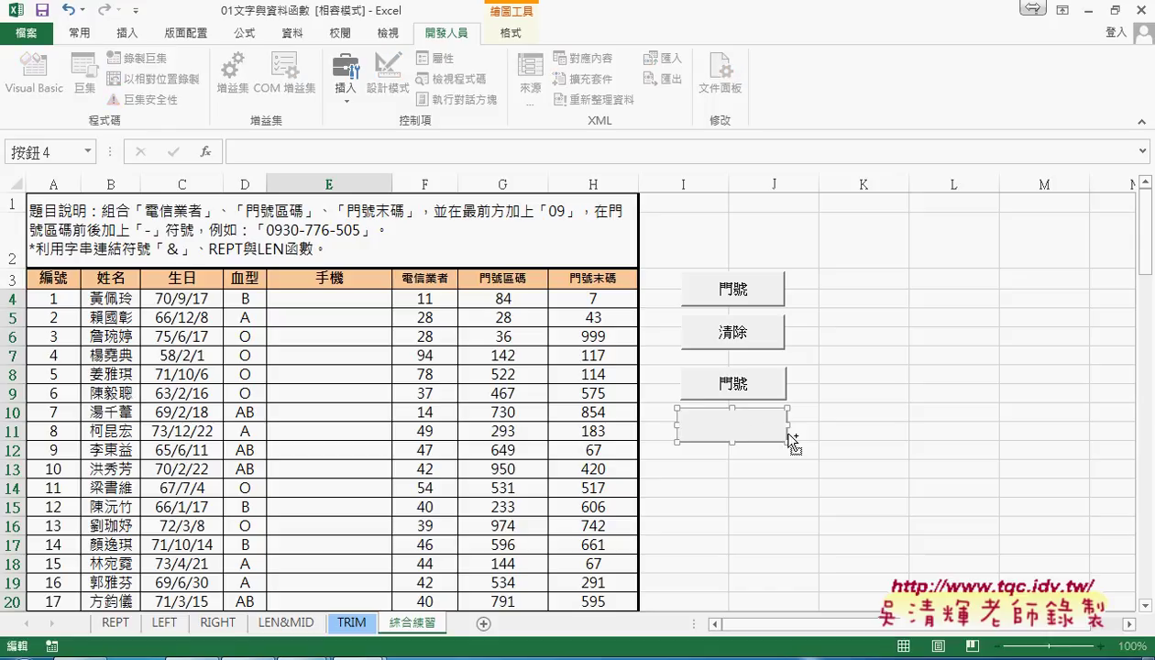
key(ctrl+v)
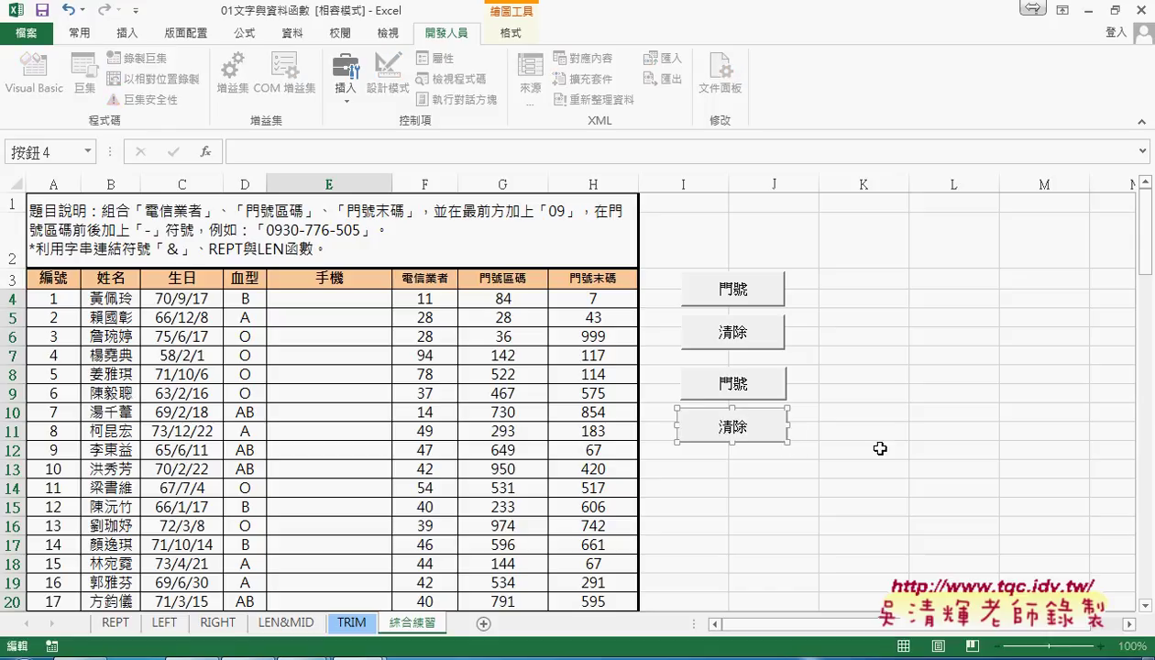
click(869, 446)
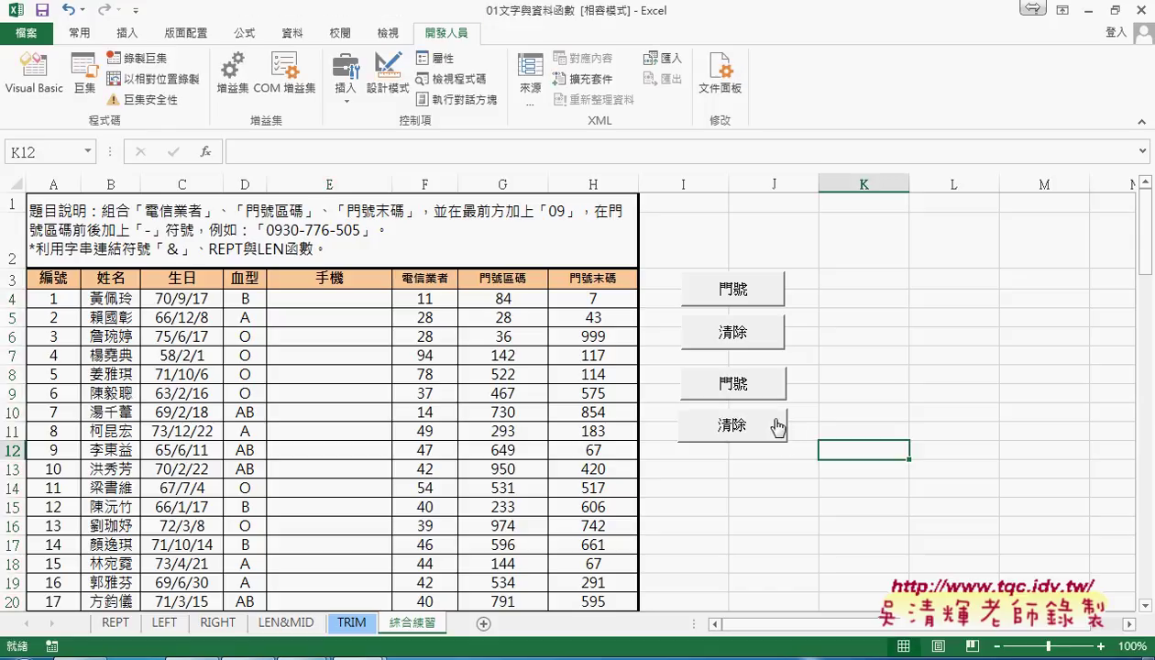
Alternate the 門號 and 清除 buttons repeatedly, filling then emptying the 手機 column, ending cleared.
click(745, 385)
click(746, 442)
click(742, 387)
click(742, 431)
click(740, 389)
click(743, 426)
click(745, 389)
click(742, 426)
click(745, 388)
click(750, 417)
click(752, 385)
click(753, 414)
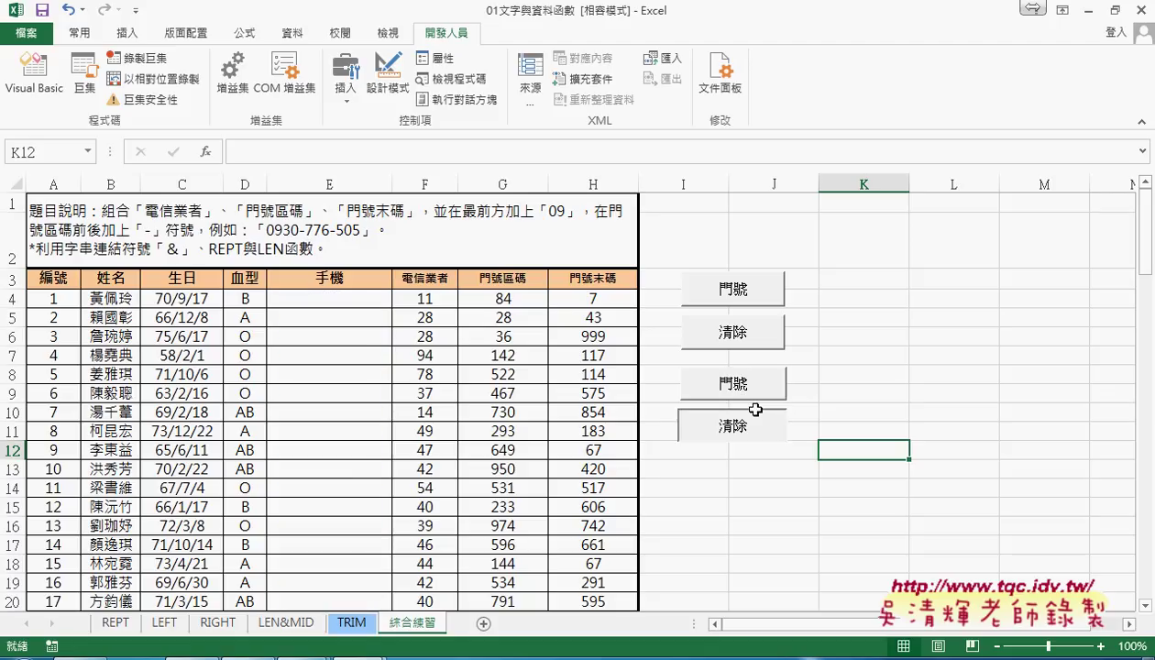
click(752, 389)
click(752, 427)
click(752, 388)
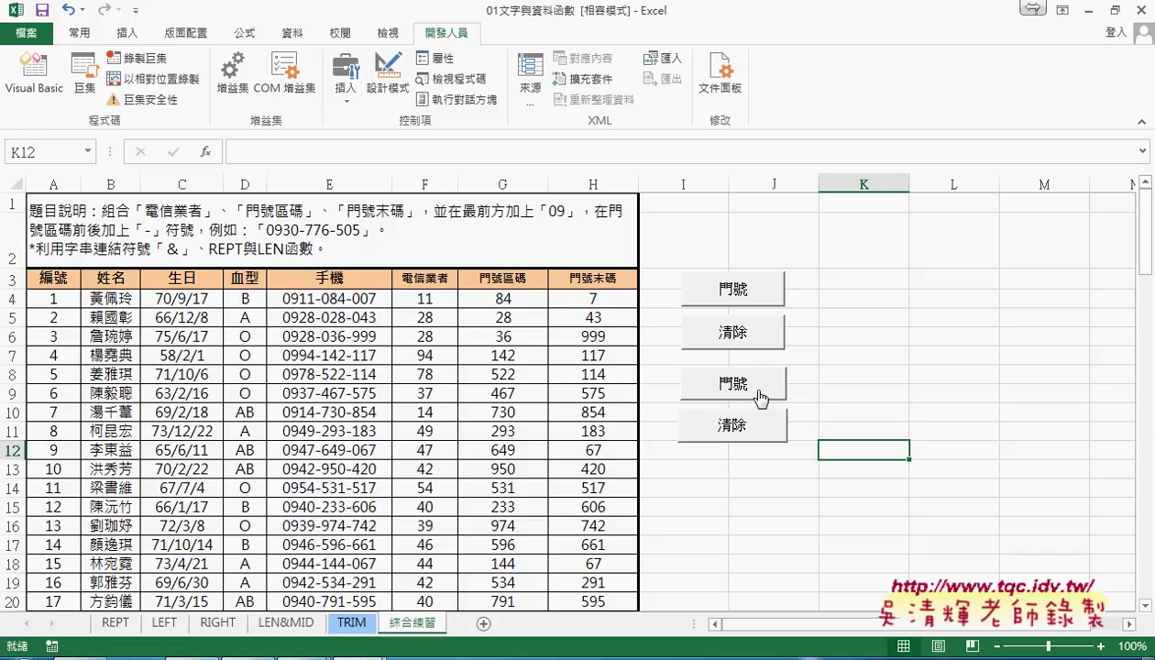
click(747, 431)
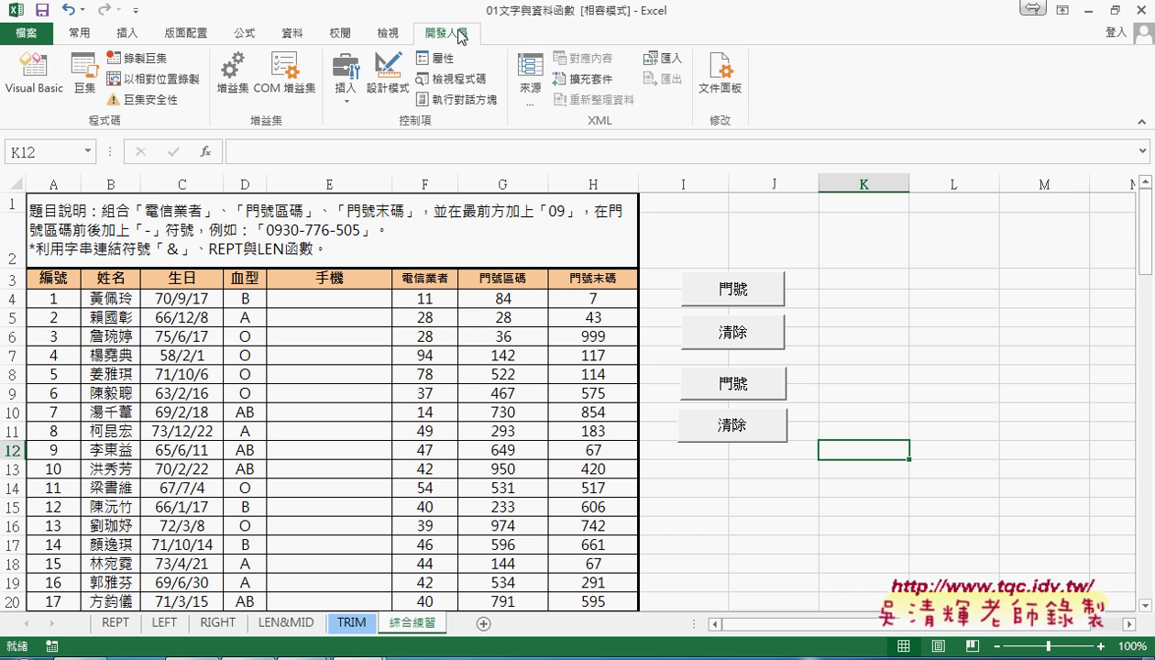
Make sure the Developer tab is enabled in Excel Options' Customize Ribbon settings.
click(139, 15)
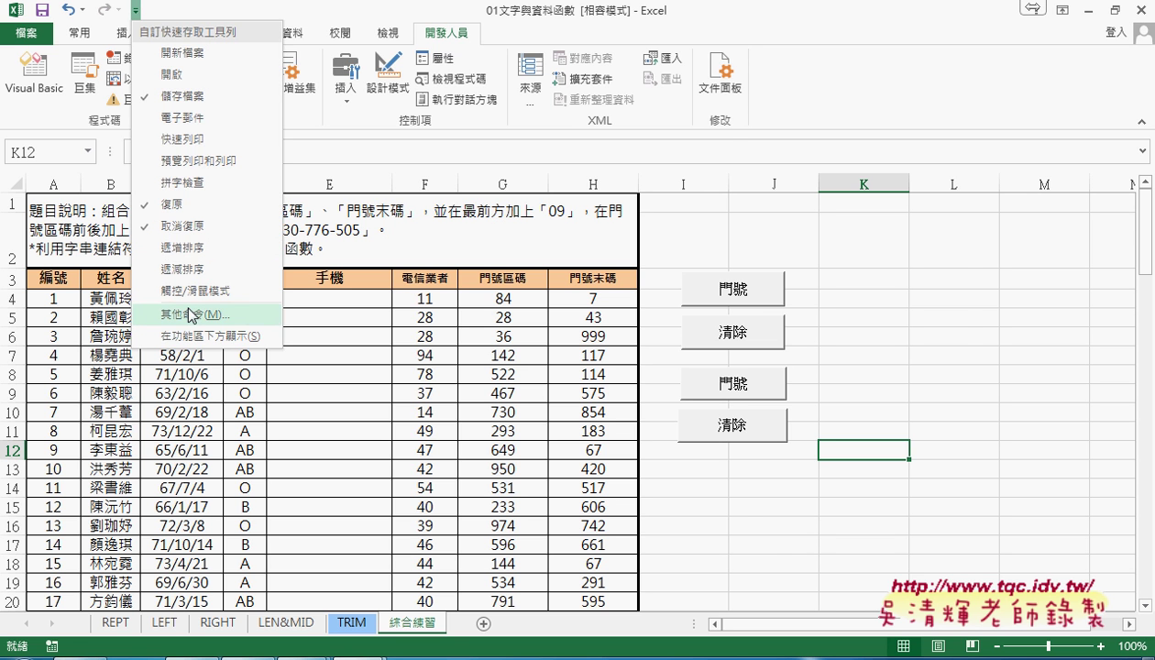
click(174, 307)
click(231, 216)
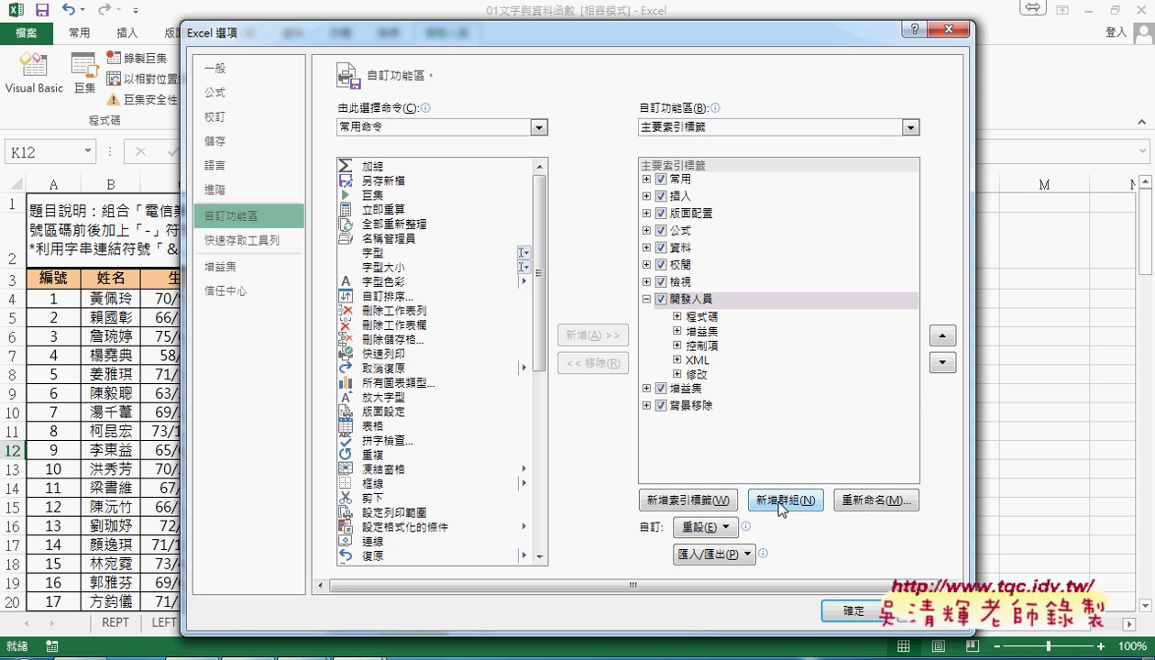
click(848, 609)
Launch Visual Basic, widen the project tree, and display Module1's code.
click(34, 75)
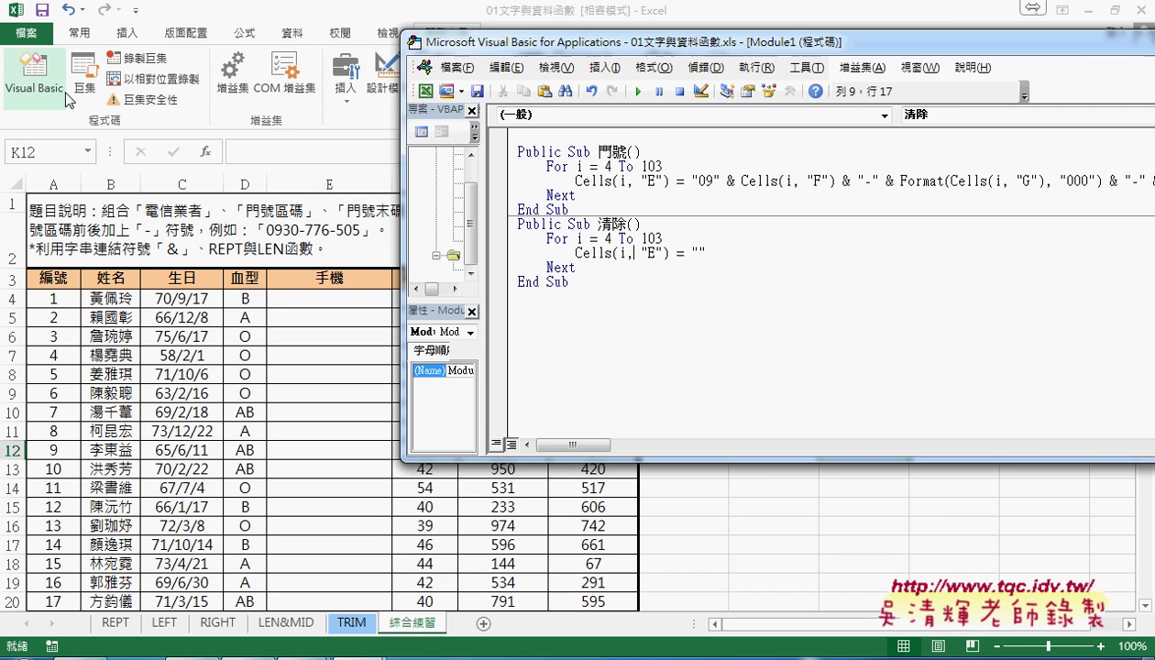
mouse_move(454, 41)
mouse_down()
mouse_move(188, 49)
mouse_move(312, 98)
mouse_move(200, 93)
mouse_up()
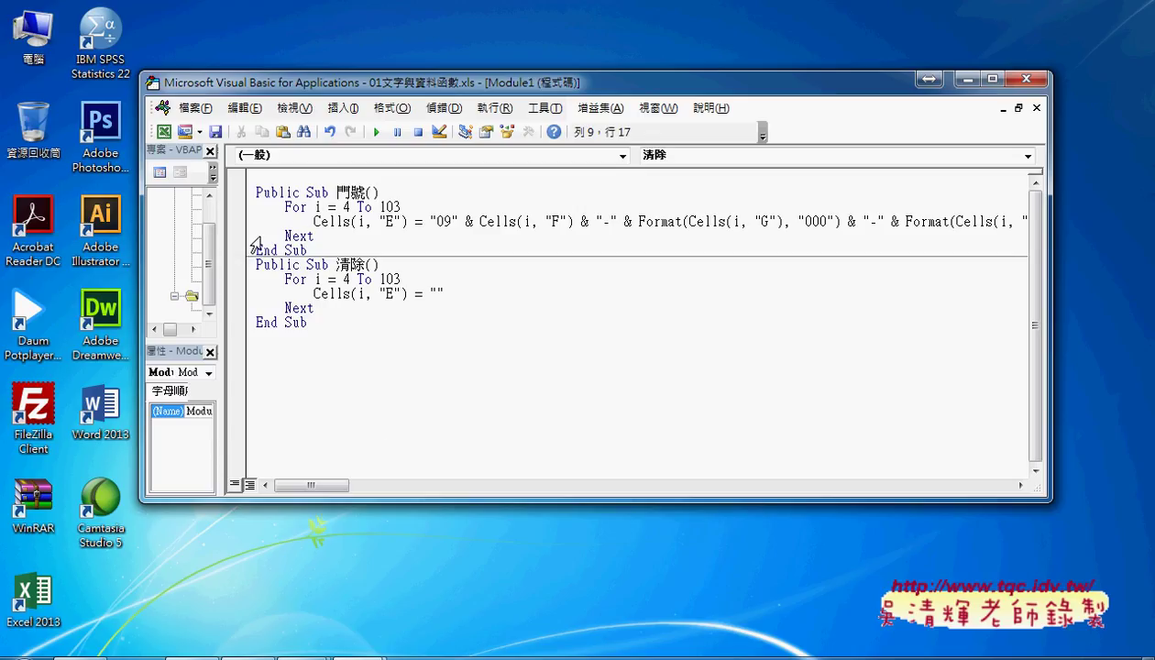
drag(222, 277, 305, 280)
click(238, 310)
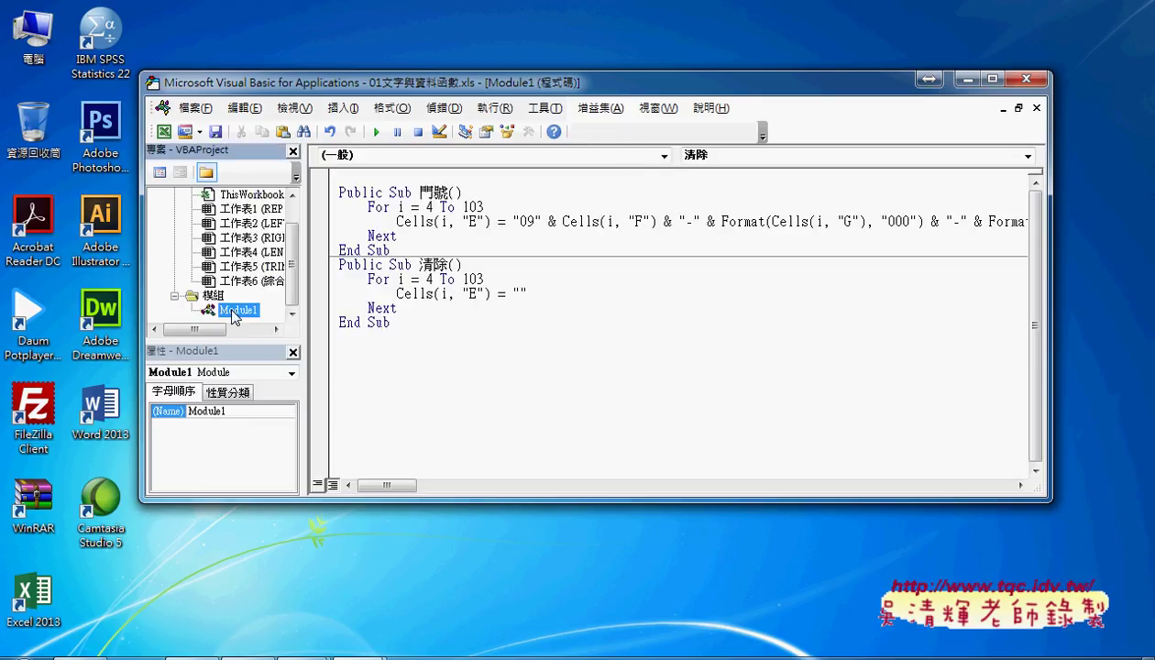
Select all of Module1's 門號 and 清除 code, then bring the Chrome notes forward.
click(374, 220)
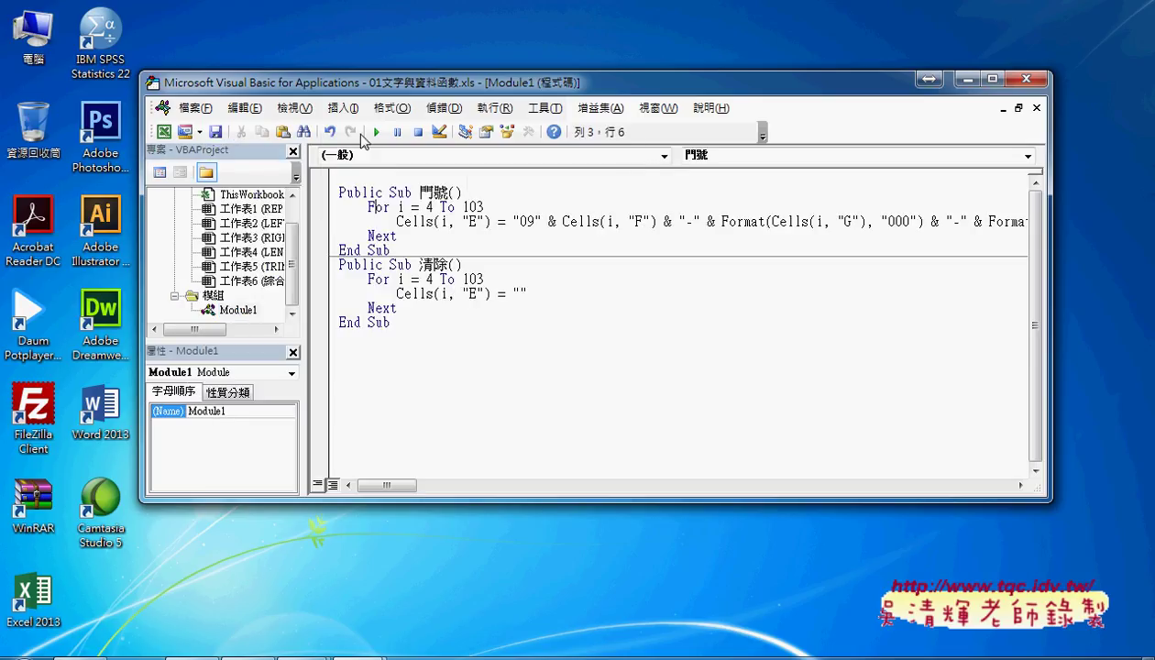
click(343, 107)
click(427, 311)
drag(412, 339, 334, 176)
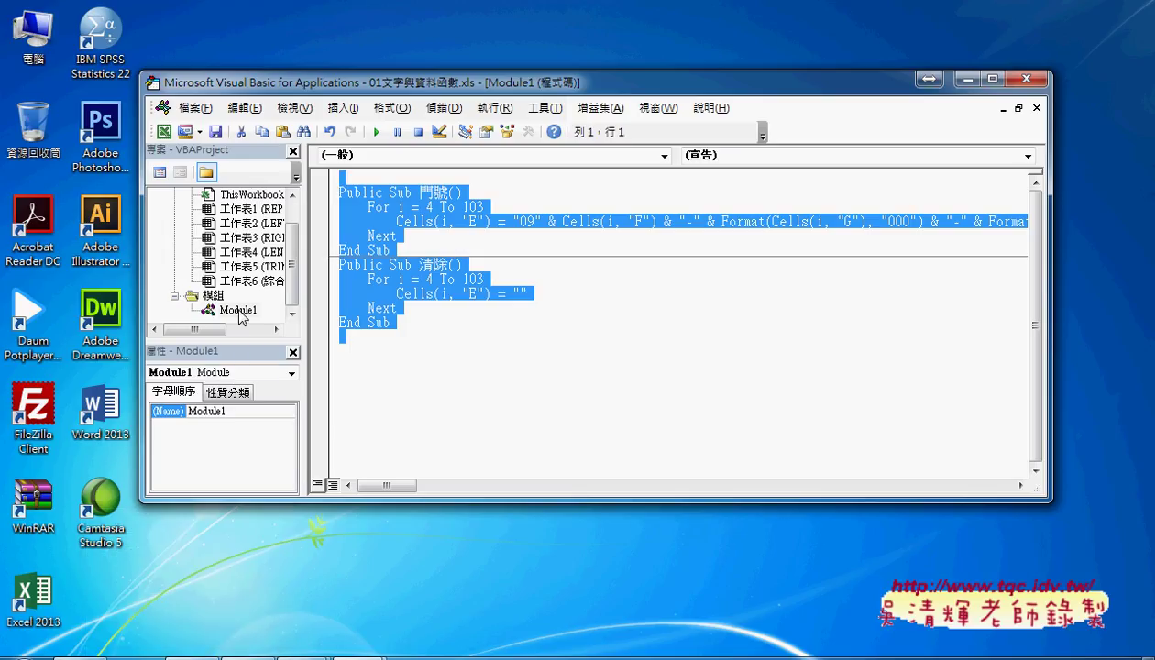
click(211, 656)
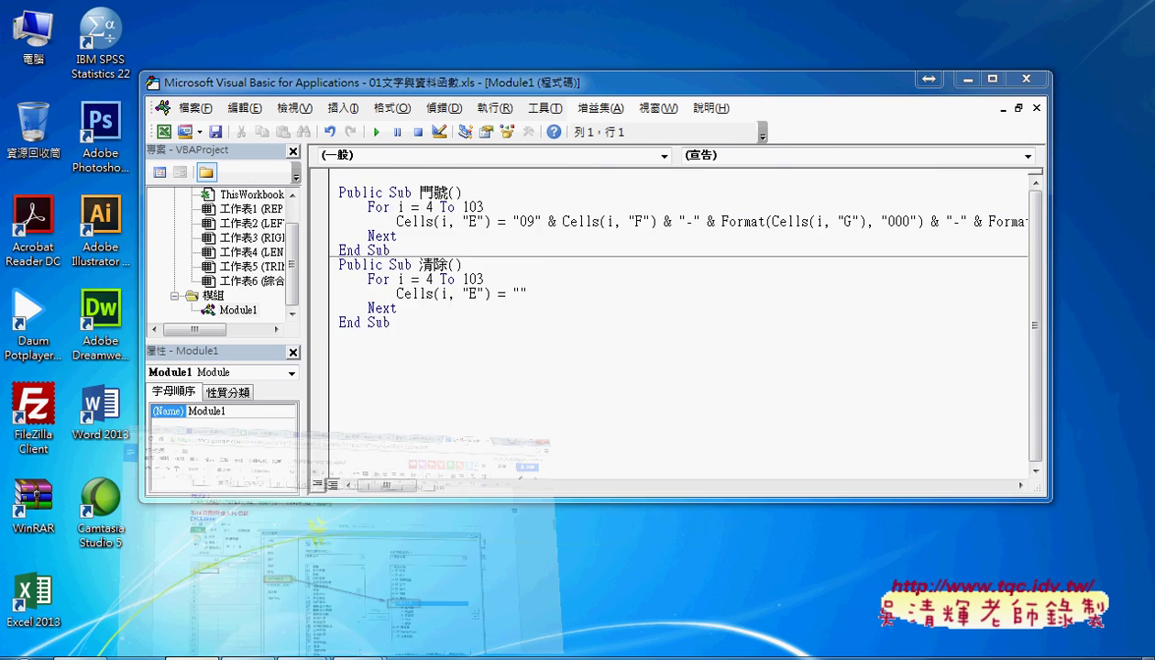
Select the notes' code from Public Sub 門號() through the 清除 sub, then return to VBA.
scroll(427, 380, down, 3)
scroll(427, 379, down, 3)
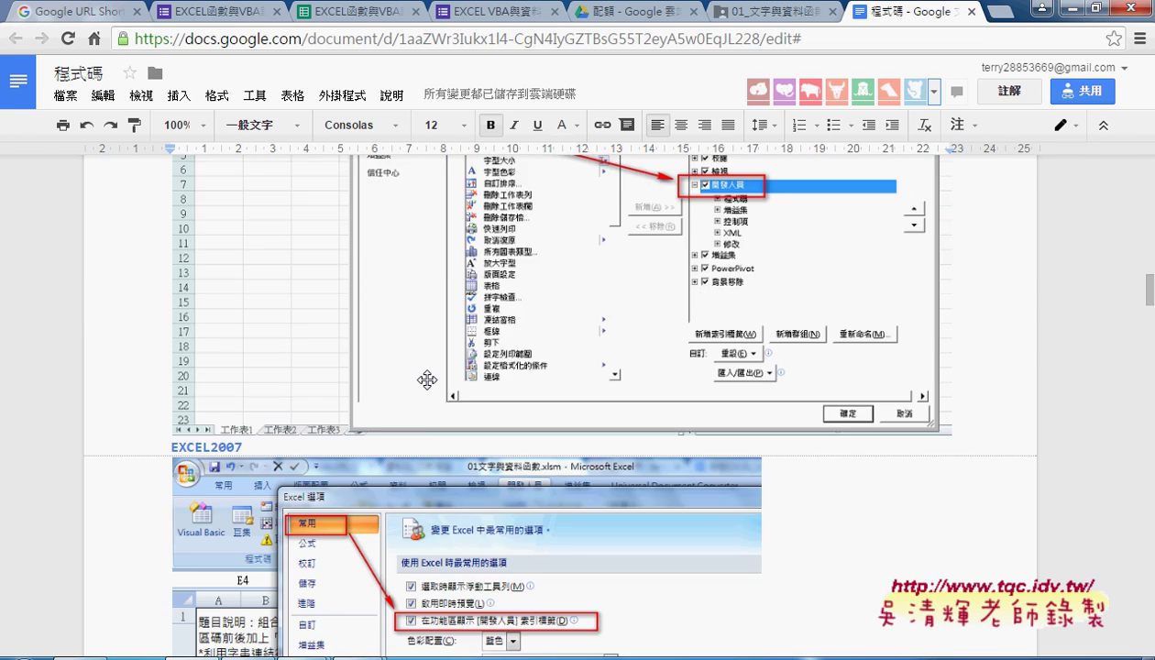
scroll(427, 380, down, 3)
scroll(454, 312, up, 4)
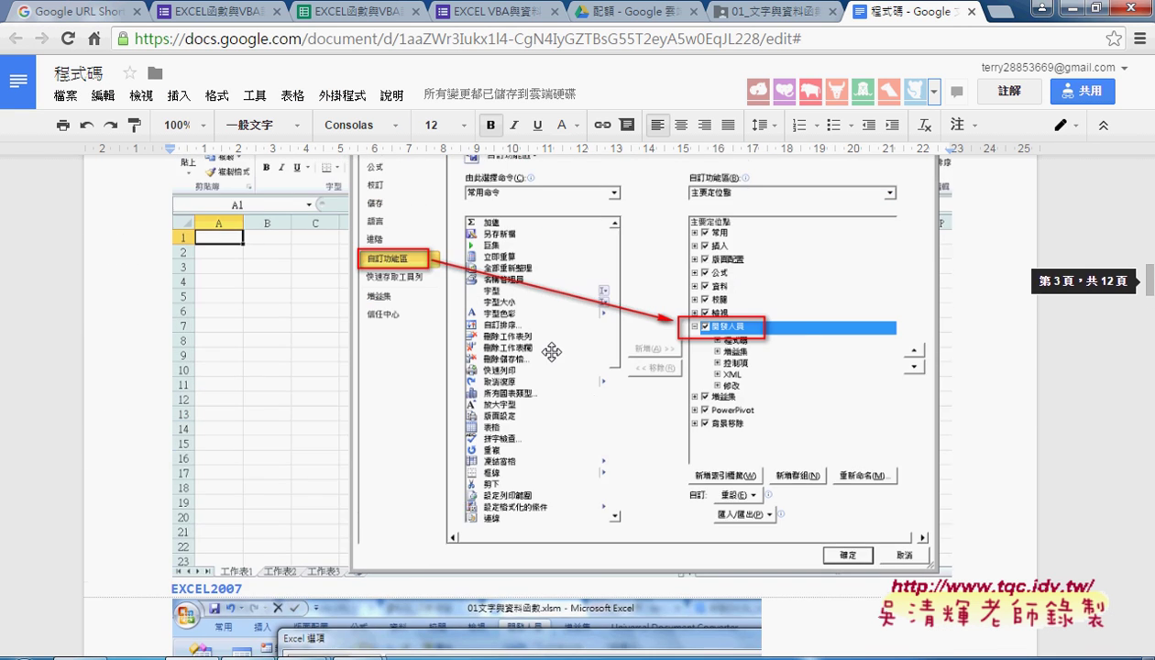
scroll(568, 376, down, 3)
scroll(469, 352, down, 2)
scroll(469, 352, down, 1)
scroll(517, 313, down, 1)
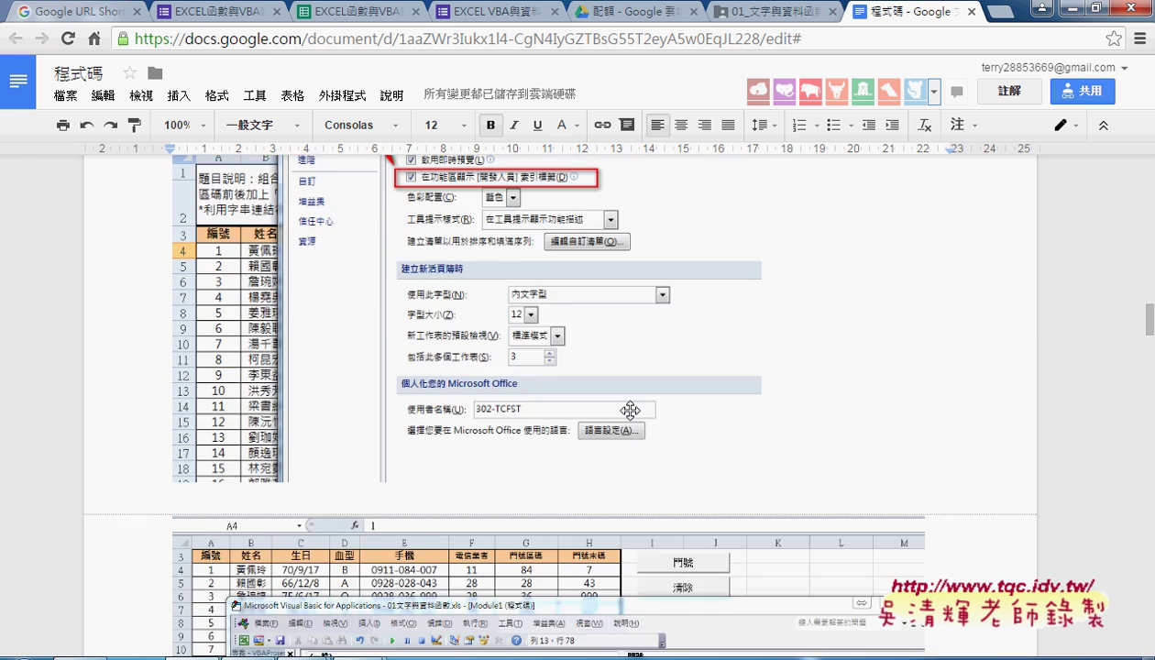
scroll(630, 410, down, 4)
scroll(630, 410, down, 1)
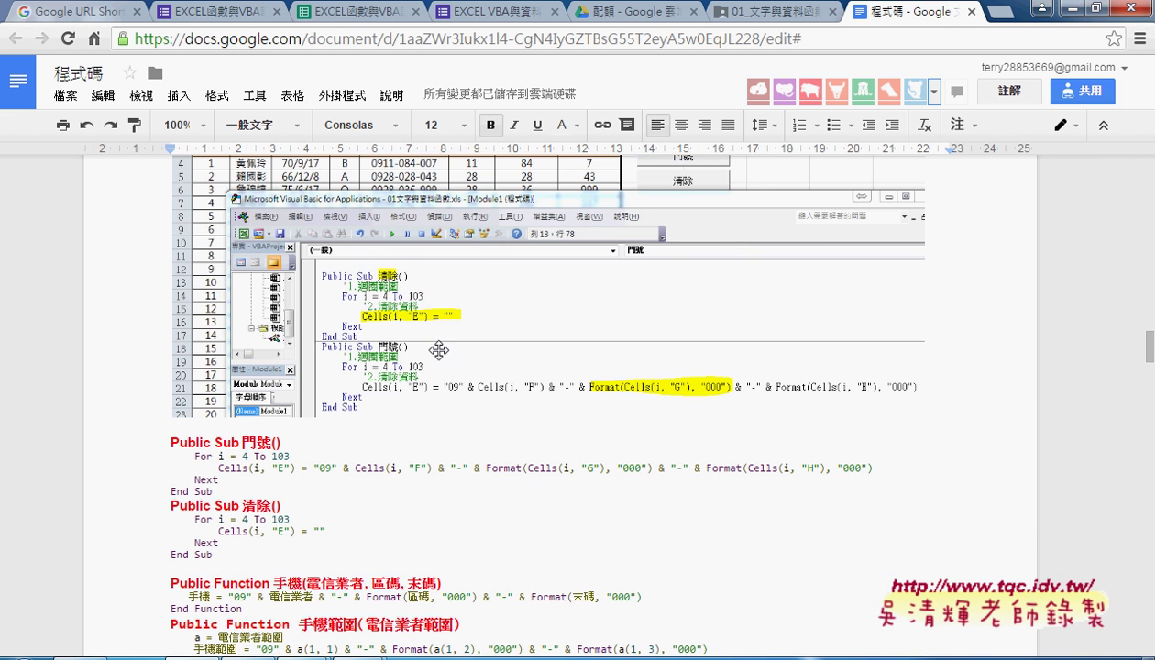
scroll(439, 350, down, 2)
mouse_move(168, 258)
mouse_down()
mouse_move(242, 370)
mouse_move(517, 360)
mouse_up()
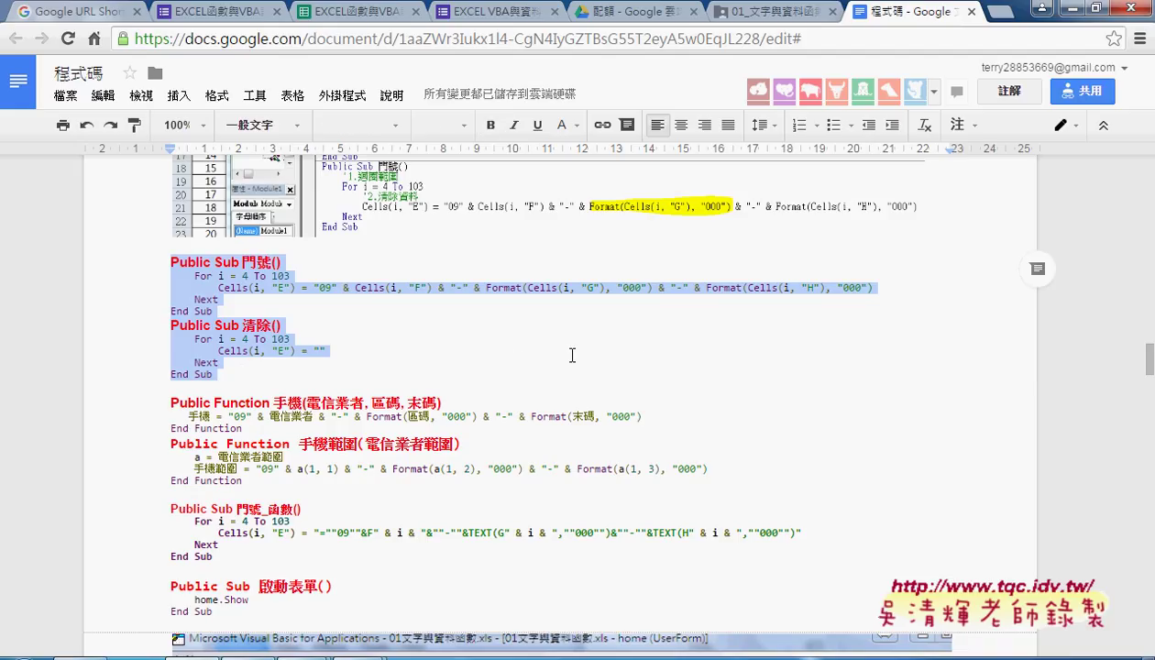
click(404, 653)
Delete all existing code in Module1.
click(447, 577)
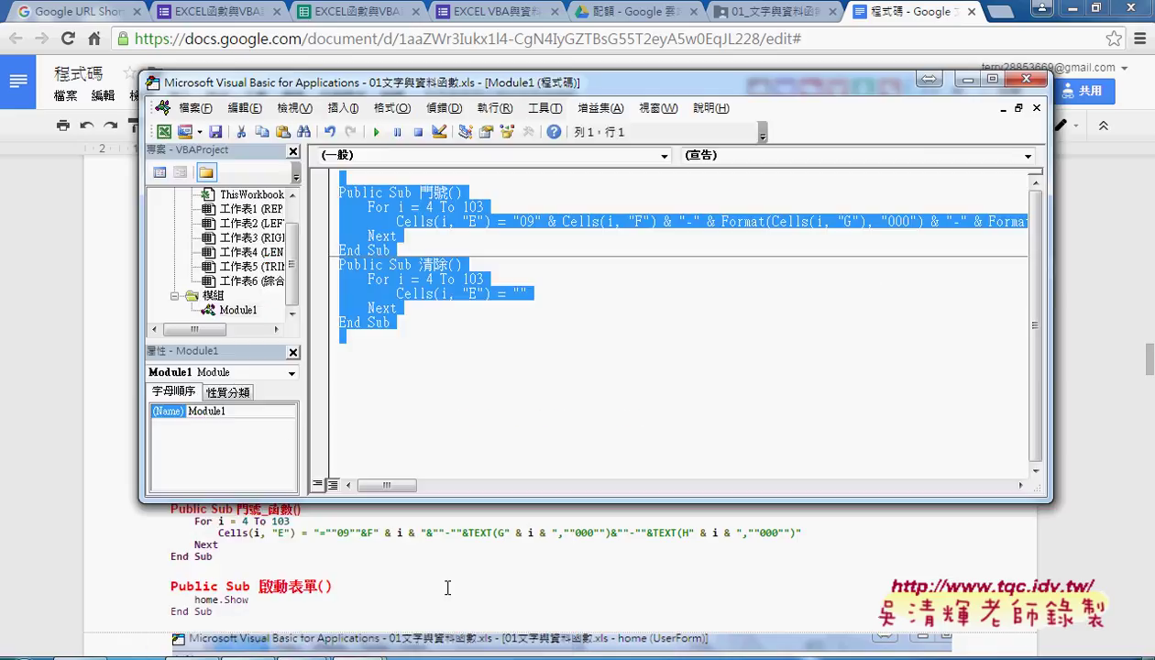
click(413, 396)
key(ctrl+a)
key(ctrl+c)
key(Delete)
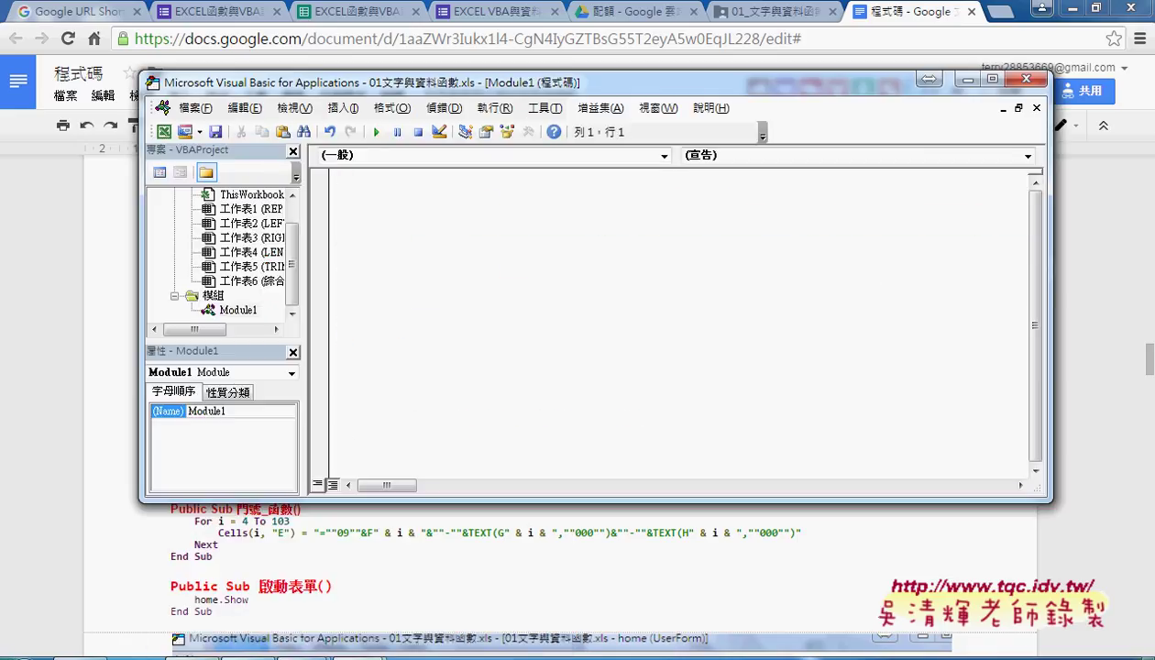
Paste the copied 門號 and 清除 subs from the notes into Module1.
key(alt+Tab)
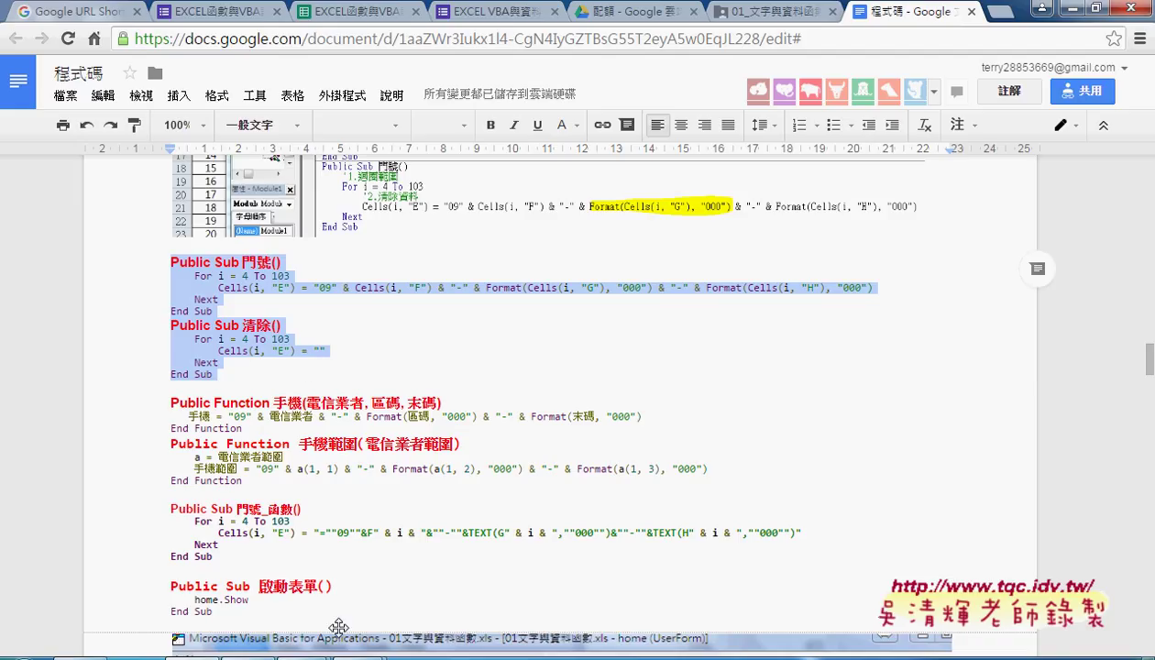
mouse_move(363, 654)
click(431, 550)
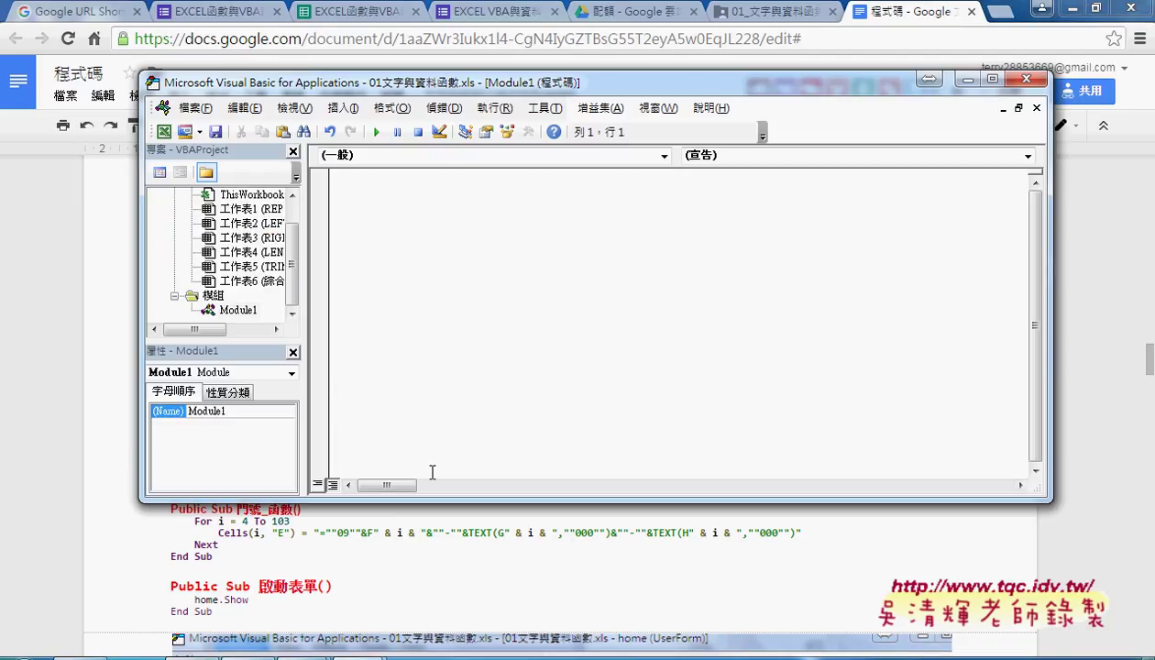
key(ctrl+v)
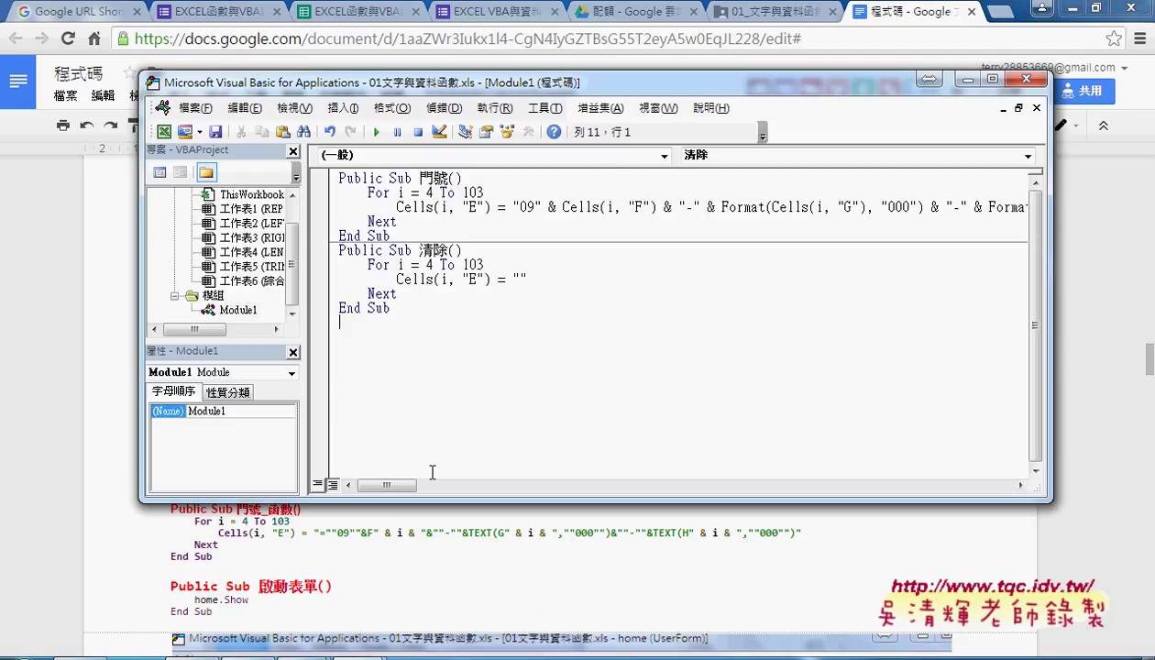